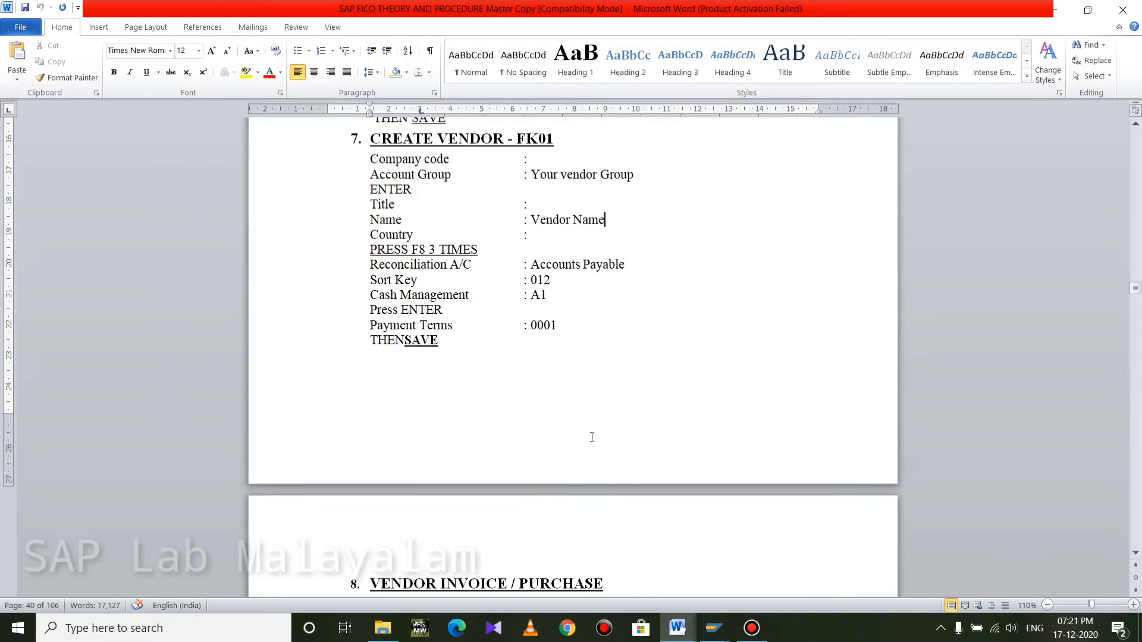
Step: Review the CREATE VENDOR - FK01 procedure in the Word document
{"action": "scroll", "coordinate": [591, 437], "scroll_direction": "up", "scroll_amount": 3}
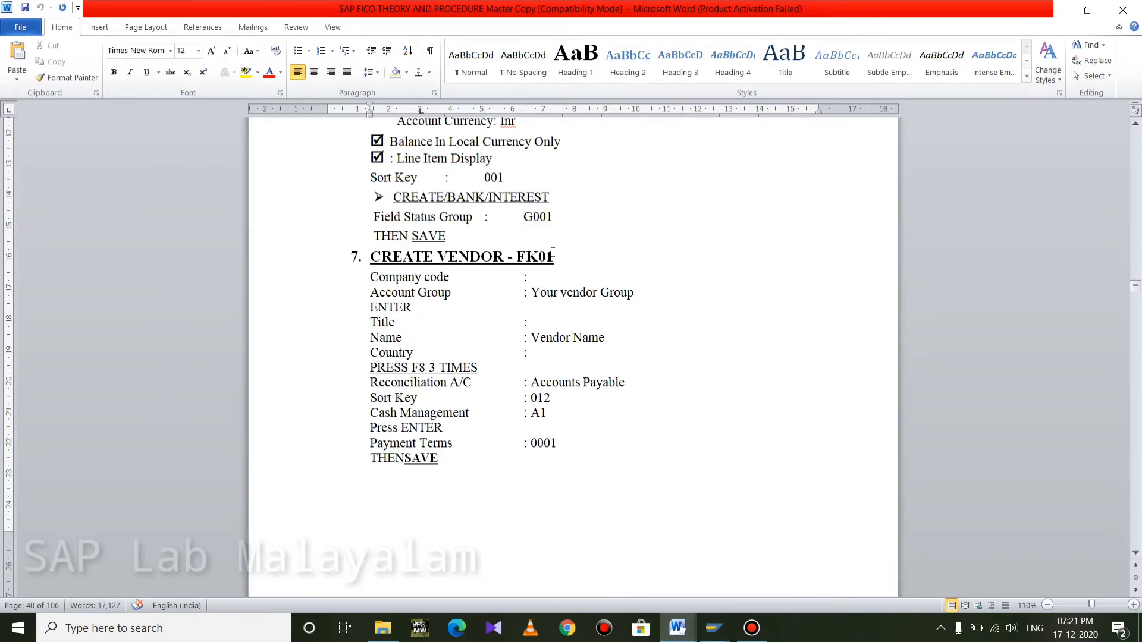
{"action": "left_click_drag", "start_coordinate": [556, 257], "coordinate": [381, 257]}
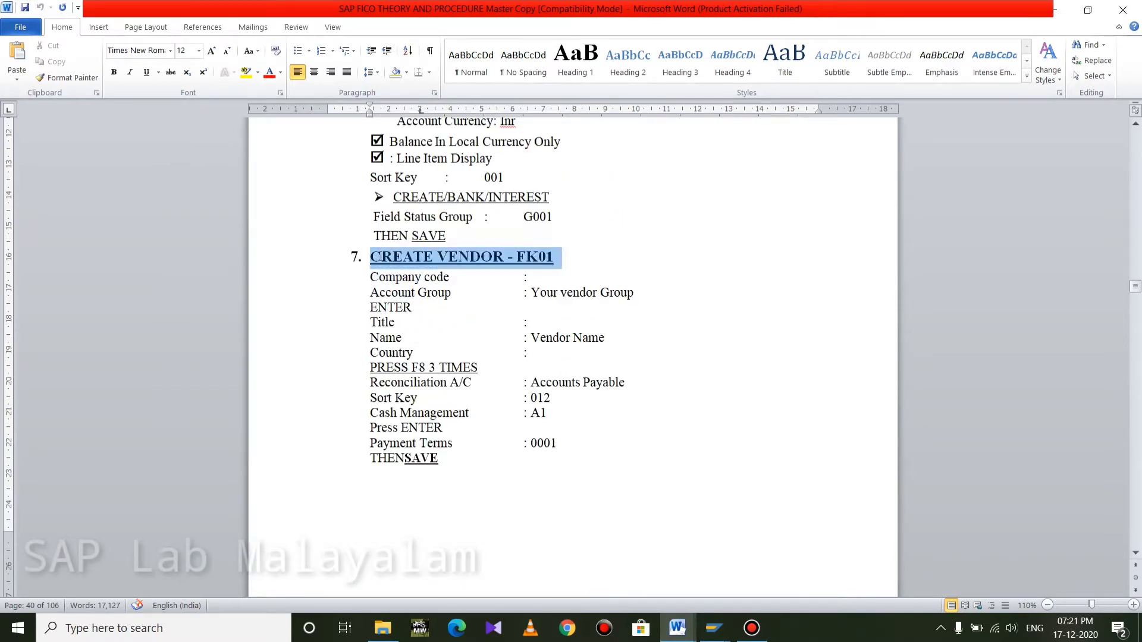
{"action": "left_click", "coordinate": [601, 260]}
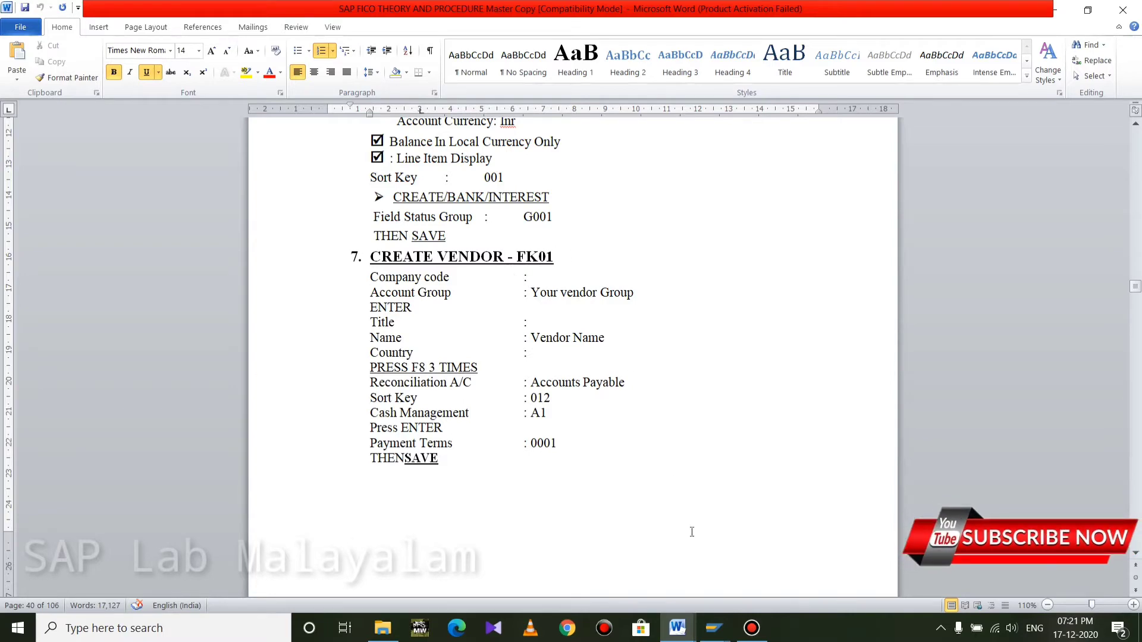
Step: Switch to SAP, leave the G/L account display and start transaction FK01
{"action": "mouse_move", "coordinate": [714, 628]}
{"action": "left_click", "coordinate": [794, 554]}
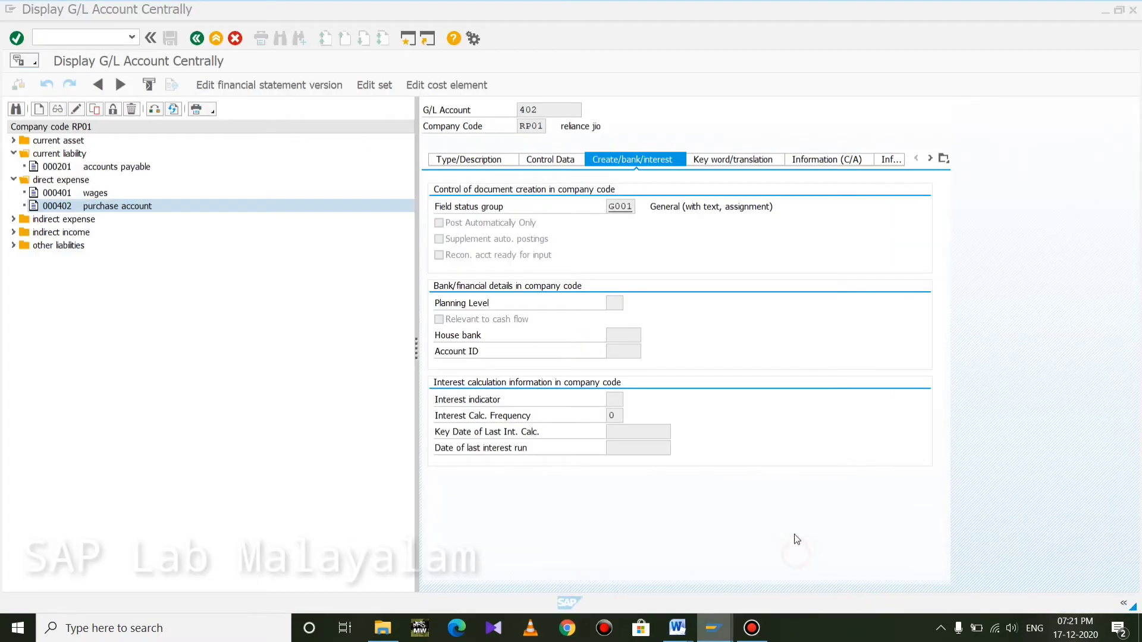
{"action": "left_click", "coordinate": [78, 38]}
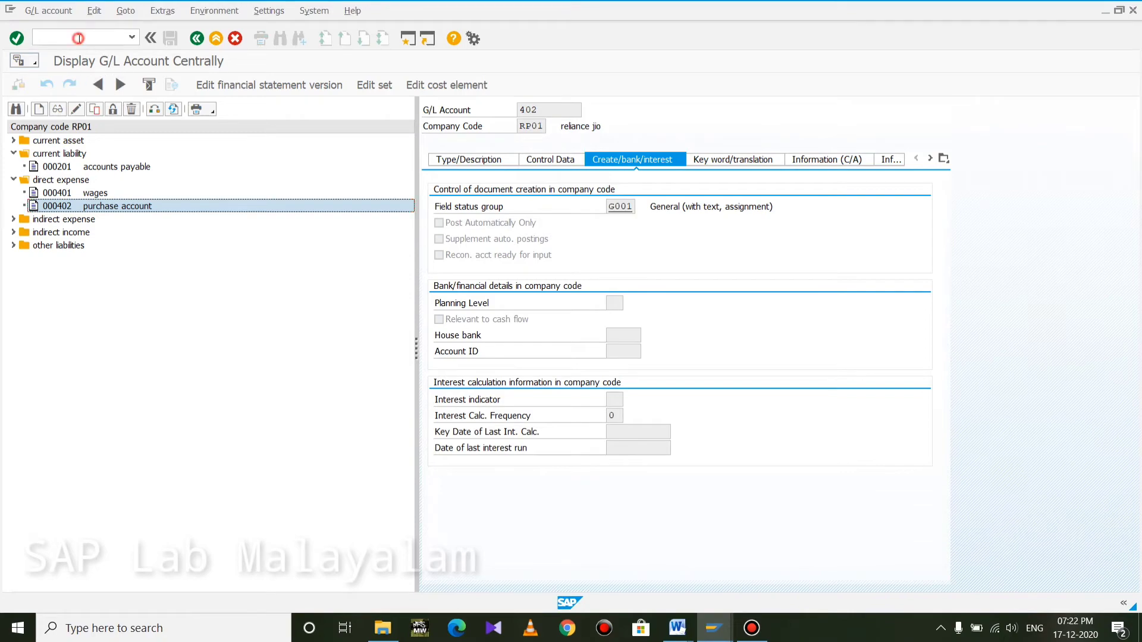
{"action": "type", "text": "/n"}
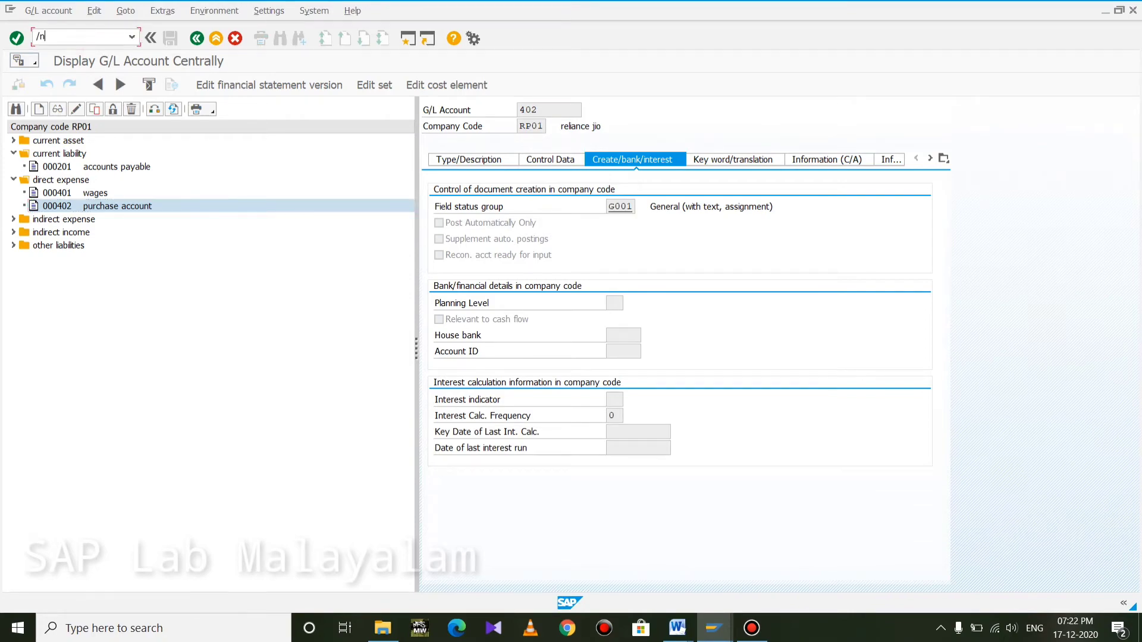
{"action": "key", "text": "Return"}
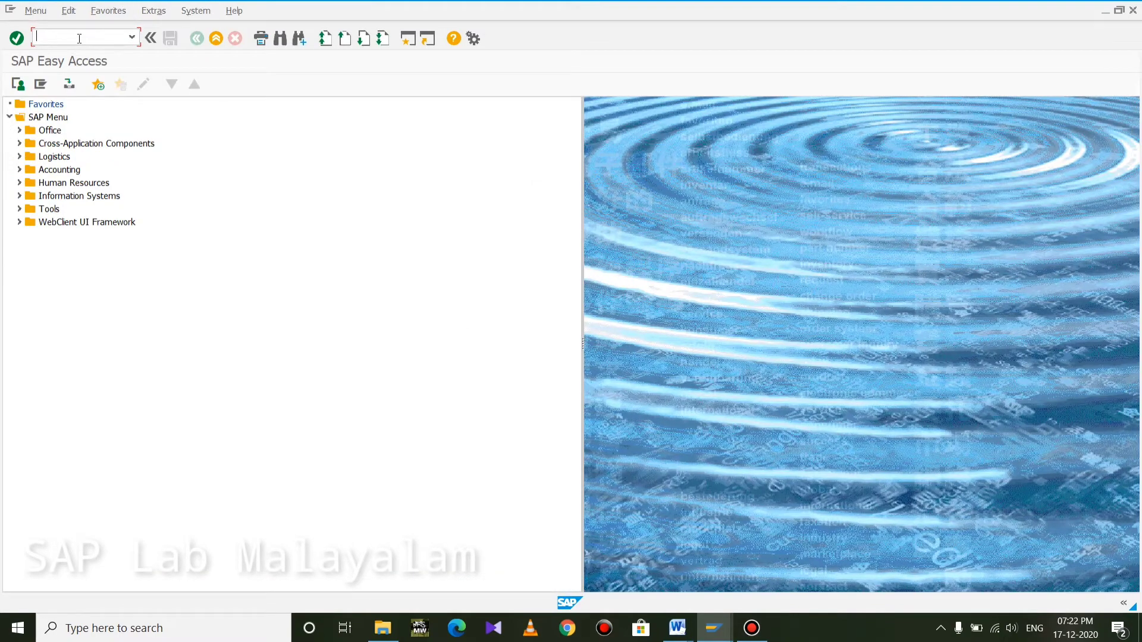
{"action": "type", "text": "fk01"}
{"action": "key", "text": "Return"}
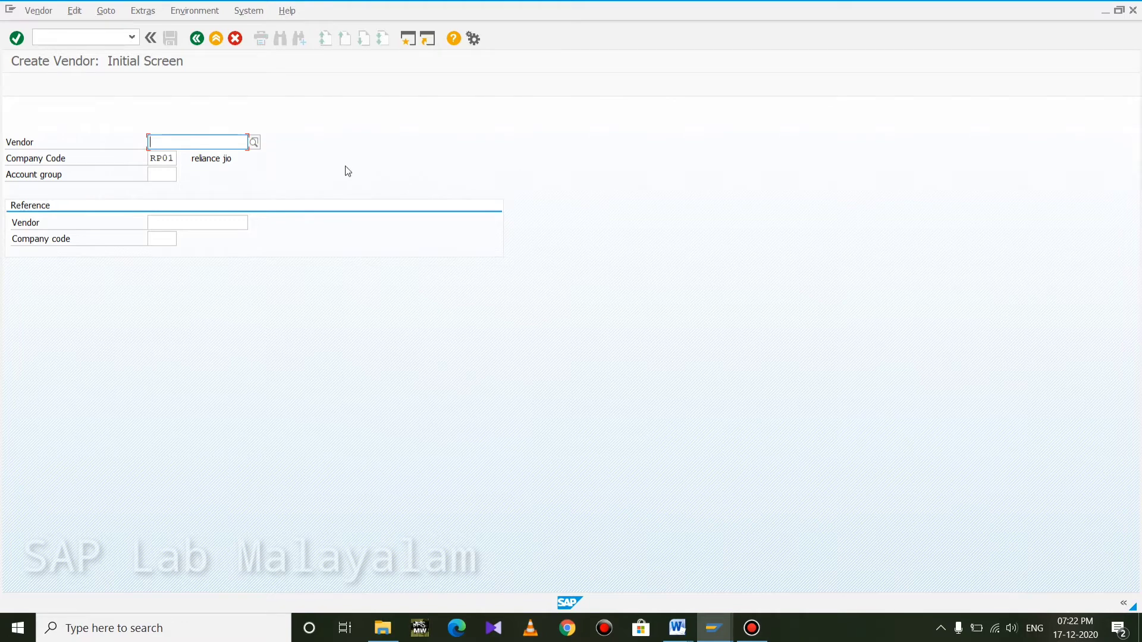
Step: Set the account group to DM01 (domestic vendor), leave the vendor number blank and continue to the address screen
{"action": "left_click", "coordinate": [169, 181]}
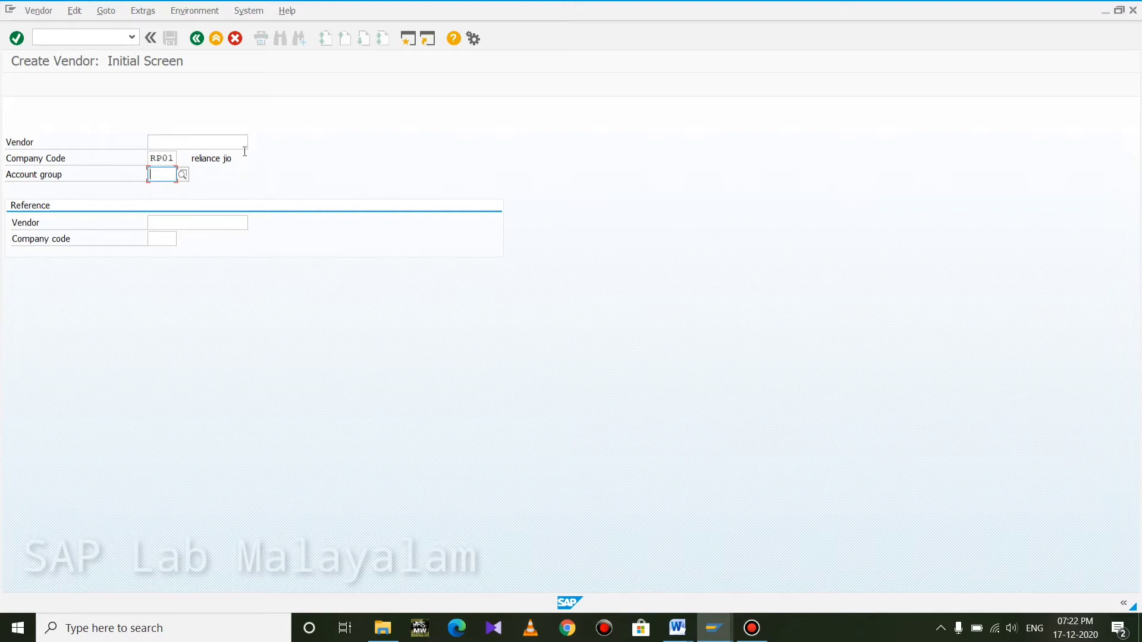
{"action": "type", "text": "d"}
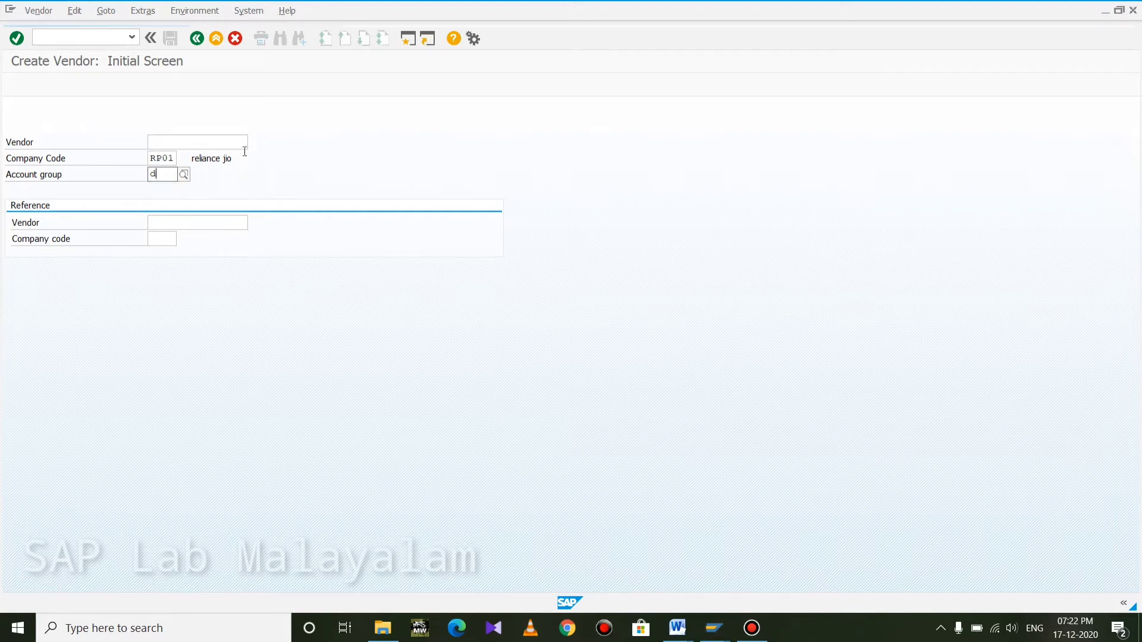
{"action": "type", "text": "m01"}
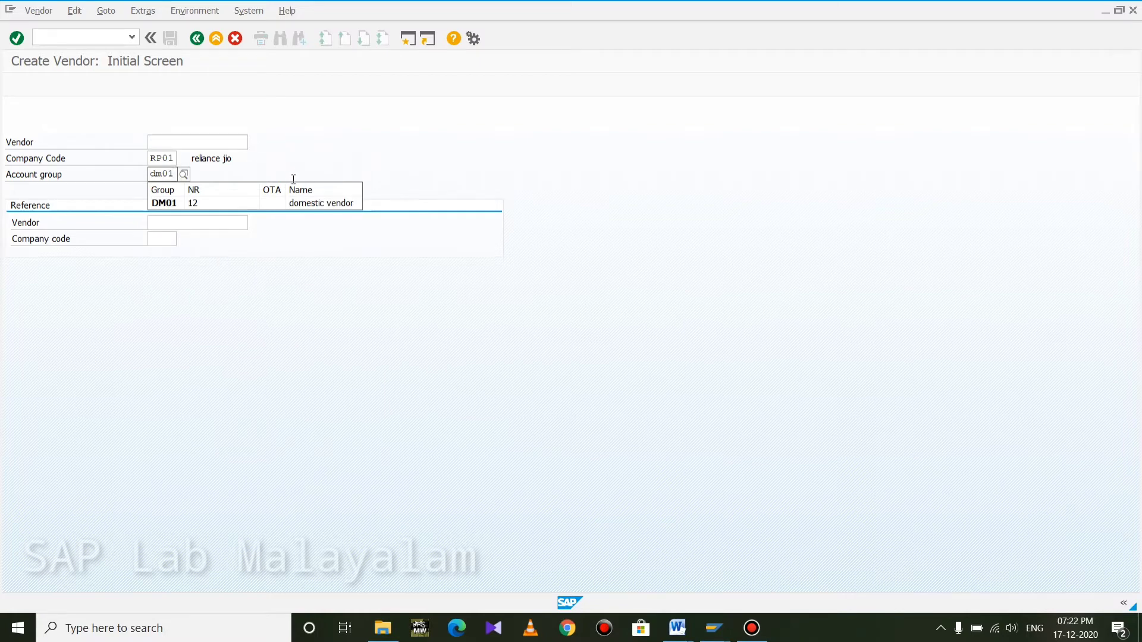
{"action": "left_click", "coordinate": [278, 203]}
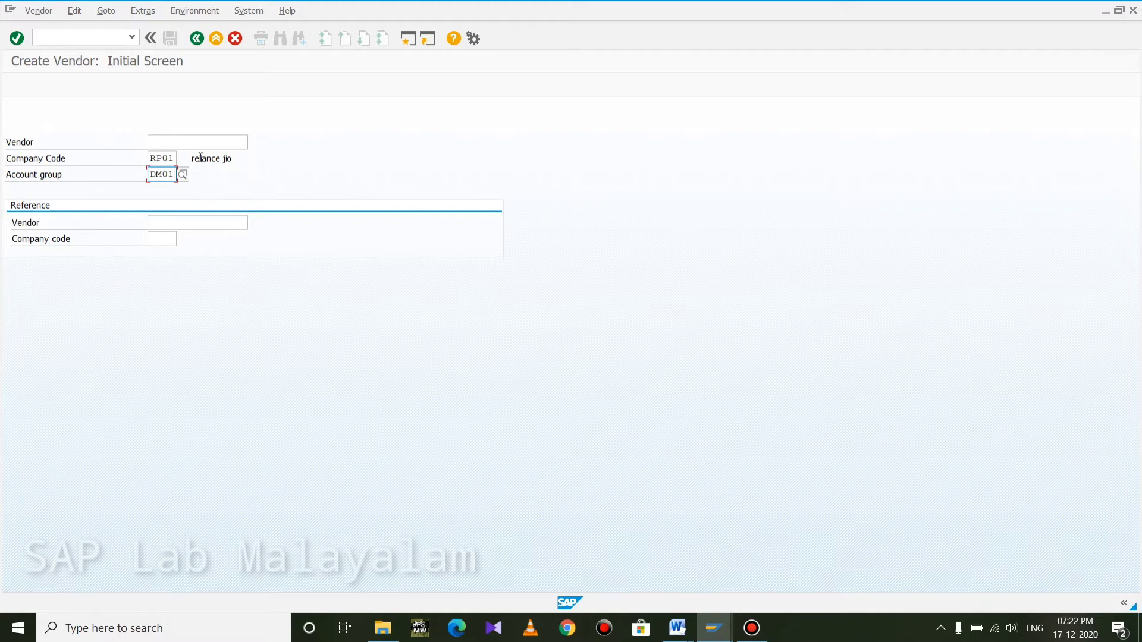
{"action": "left_click", "coordinate": [216, 143]}
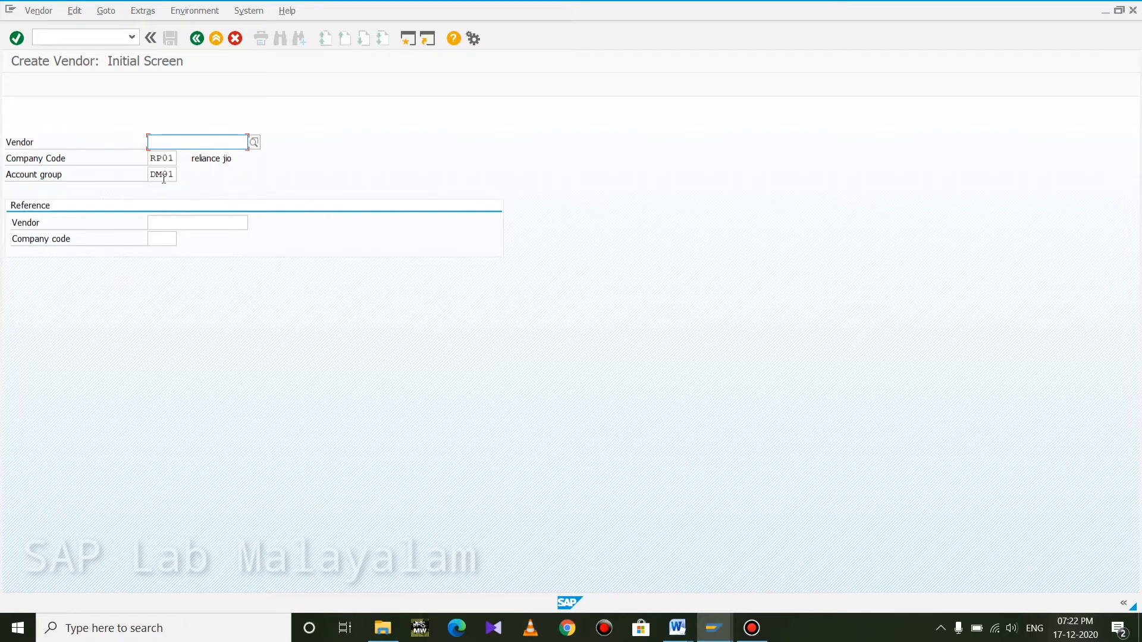
{"action": "key", "text": "Return"}
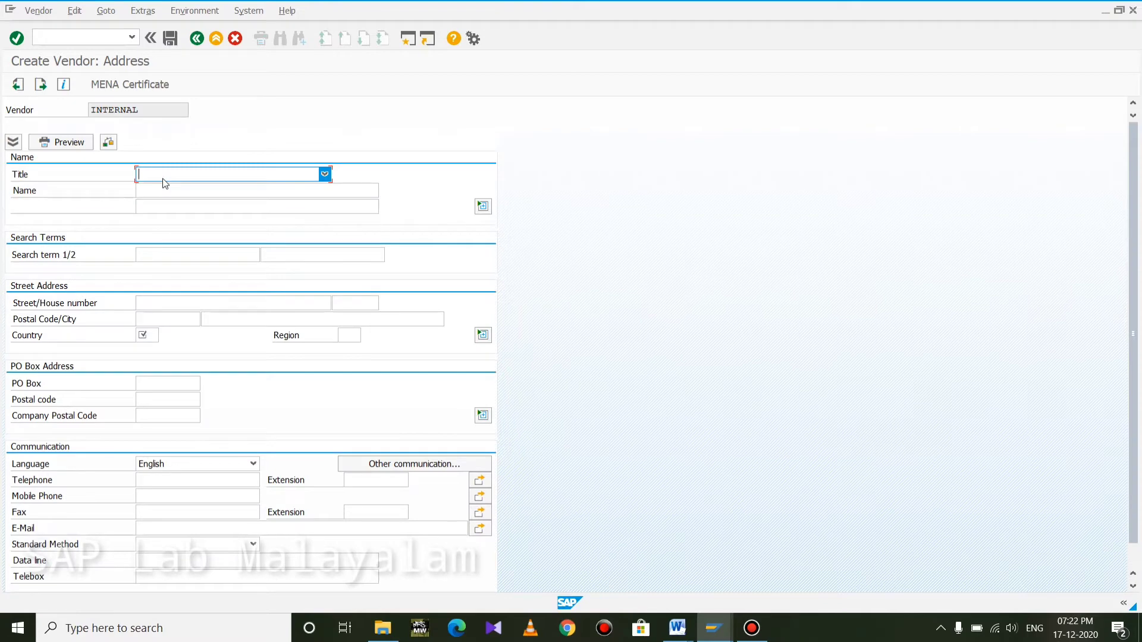
Step: Set the vendor's title to Company and its name to sk exports
{"action": "left_click", "coordinate": [163, 179]}
{"action": "left_click", "coordinate": [184, 191]}
{"action": "left_click", "coordinate": [252, 175]}
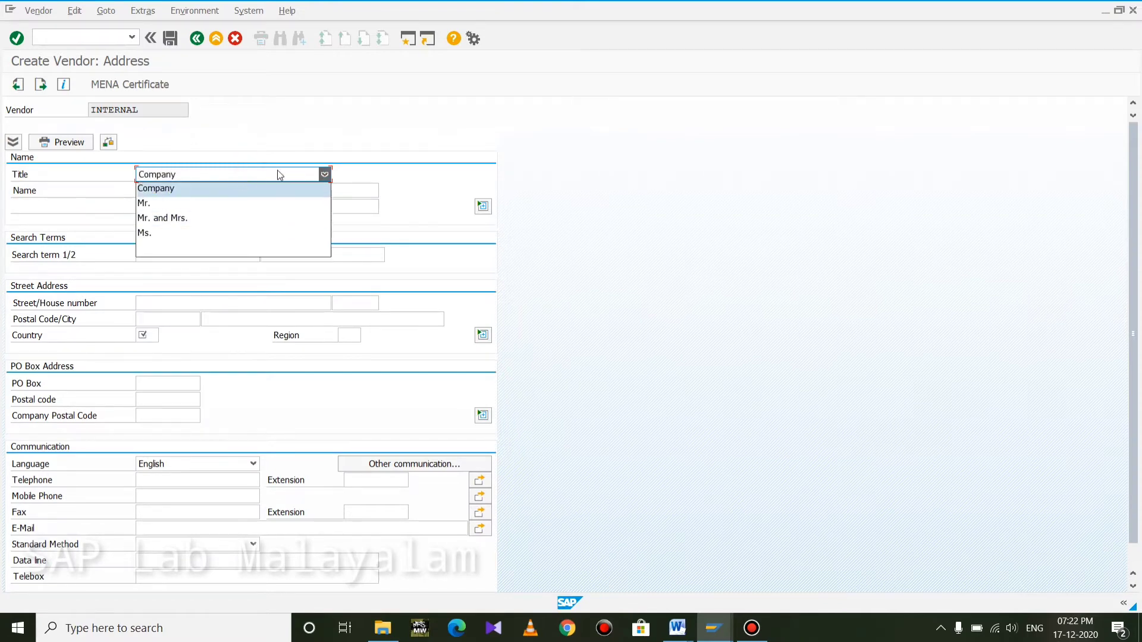
{"action": "left_click", "coordinate": [280, 174]}
{"action": "left_click", "coordinate": [227, 190]}
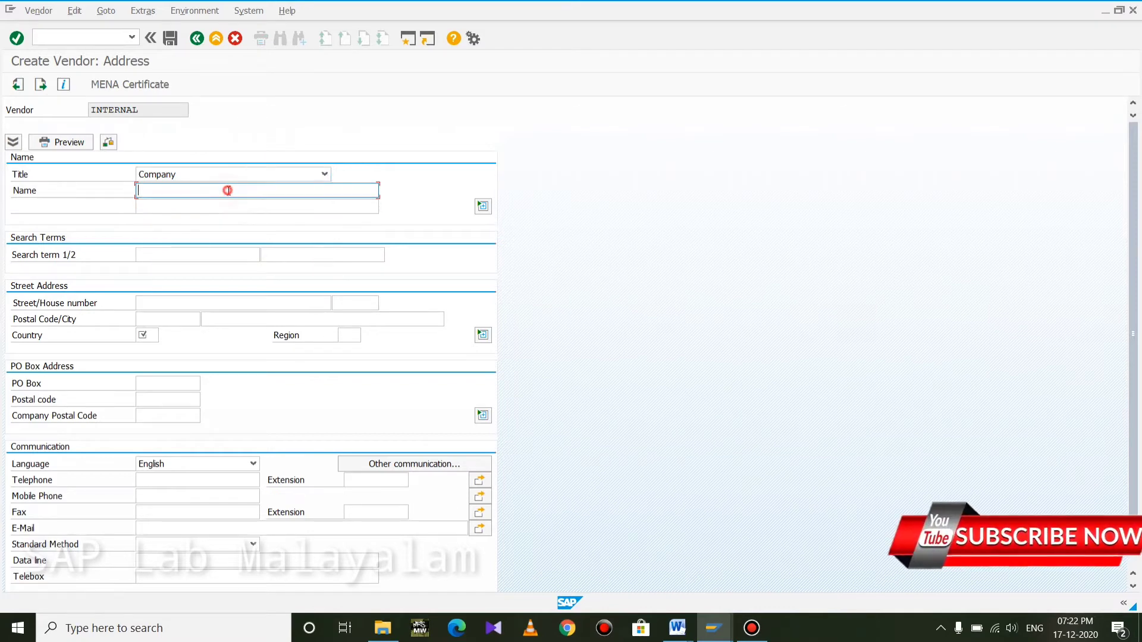
{"action": "type", "text": "sk "}
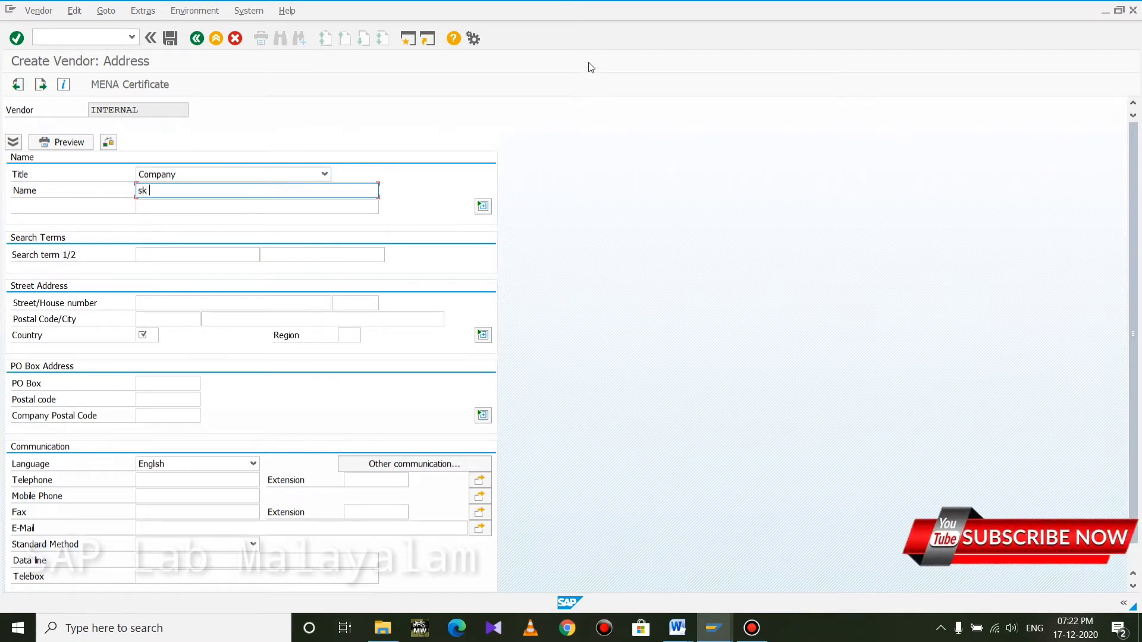
{"action": "type", "text": "export"}
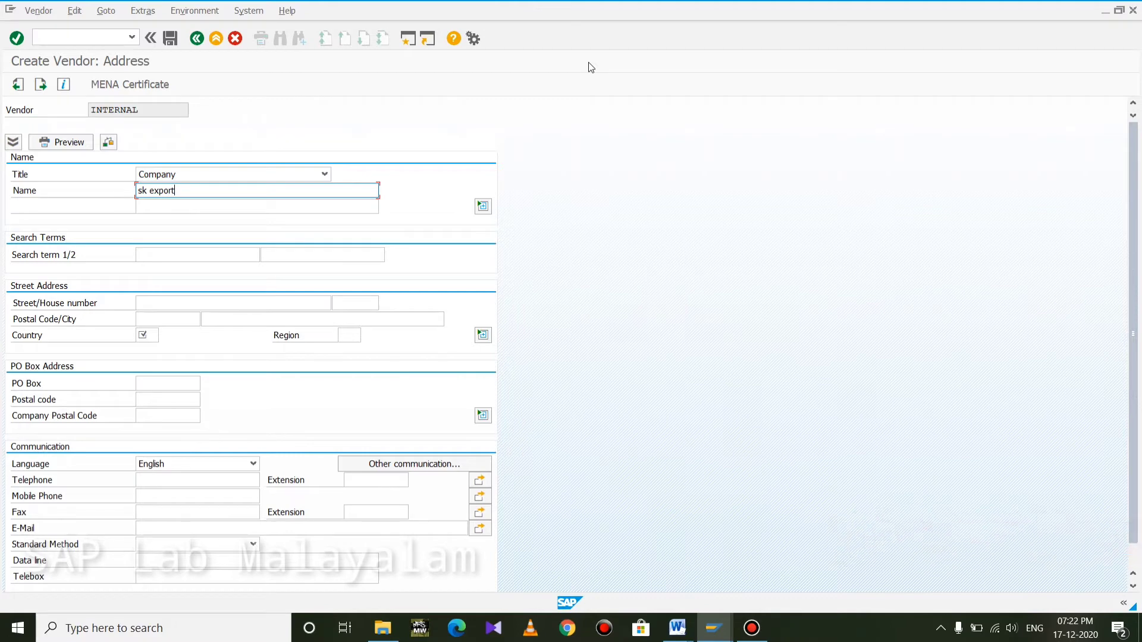
{"action": "type", "text": "s"}
Step: Set the vendor's country to IN and choose region 11, Kerala
{"action": "left_click", "coordinate": [147, 335]}
{"action": "type", "text": "in"}
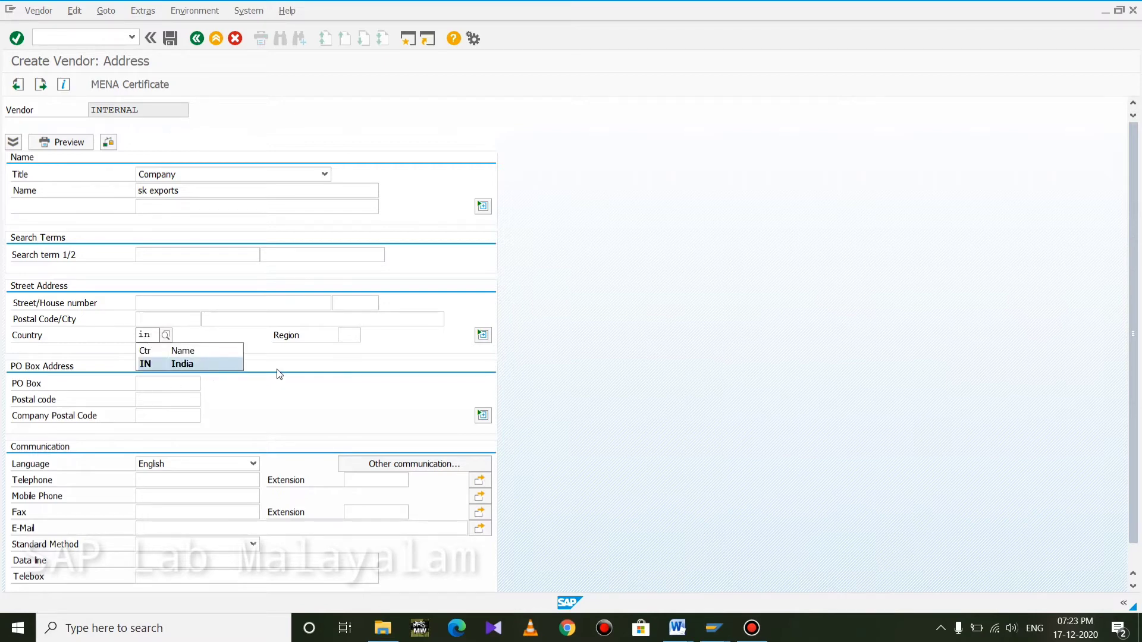
{"action": "key", "text": "Escape"}
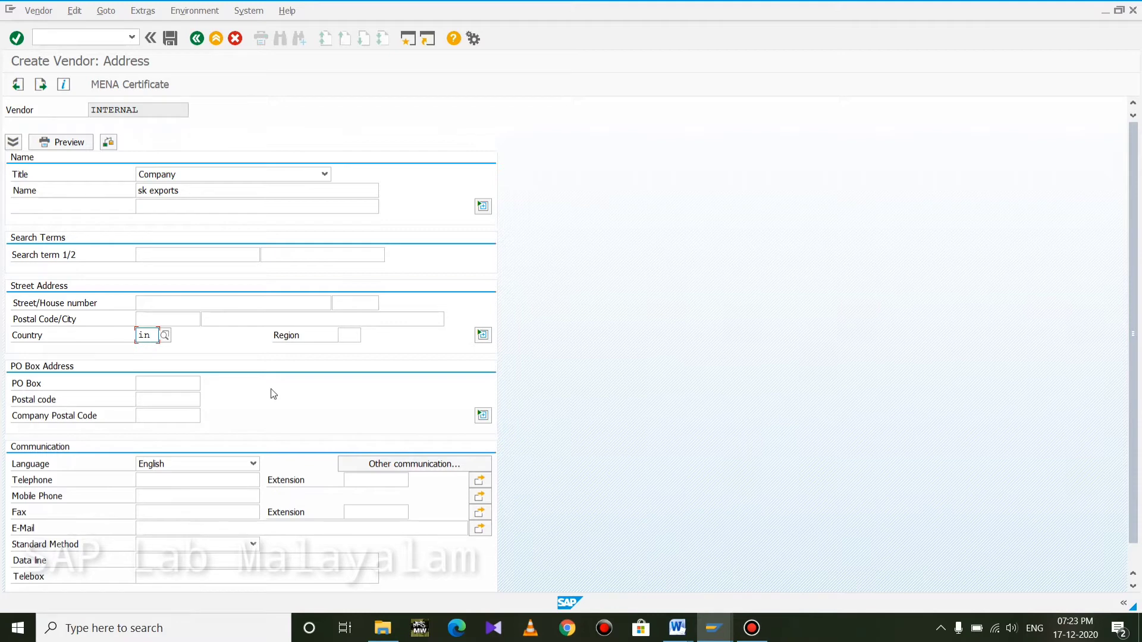
{"action": "left_click", "coordinate": [355, 336]}
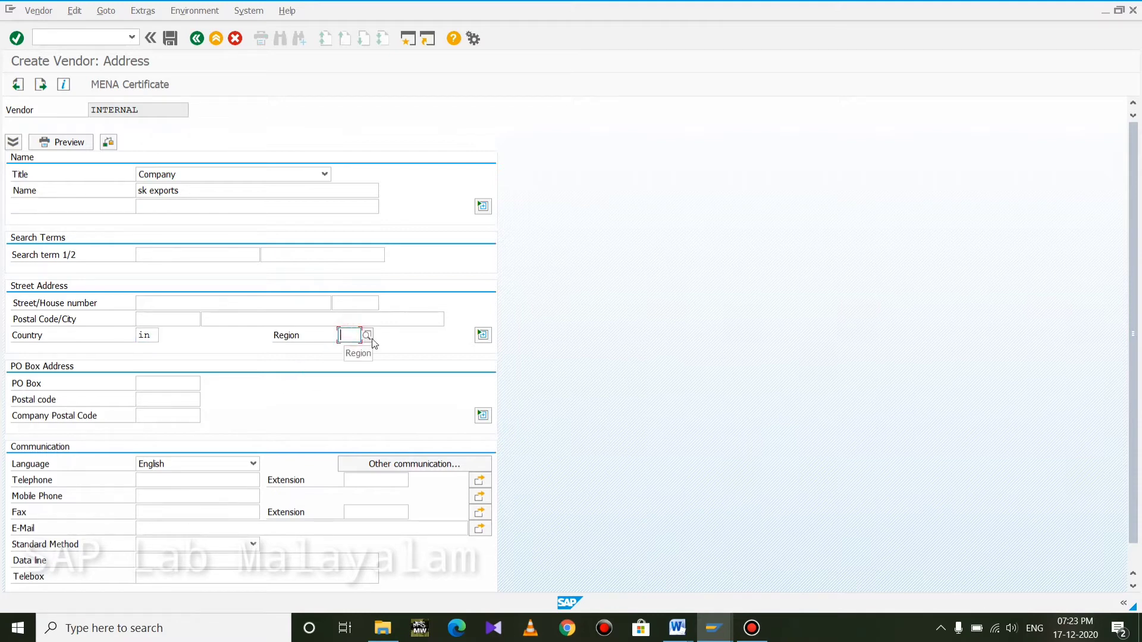
{"action": "left_click", "coordinate": [367, 336]}
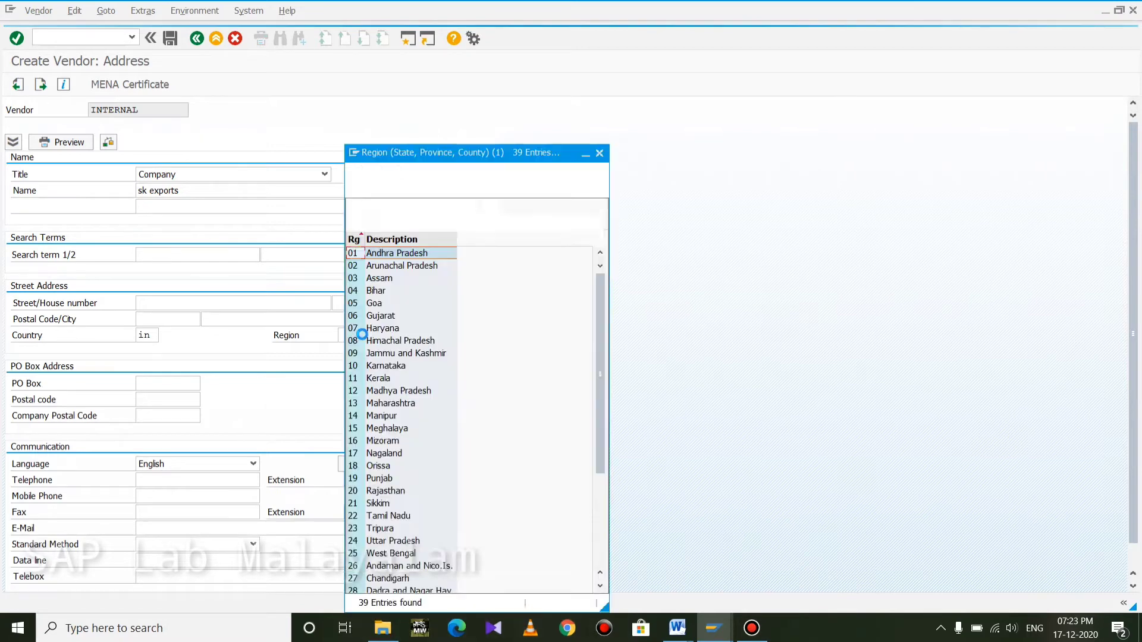
{"action": "double_click", "coordinate": [393, 379]}
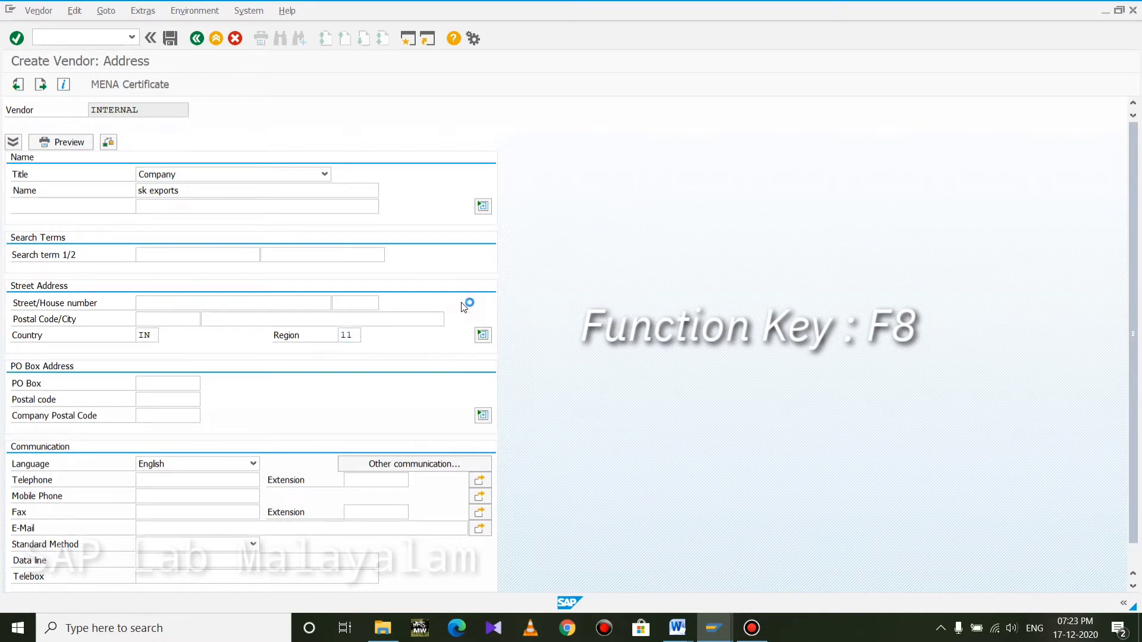
Step: Continue past the control and bank details screens without entries to reach the vendor's accounting information
{"action": "key", "text": "F8"}
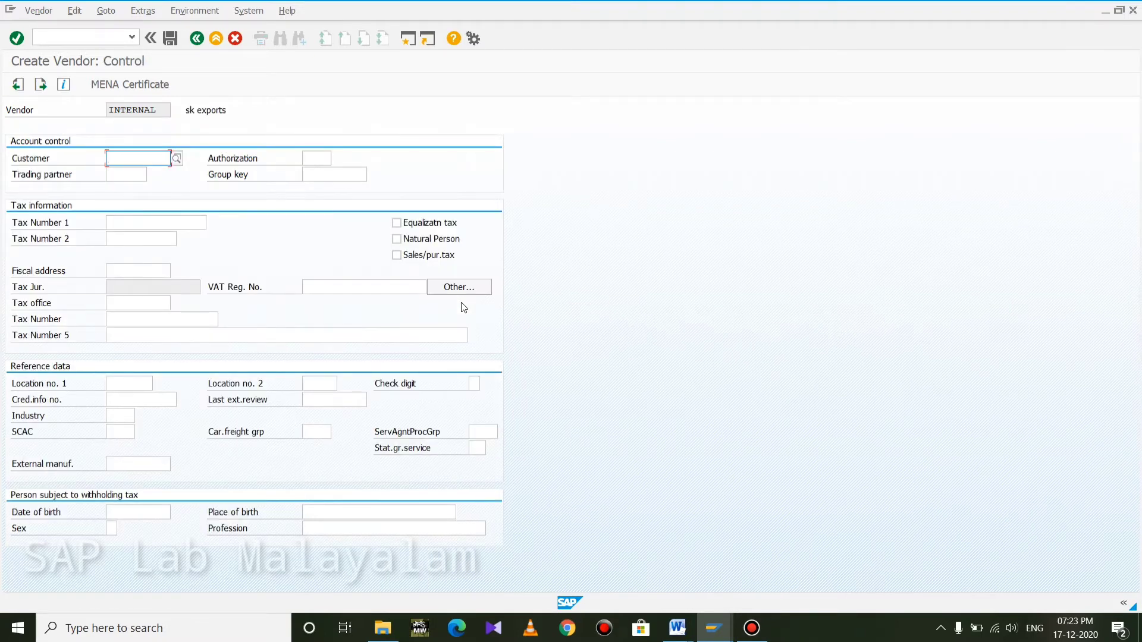
{"action": "key", "text": "Return"}
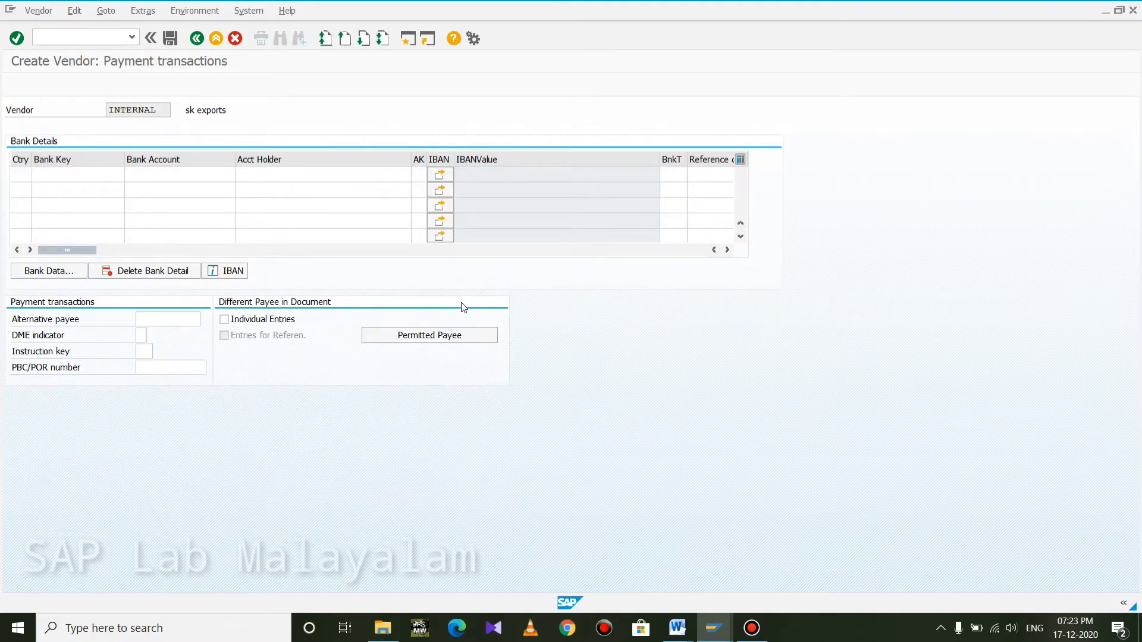
{"action": "key", "text": "Return"}
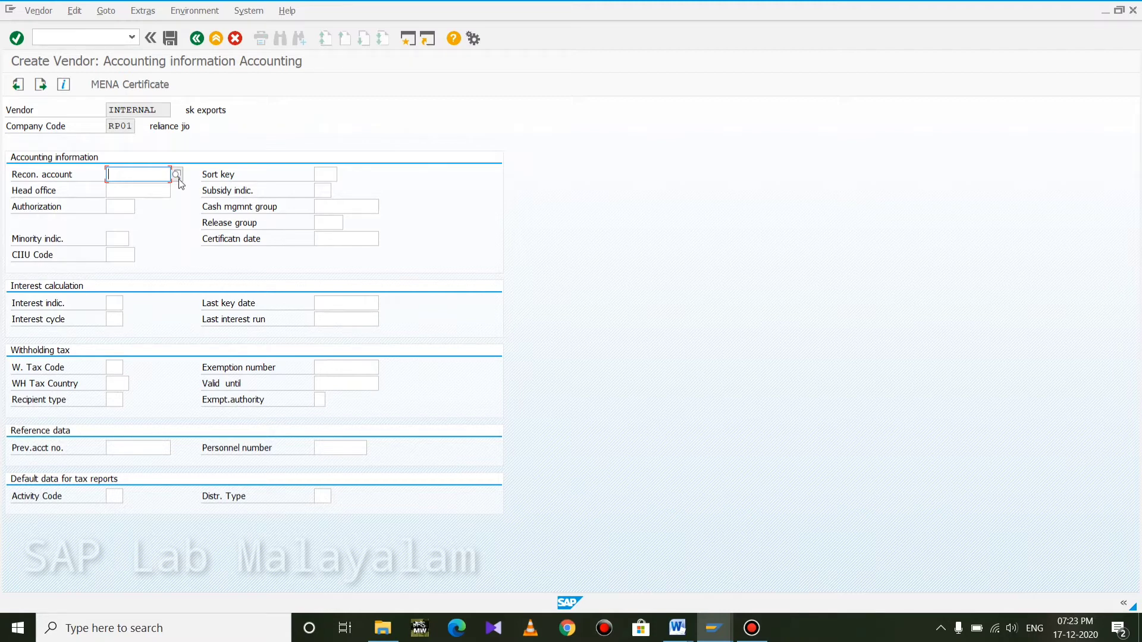
Step: Assign reconciliation account 201 (accounts payable) and sort key 012, and continue to the accounting payment transactions
{"action": "type", "text": "0"}
{"action": "left_click", "coordinate": [177, 175]}
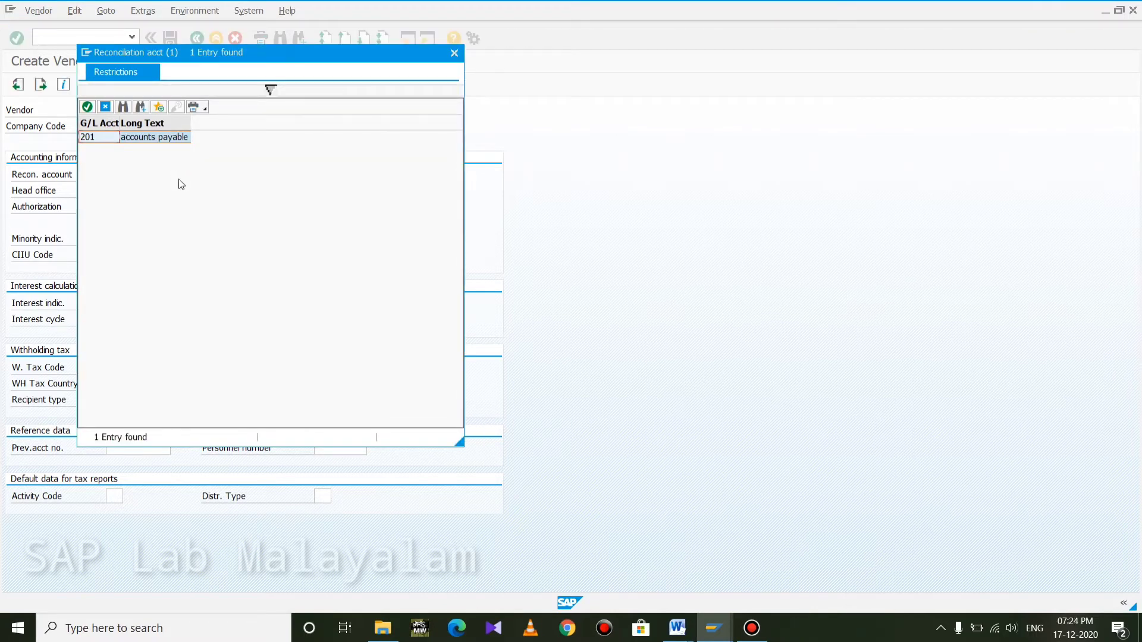
{"action": "left_click", "coordinate": [153, 136]}
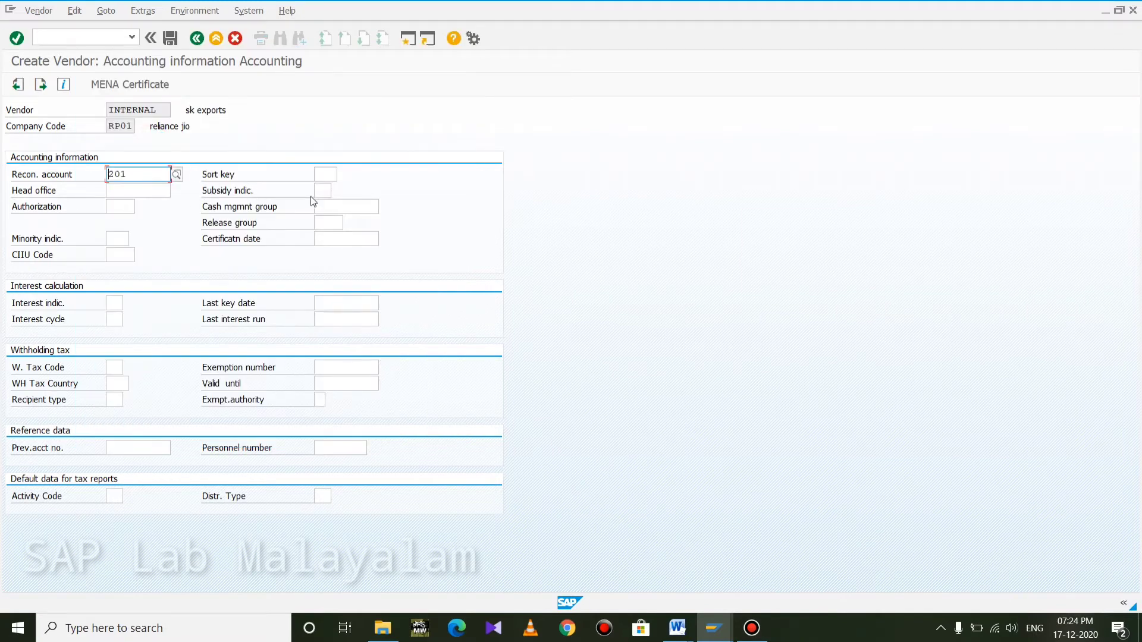
{"action": "left_click", "coordinate": [326, 174]}
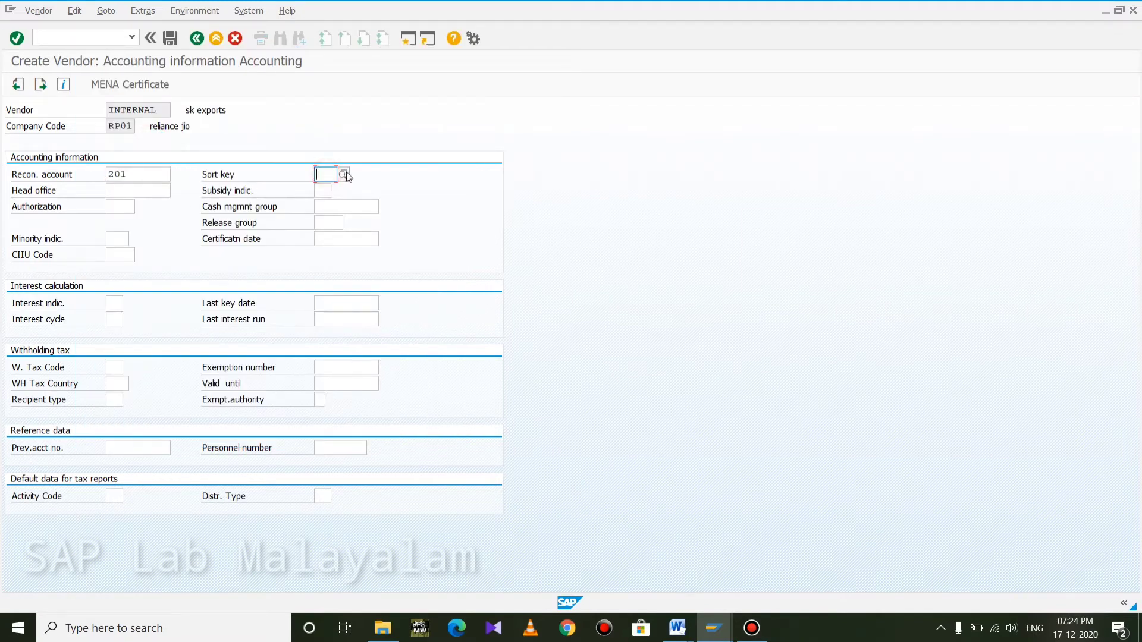
{"action": "type", "text": "012"}
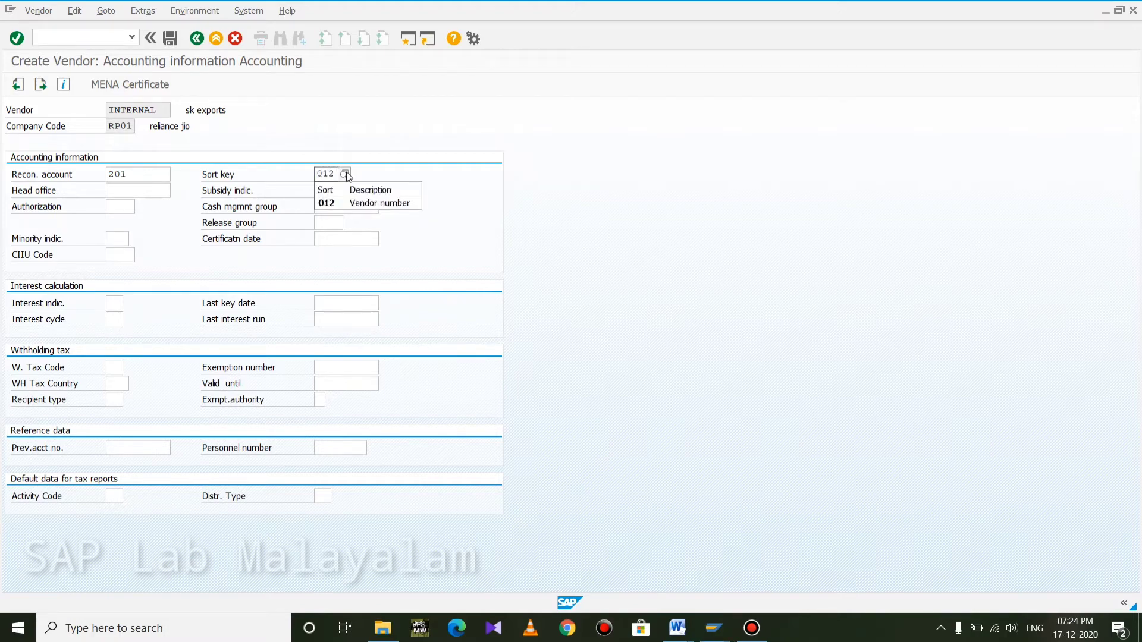
{"action": "key", "text": "Return"}
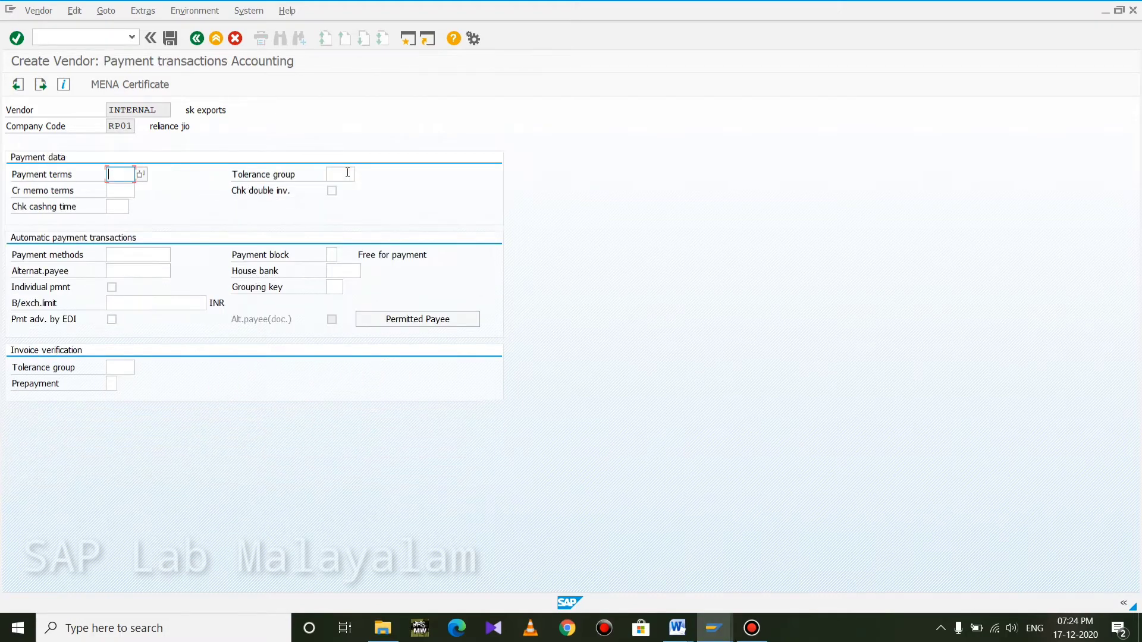
Step: Set the payment terms to 0001 (Payable immediately Due net) and save the vendor
{"action": "type", "text": "0001"}
{"action": "left_click", "coordinate": [143, 173]}
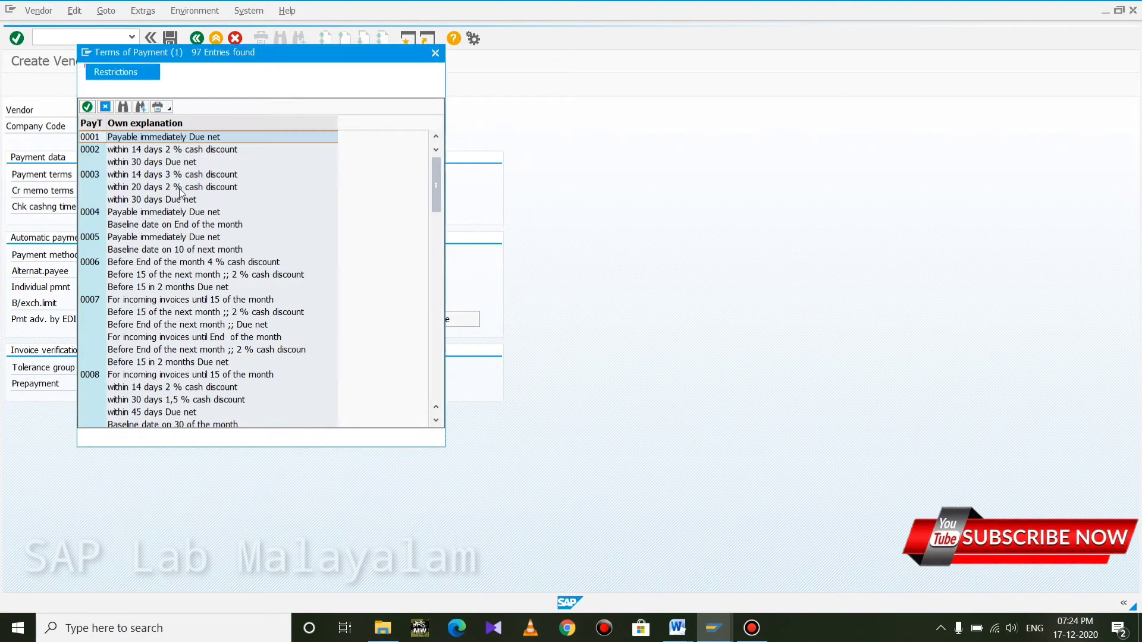
{"action": "left_click_drag", "start_coordinate": [276, 56], "coordinate": [566, 52]}
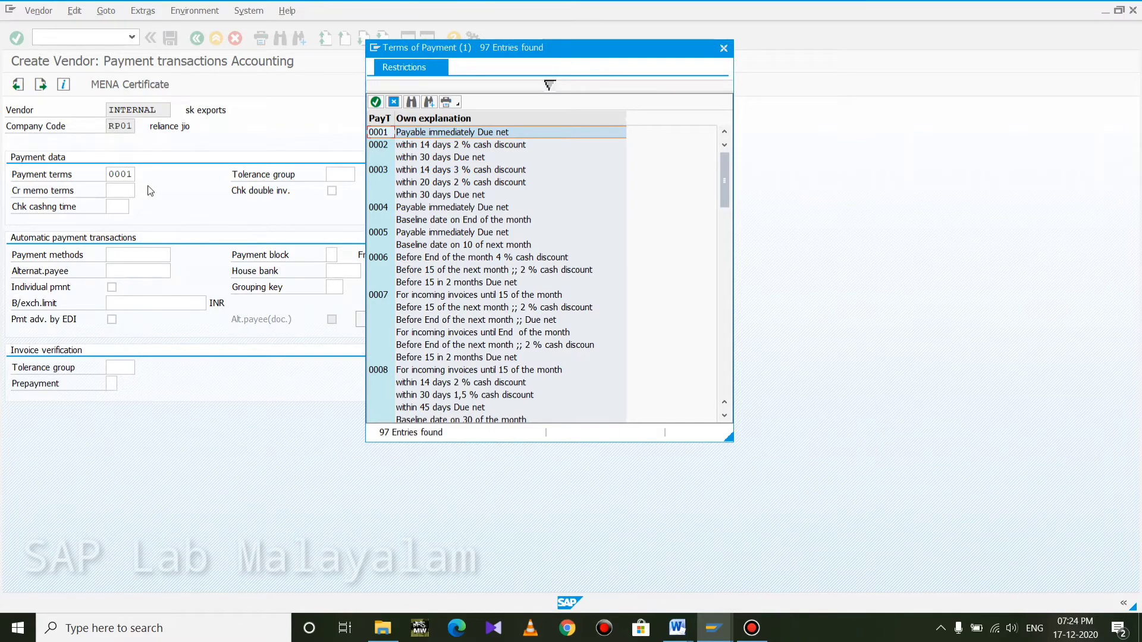
{"action": "double_click", "coordinate": [541, 132]}
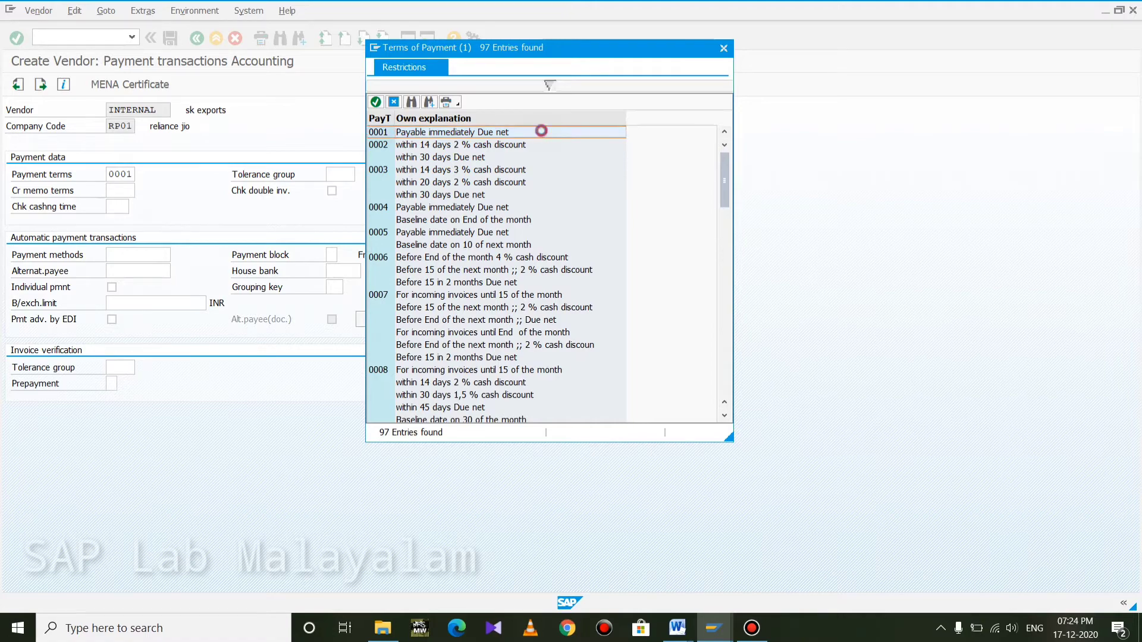
{"action": "left_click", "coordinate": [170, 40]}
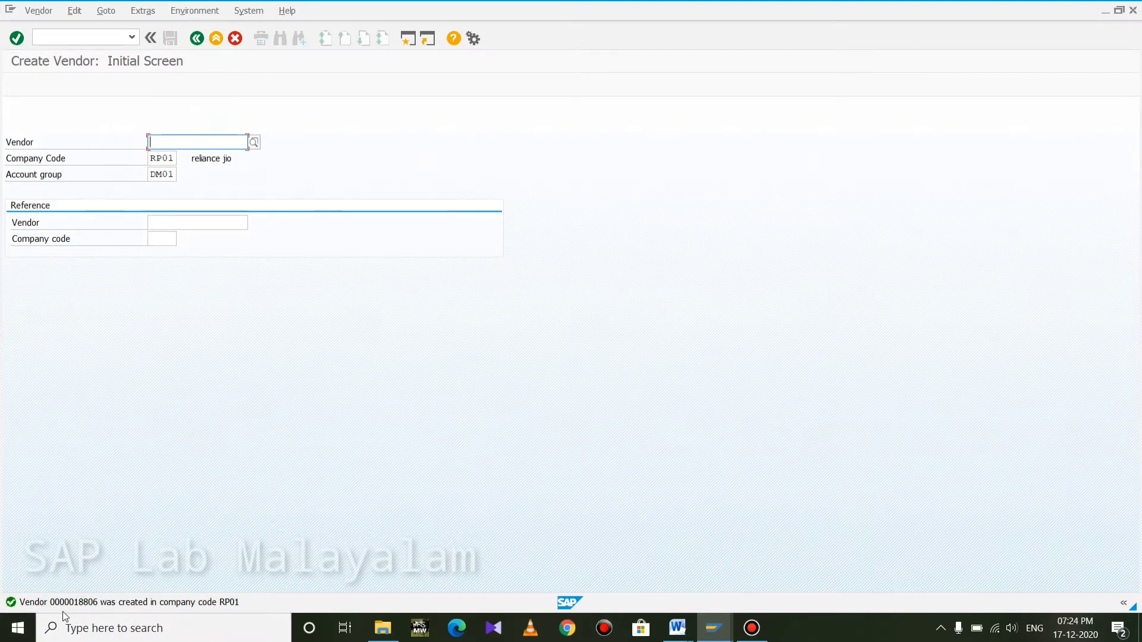
Step: Look up the existing vendors of company code RP01 in the vendor search help and close the list
{"action": "left_click", "coordinate": [254, 142]}
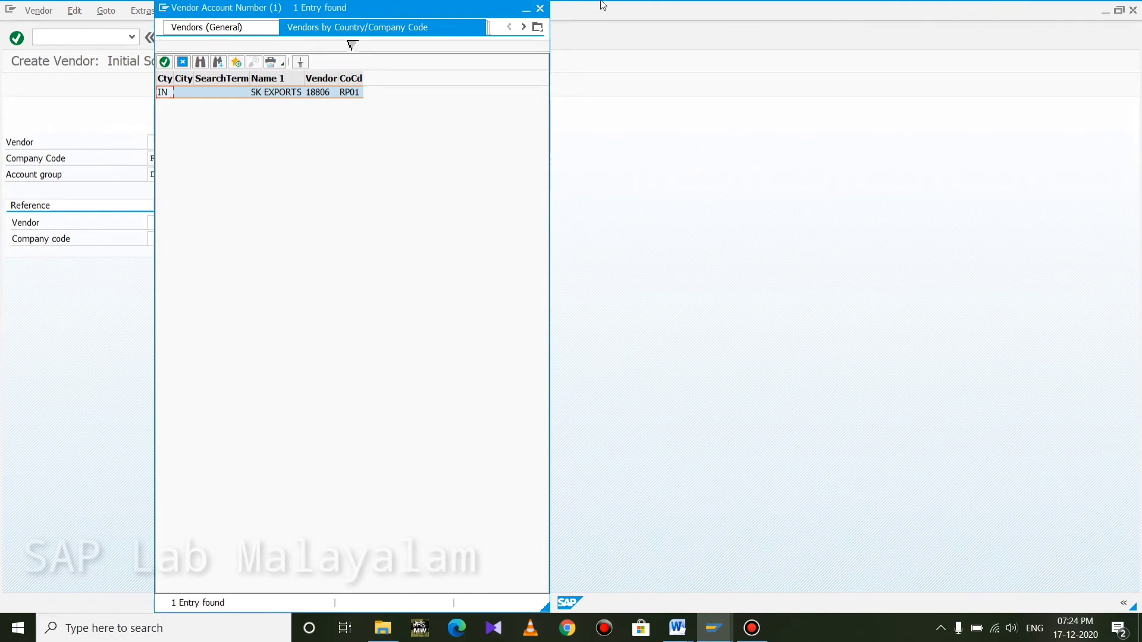
{"action": "left_click", "coordinate": [539, 8]}
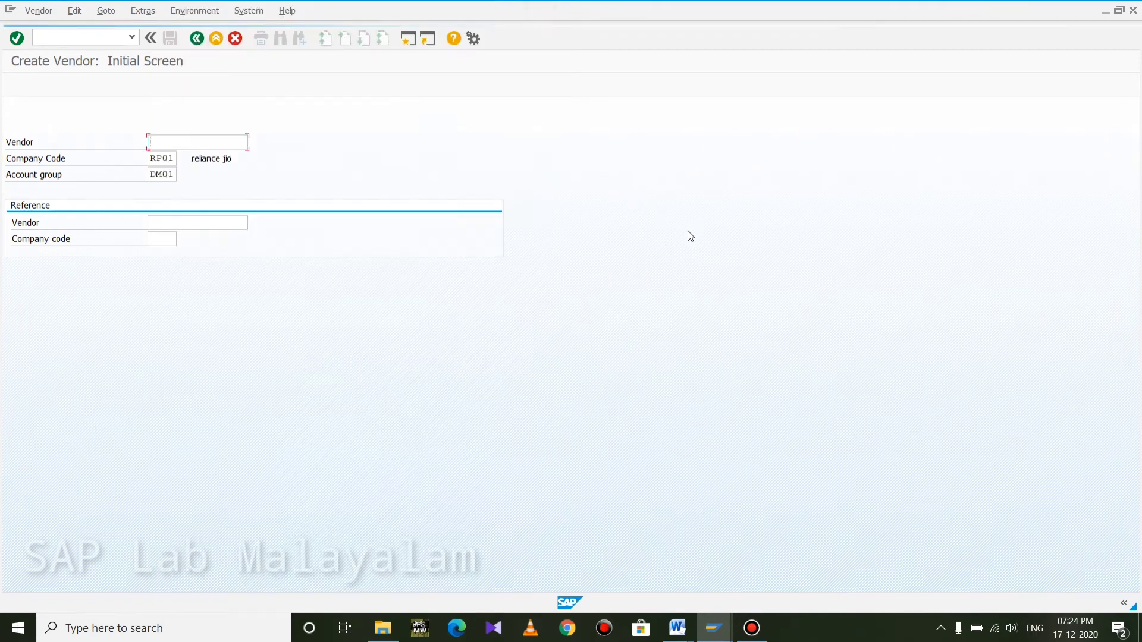
{"action": "left_click", "coordinate": [36, 12]}
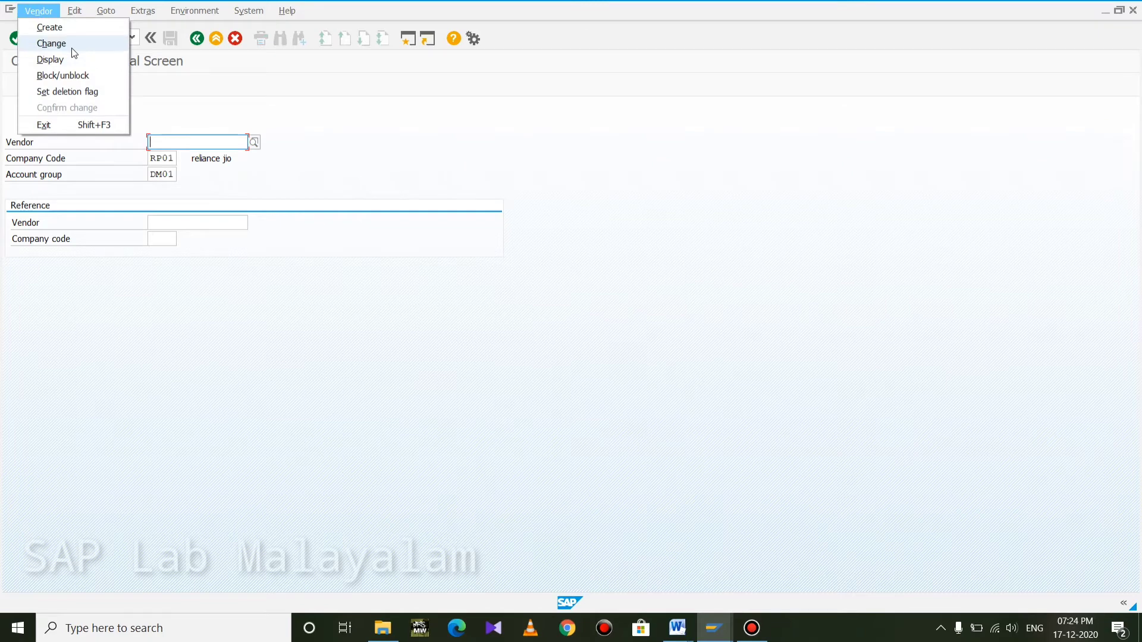
{"action": "left_click", "coordinate": [339, 162]}
{"action": "left_click", "coordinate": [42, 12]}
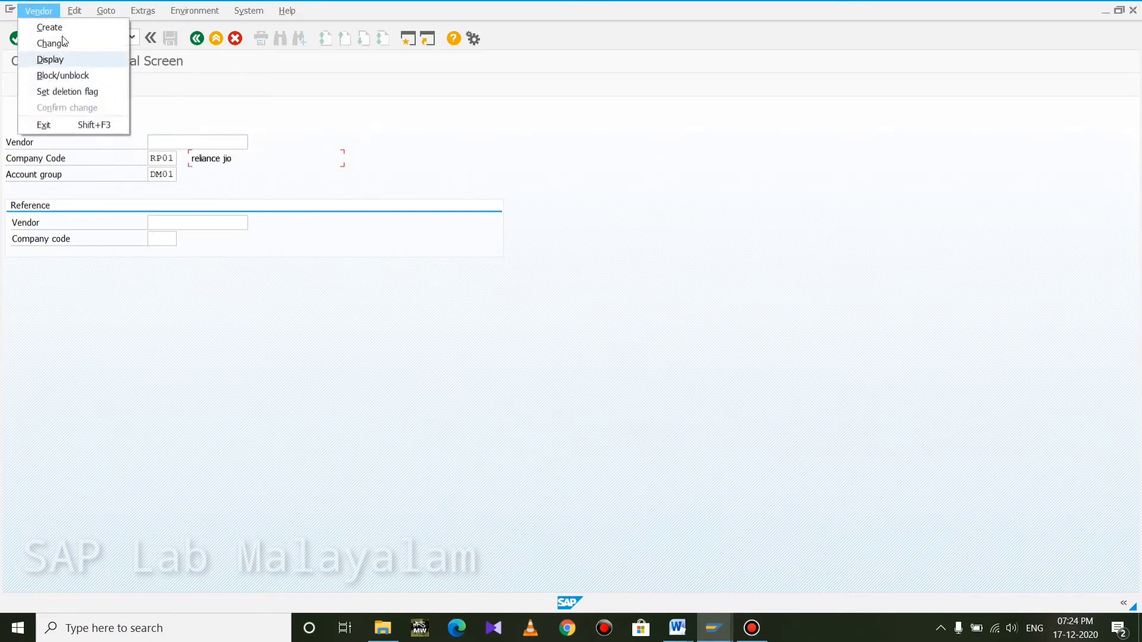
{"action": "left_click", "coordinate": [538, 148]}
{"action": "left_click", "coordinate": [71, 40]}
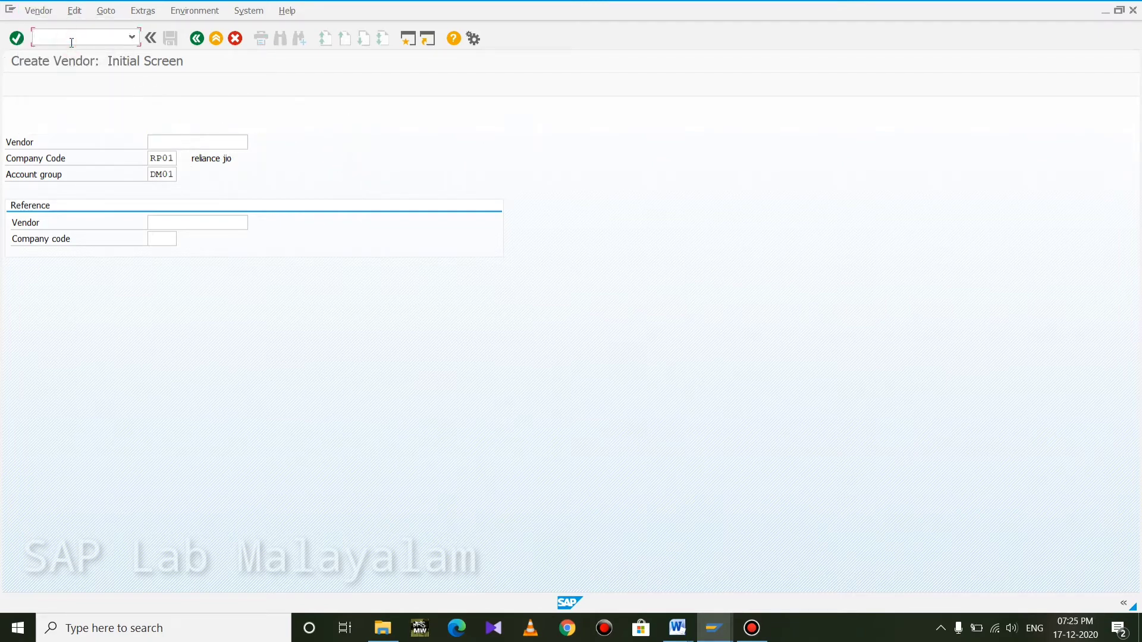
Step: Open vendor sk exports in change mode with the address, control, general payment transactions and accounting info sections selected
{"action": "left_click", "coordinate": [41, 11]}
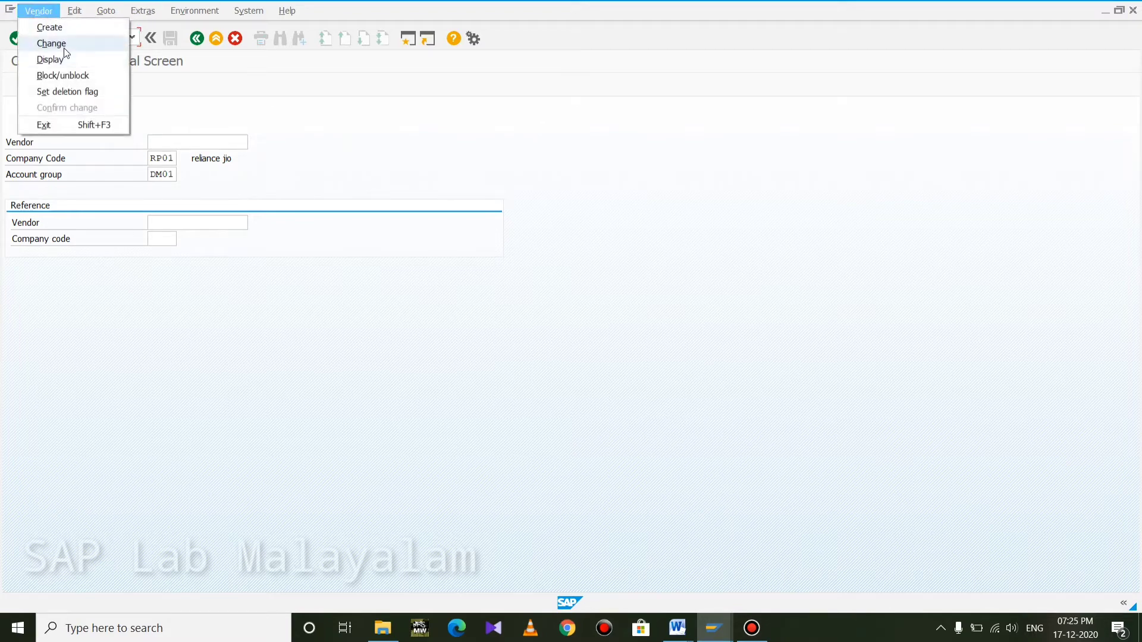
{"action": "left_click", "coordinate": [64, 47]}
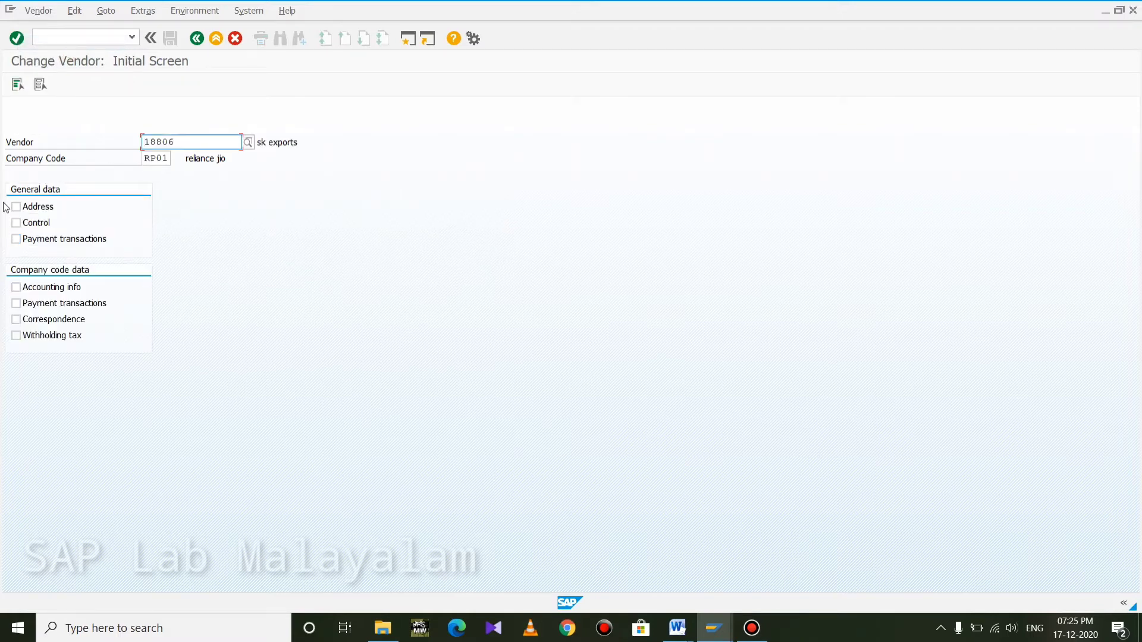
{"action": "left_click", "coordinate": [27, 209]}
{"action": "left_click", "coordinate": [26, 224]}
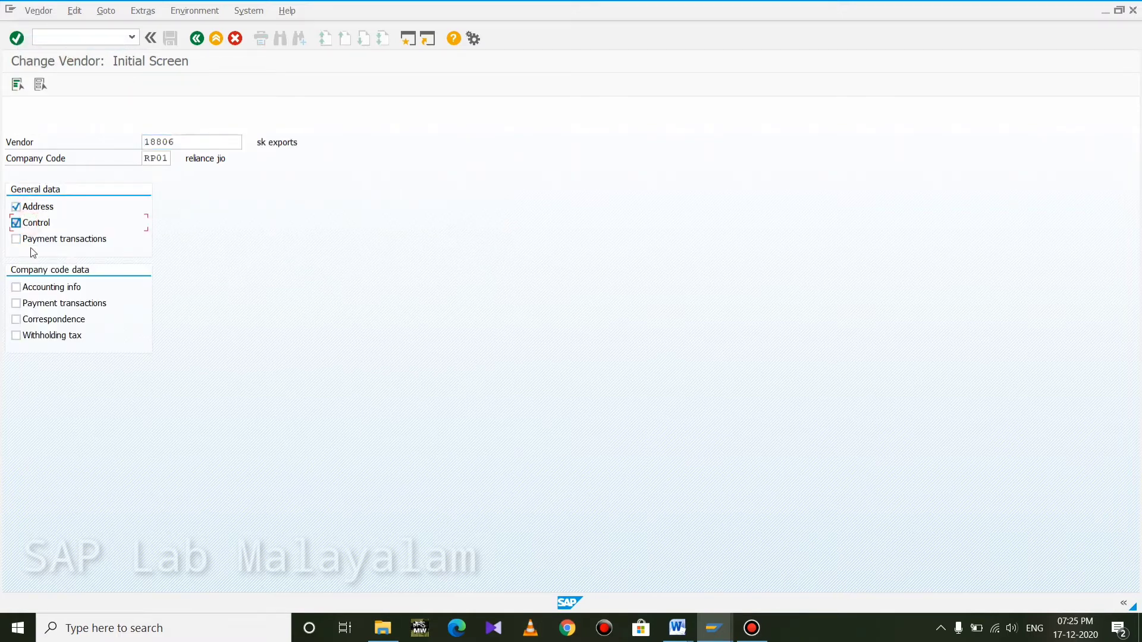
{"action": "left_click", "coordinate": [26, 240]}
{"action": "left_click", "coordinate": [37, 287]}
{"action": "key", "text": "Return"}
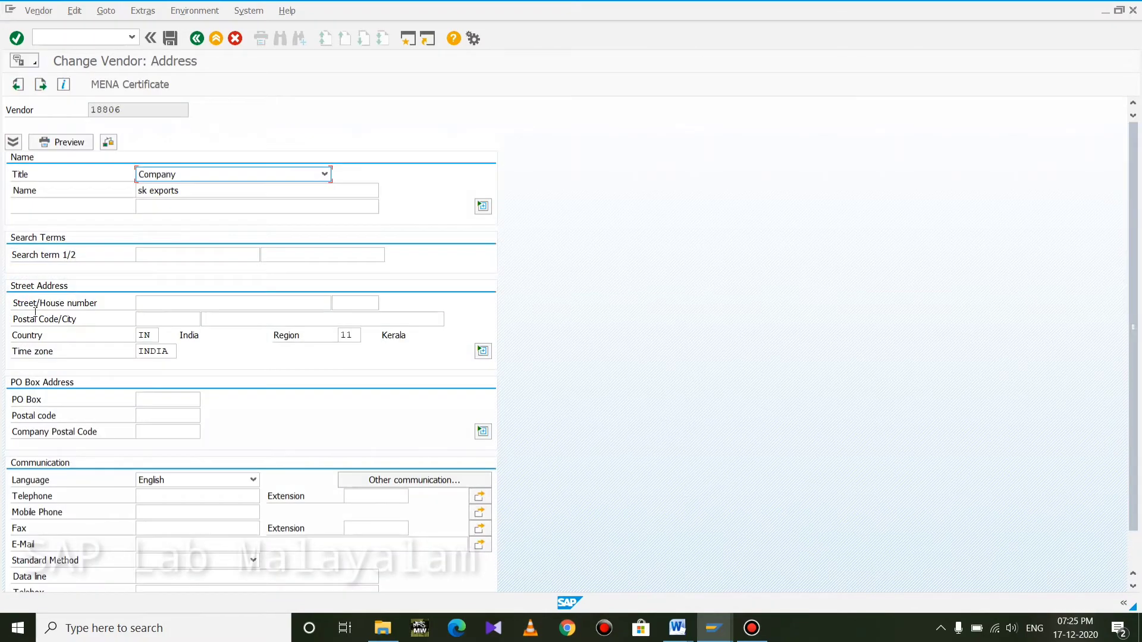
{"action": "left_click", "coordinate": [150, 511]}
{"action": "type", "text": "d"}
{"action": "key", "text": "BackSpace"}
{"action": "key", "text": "BackSpace"}
{"action": "key", "text": "BackSpace"}
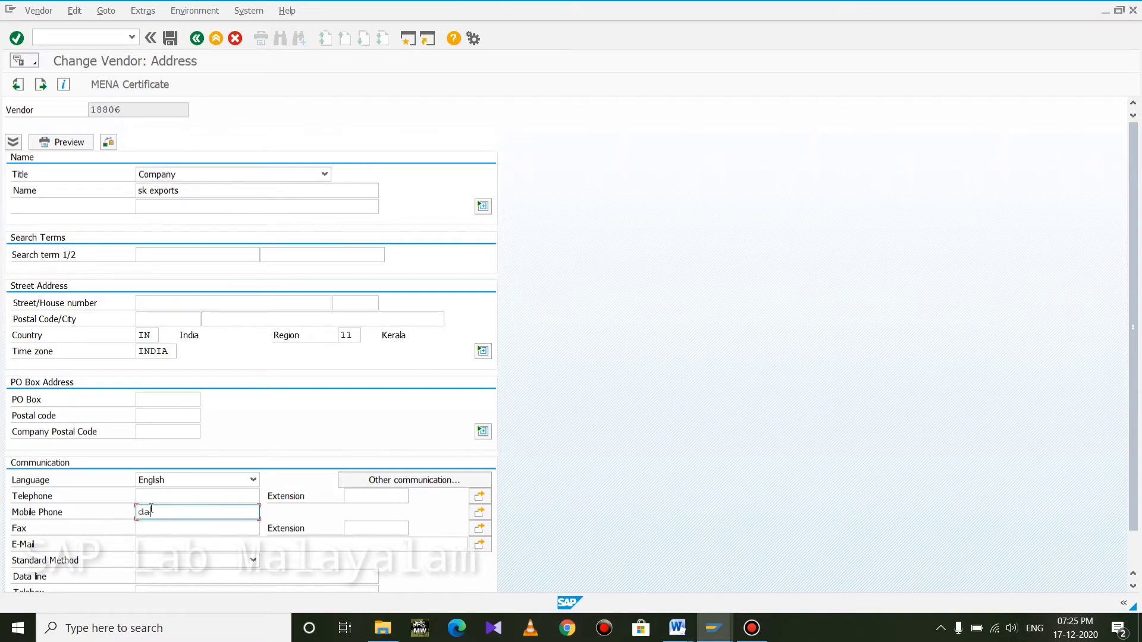
Step: Page through the vendor's data up to the accounting information, and return to the initial change screen without saving
{"action": "key", "text": "Return"}
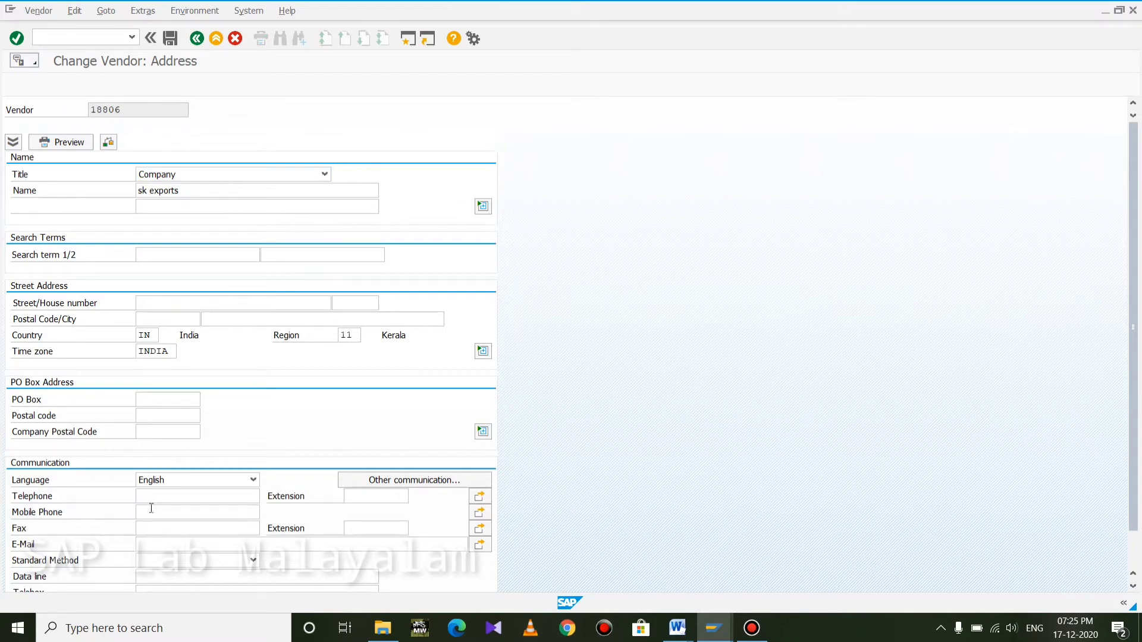
{"action": "key", "text": "Return"}
{"action": "key", "text": "Return"}
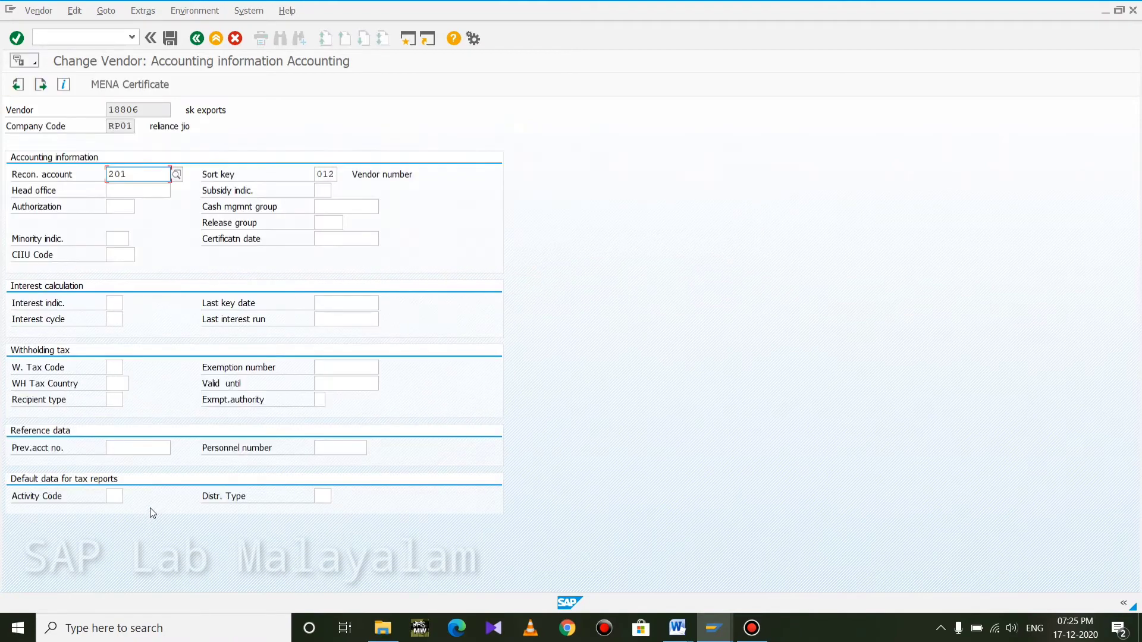
{"action": "left_click", "coordinate": [235, 41]}
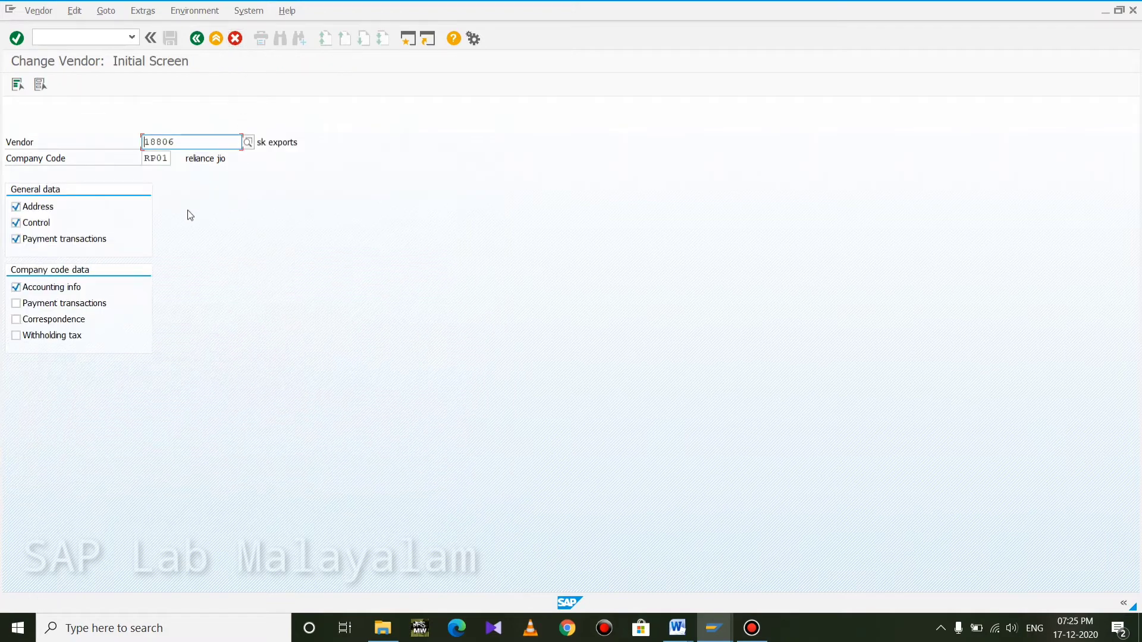
Step: Leave to the SAP Easy Access screen and start the change vendor transaction with code fk02
{"action": "left_click", "coordinate": [65, 37]}
{"action": "type", "text": "/n"}
{"action": "key", "text": "Return"}
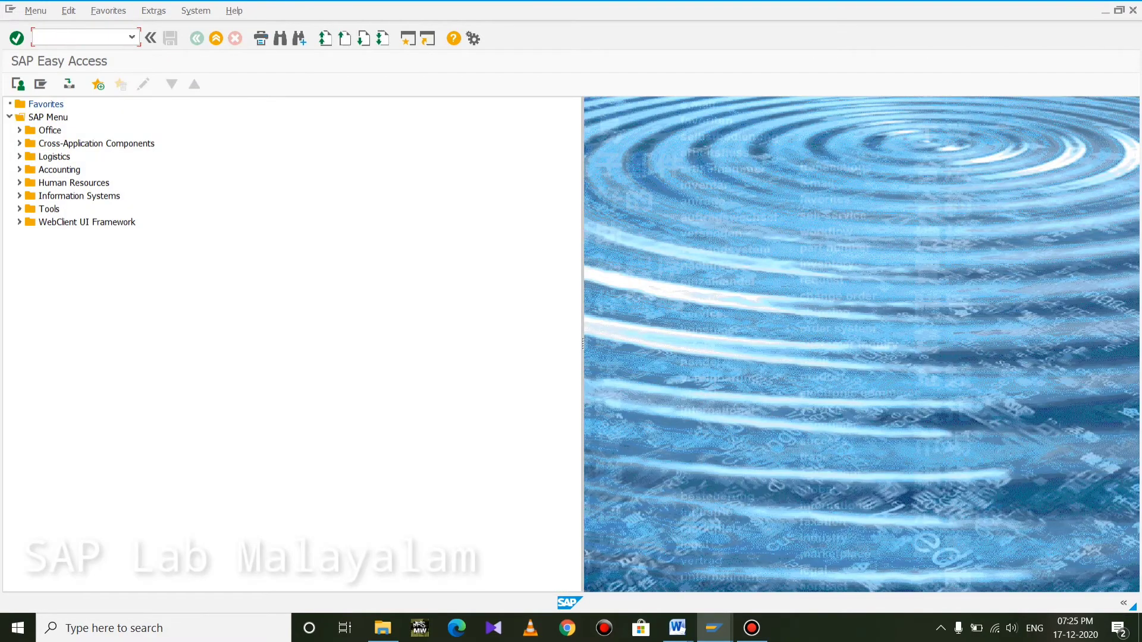
{"action": "type", "text": "fk02"}
{"action": "key", "text": "Return"}
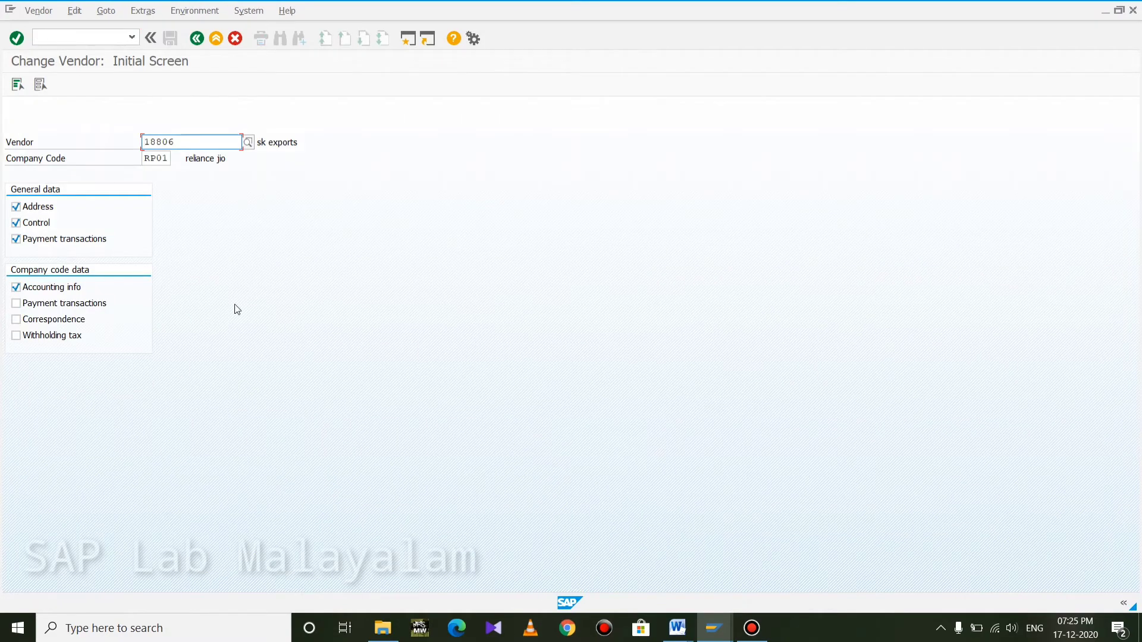
Step: Switch to vendor creation and open the address screen for company code RP01 and account group DM01
{"action": "left_click", "coordinate": [40, 11]}
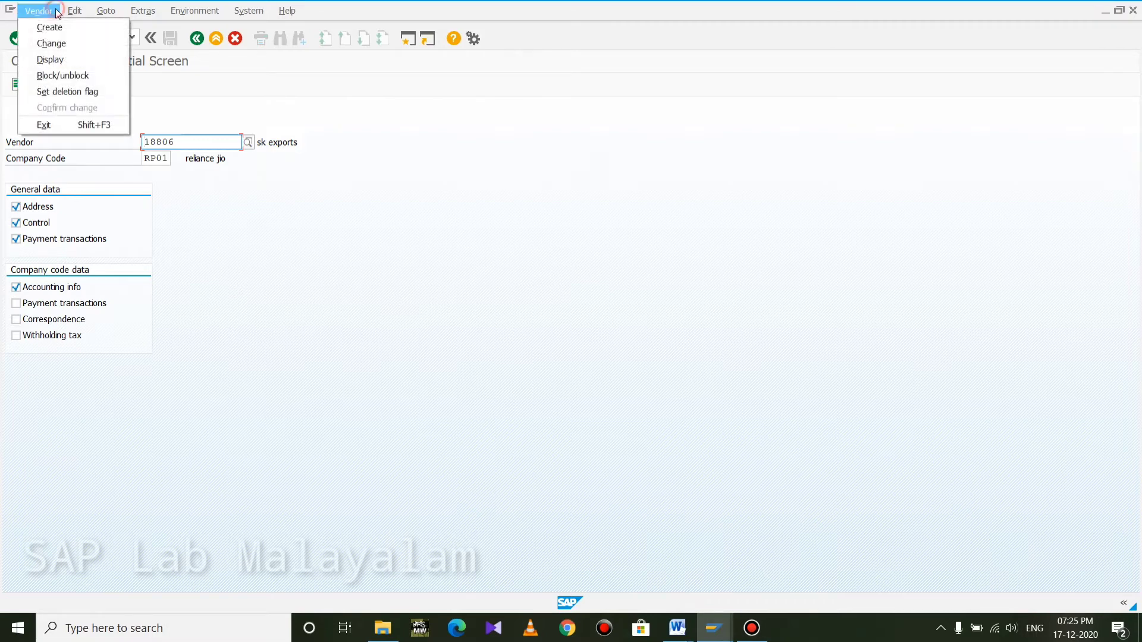
{"action": "left_click", "coordinate": [52, 27]}
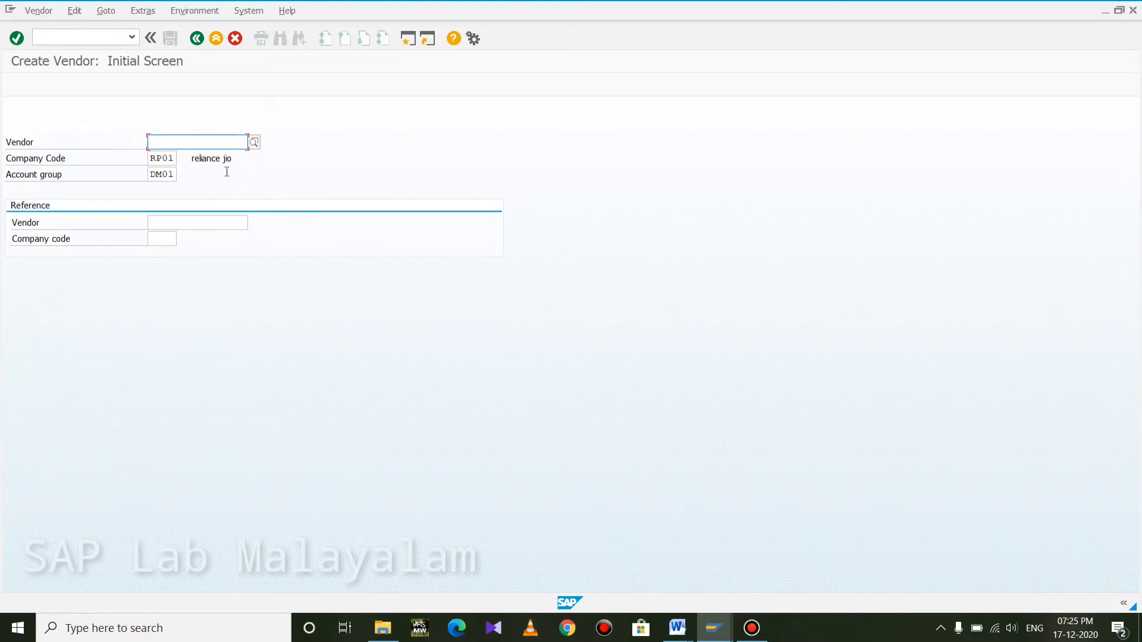
{"action": "key", "text": "Return"}
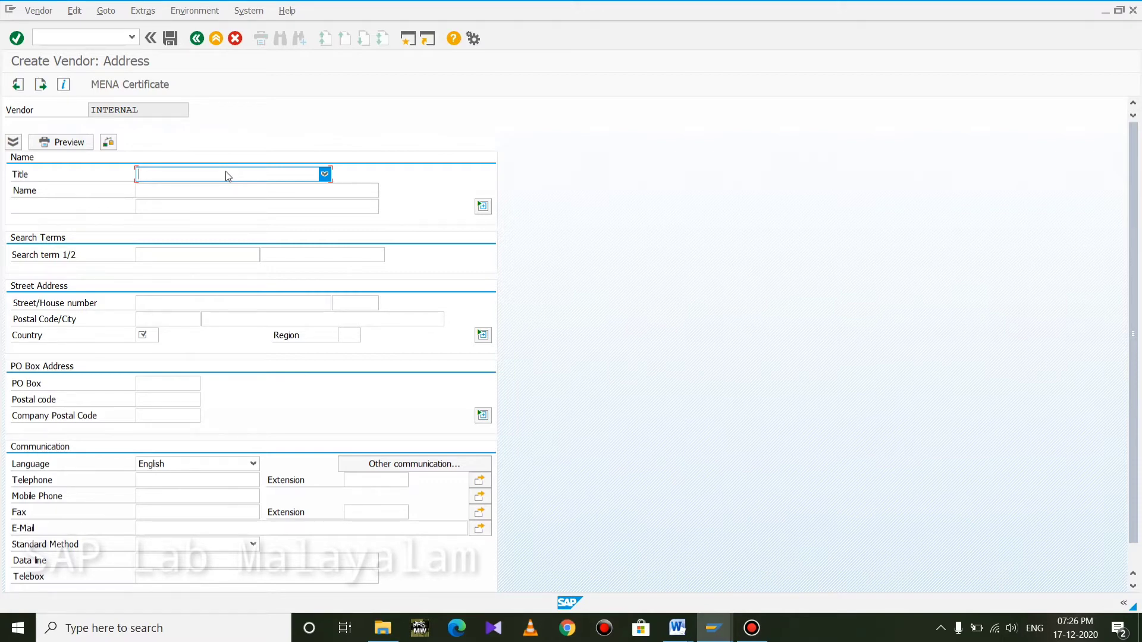
Step: Fill in the vendor's address data with title Company, name vx group, country IN and region 11 (Kerala)
{"action": "left_click", "coordinate": [227, 175]}
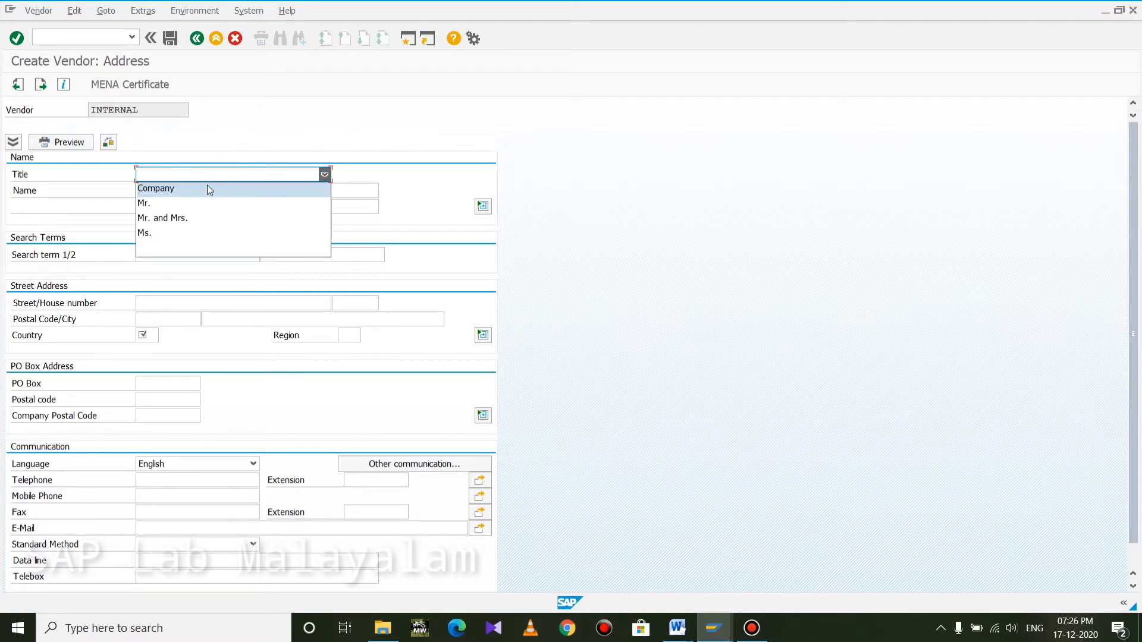
{"action": "left_click", "coordinate": [218, 191]}
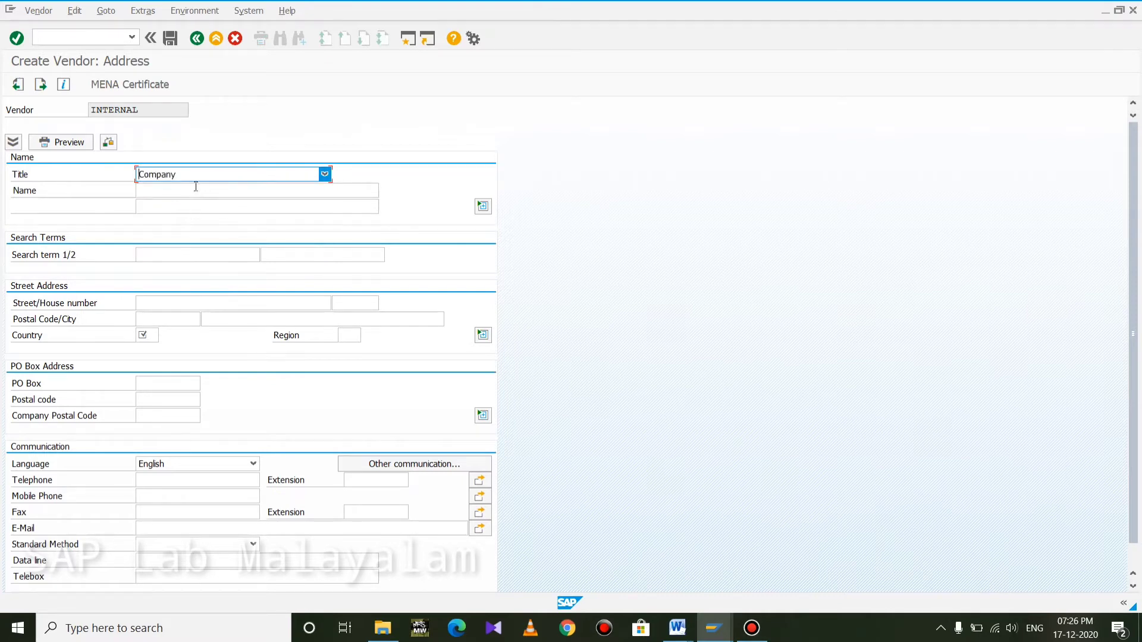
{"action": "left_click", "coordinate": [193, 195]}
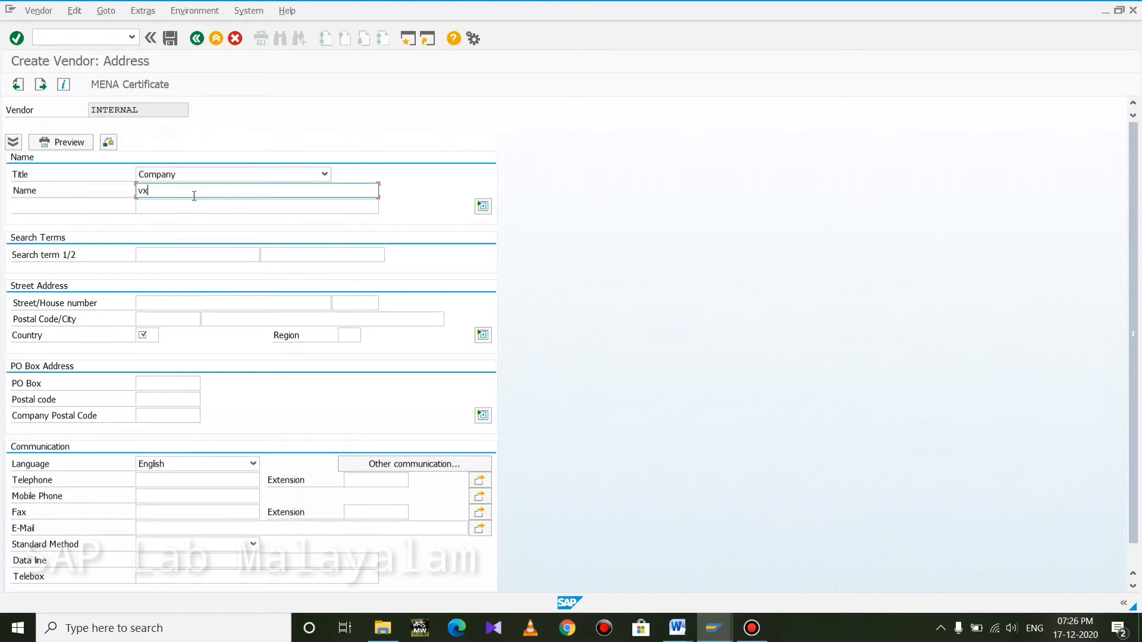
{"action": "type", "text": "vx group"}
{"action": "left_click", "coordinate": [149, 335]}
{"action": "type", "text": "i"}
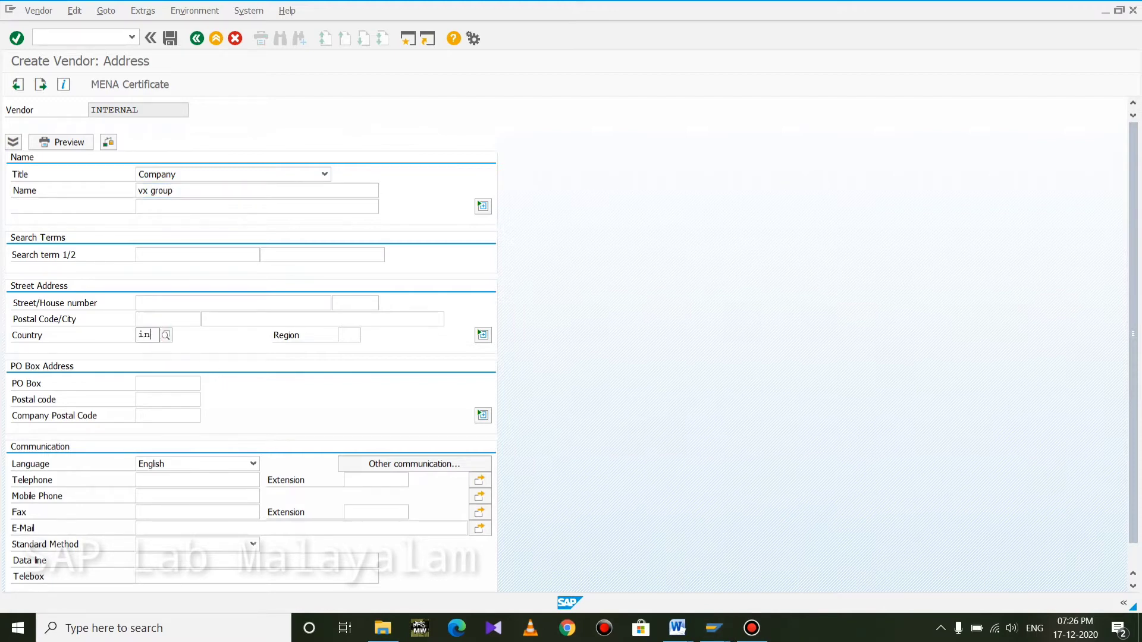
{"action": "type", "text": "n"}
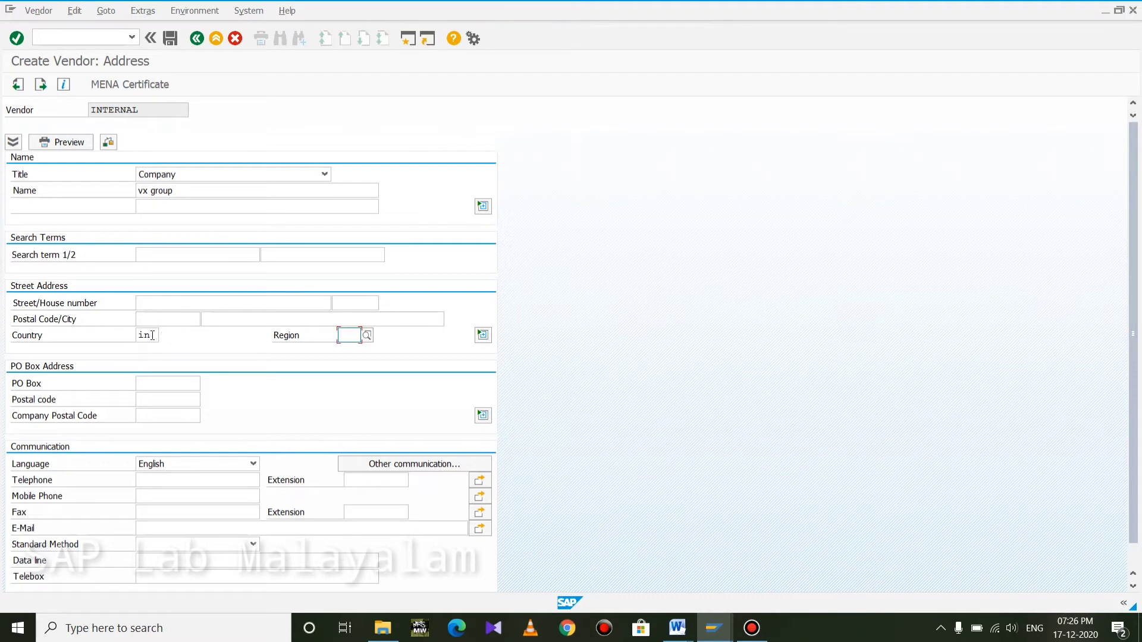
{"action": "type", "text": "11"}
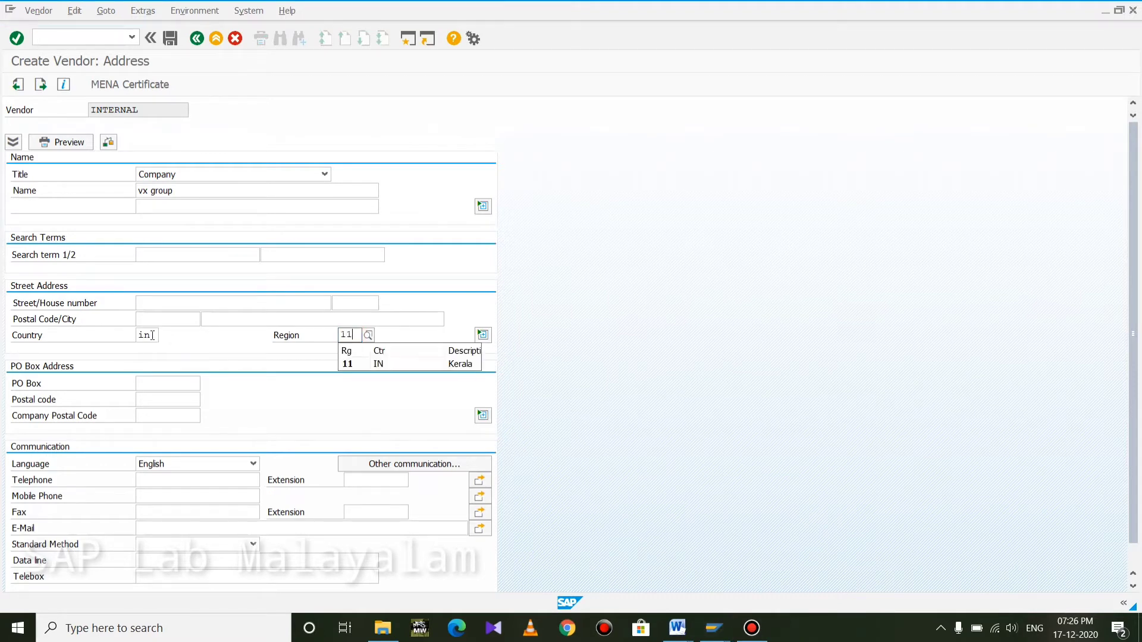
Step: Confirm the address and continue past the control and bank details without entries to the accounting information
{"action": "key", "text": "Return"}
{"action": "key", "text": "Return"}
{"action": "key", "text": "Return"}
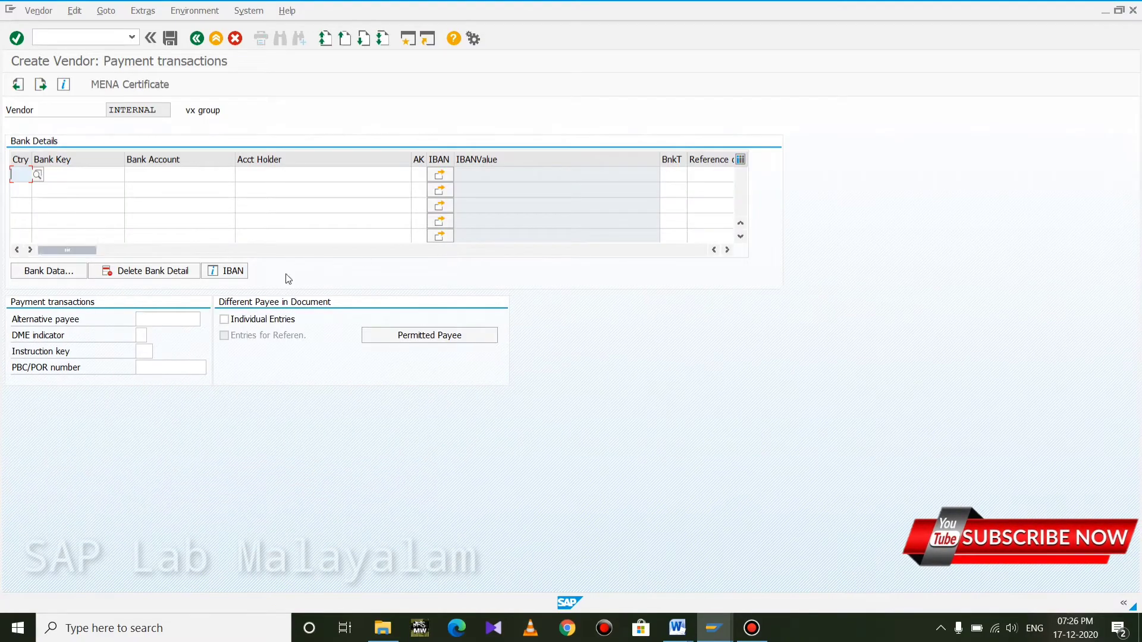
{"action": "key", "text": "Return"}
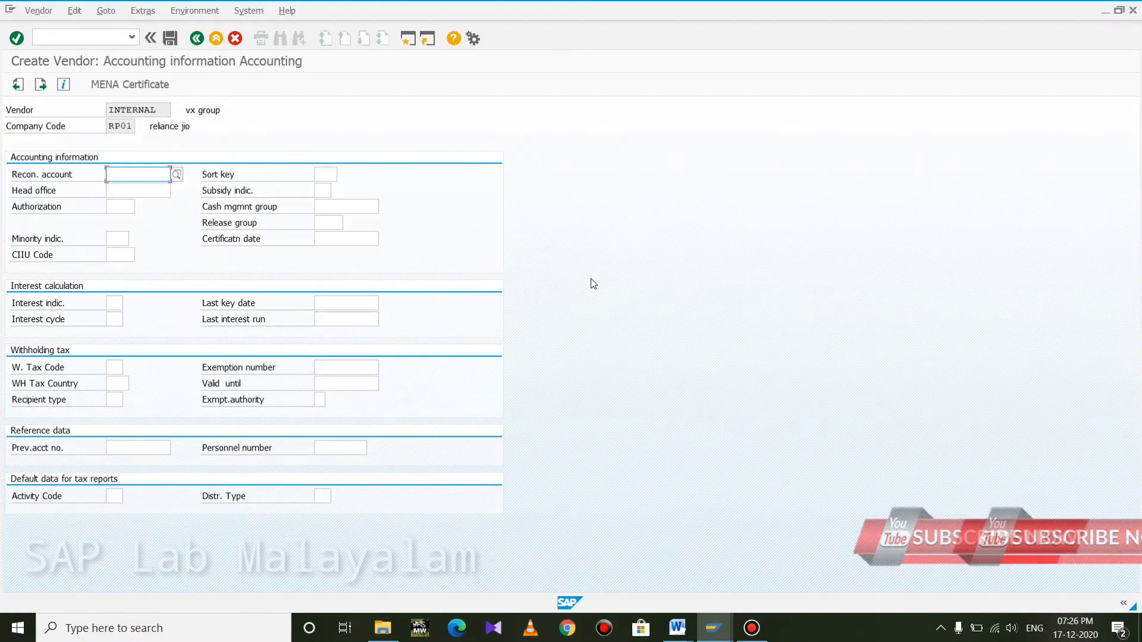
Step: Assign reconciliation account 201 (accounts payable) and sort key 012 to vx group
{"action": "left_click", "coordinate": [178, 174]}
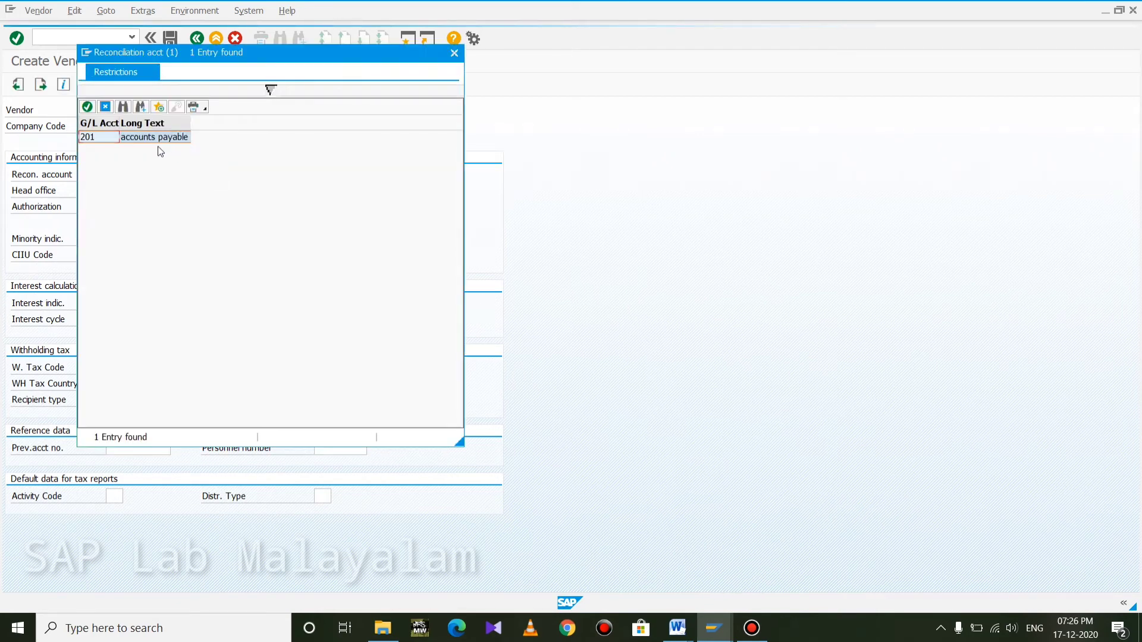
{"action": "double_click", "coordinate": [151, 138]}
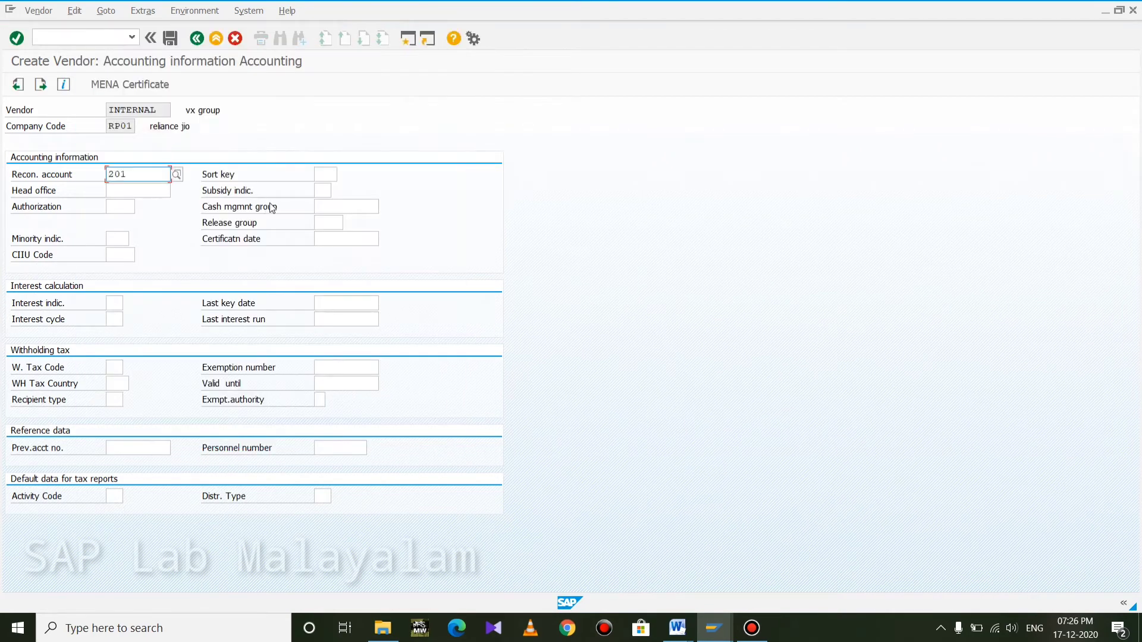
{"action": "left_click", "coordinate": [324, 173]}
{"action": "type", "text": "012"}
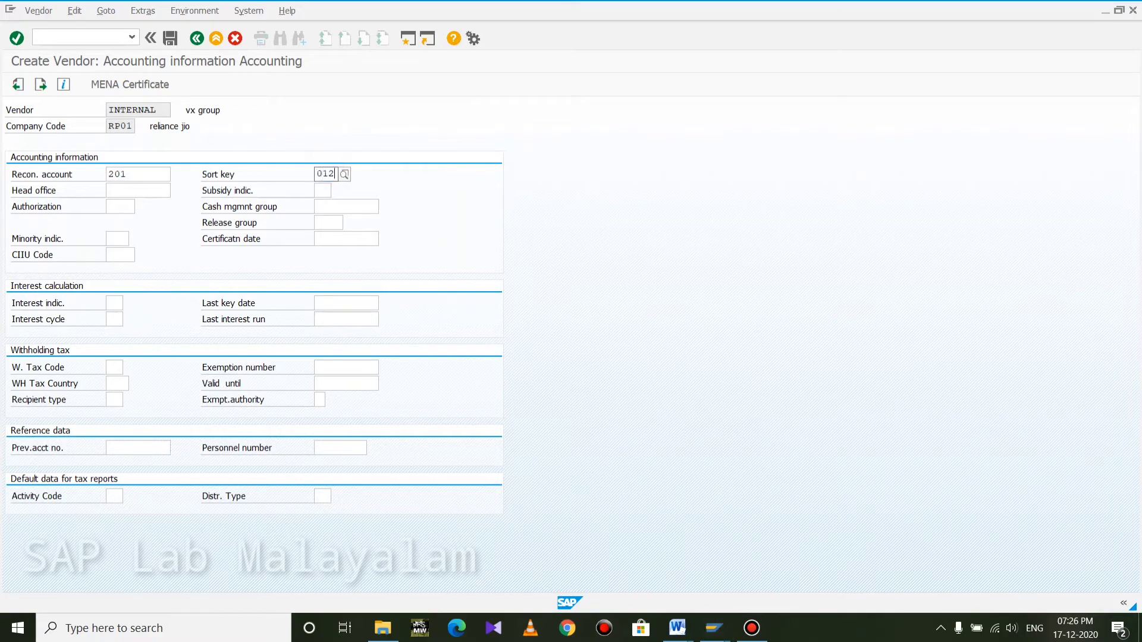
{"action": "key", "text": "Return"}
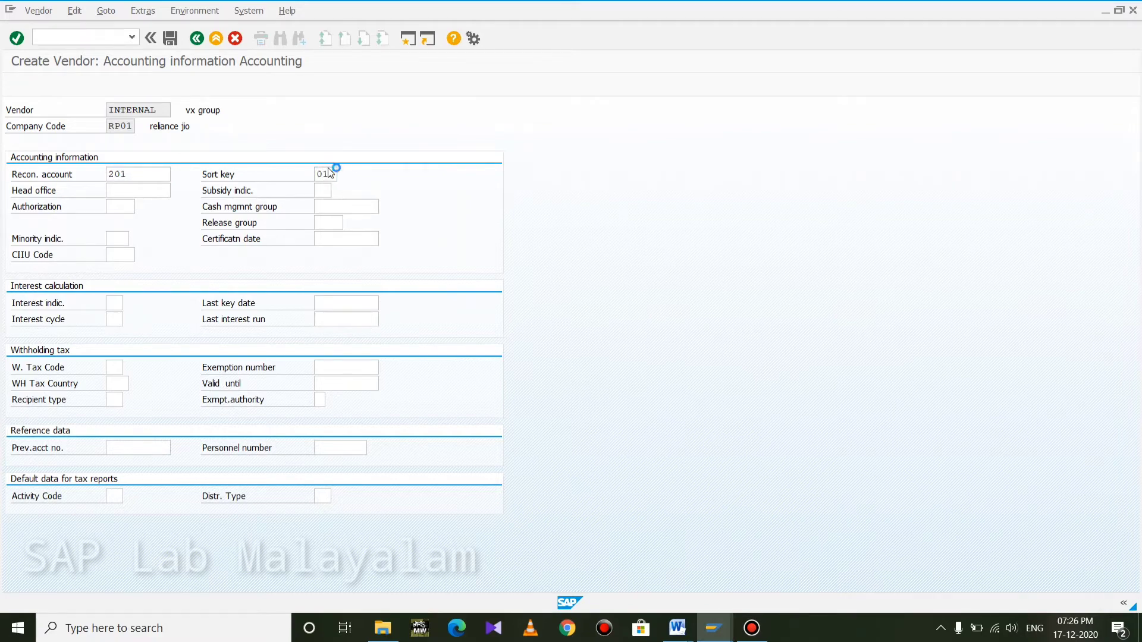
Step: Enter payment terms 0001 in the accounting payment transactions of vx group and save the vendor
{"action": "key", "text": "Return"}
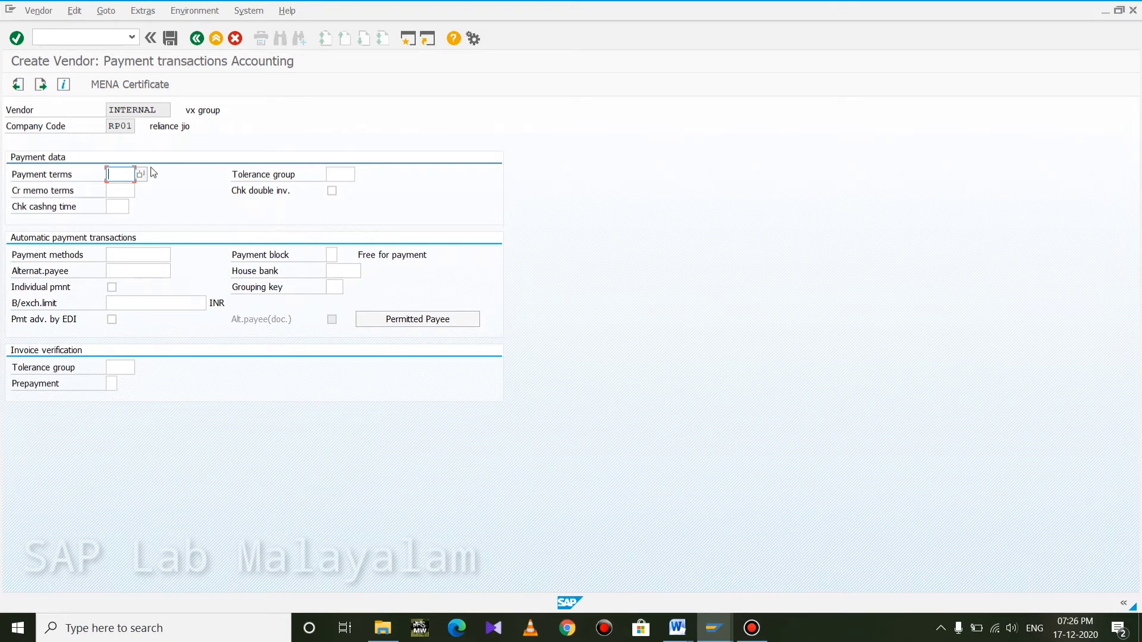
{"action": "type", "text": "0001"}
{"action": "left_click", "coordinate": [171, 39]}
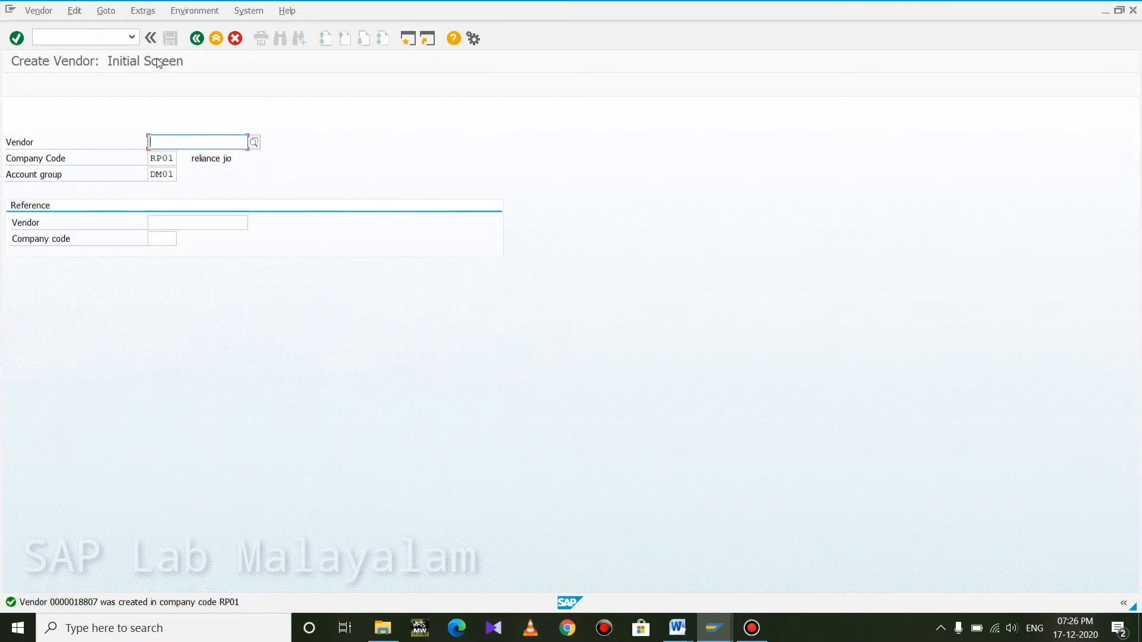
Step: Set the account group for the next vendor in company code RP01 to FR01 (foreign vendor)
{"action": "double_click", "coordinate": [152, 176]}
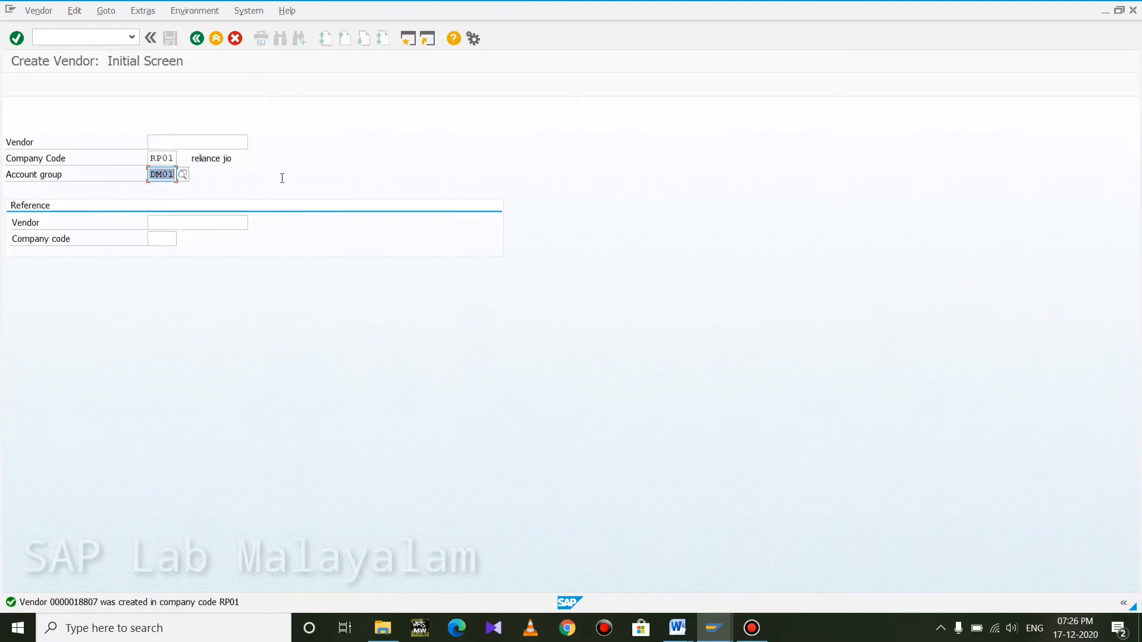
{"action": "type", "text": "f"}
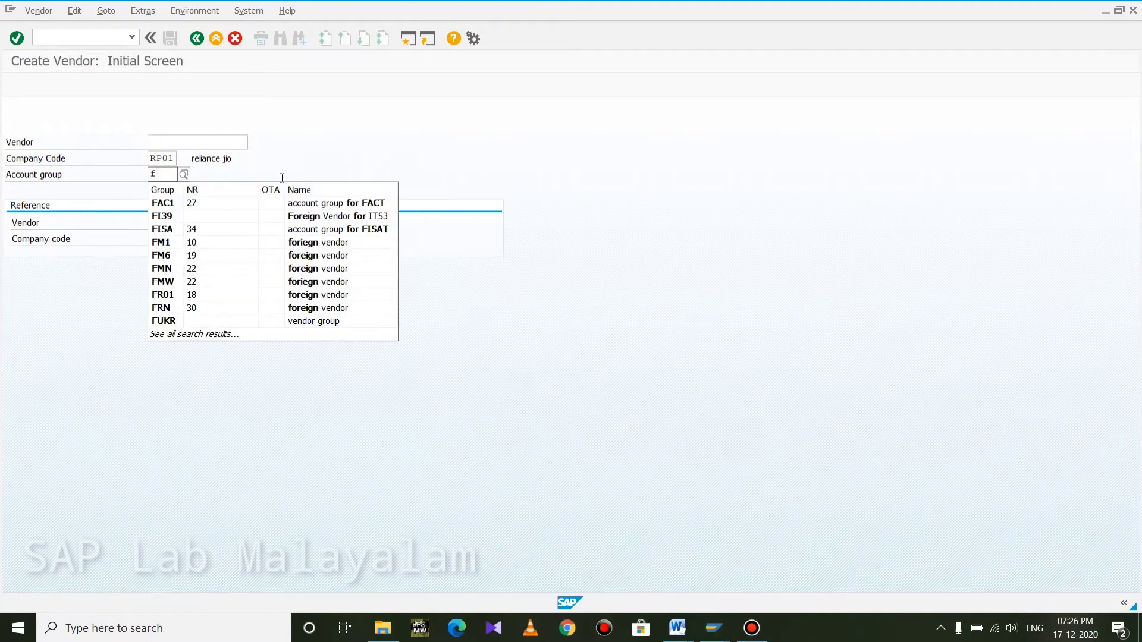
{"action": "type", "text": "r01"}
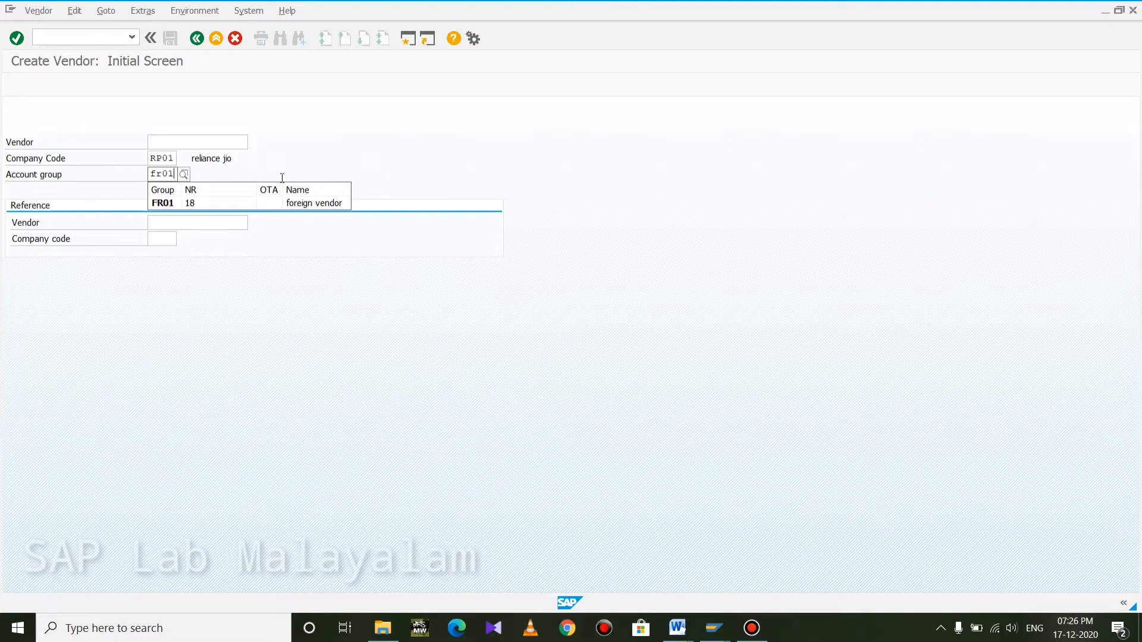
Step: Start the FR01 vendor with the title Company and enter blue diamond pvt ltd as its name
{"action": "key", "text": "Return"}
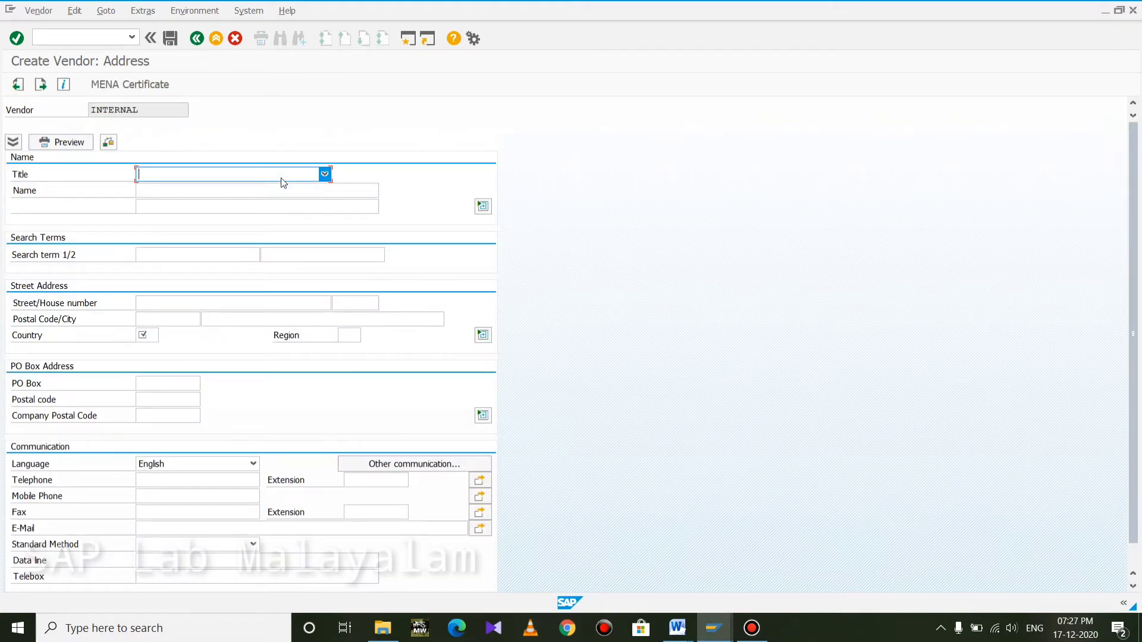
{"action": "key", "text": "c"}
{"action": "key", "text": "Tab"}
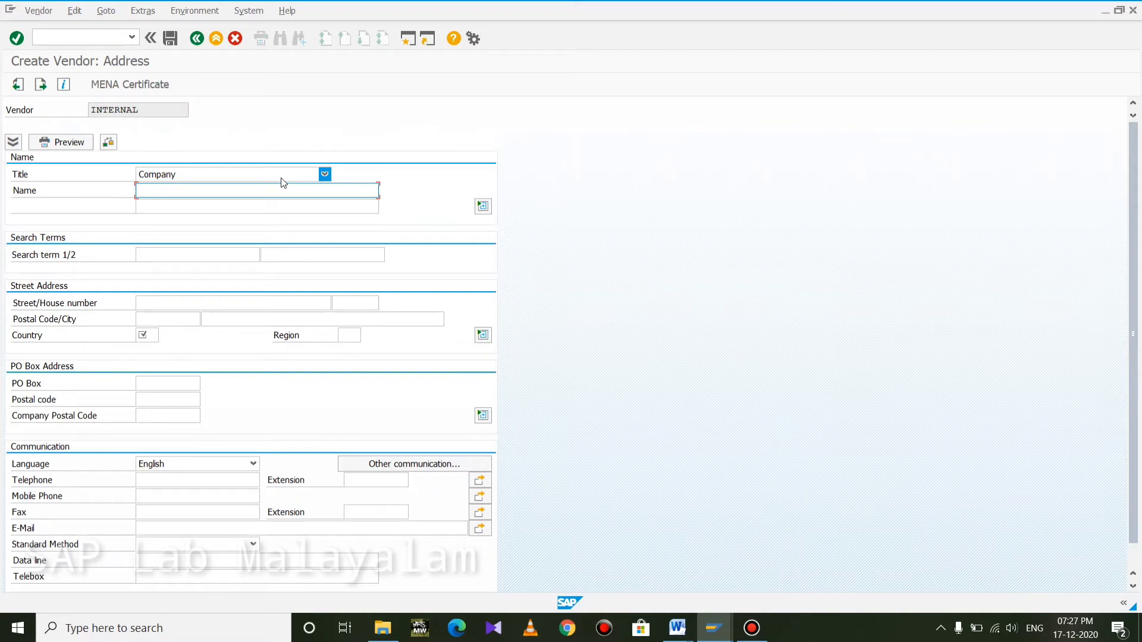
{"action": "type", "text": "b"}
{"action": "type", "text": "luw"}
{"action": "key", "text": "BackSpace"}
{"action": "key", "text": "BackSpace"}
{"action": "type", "text": "w"}
{"action": "type", "text": "e diam"}
{"action": "type", "text": "ond"}
{"action": "type", "text": " pv "}
{"action": "type", "text": " ltd"}
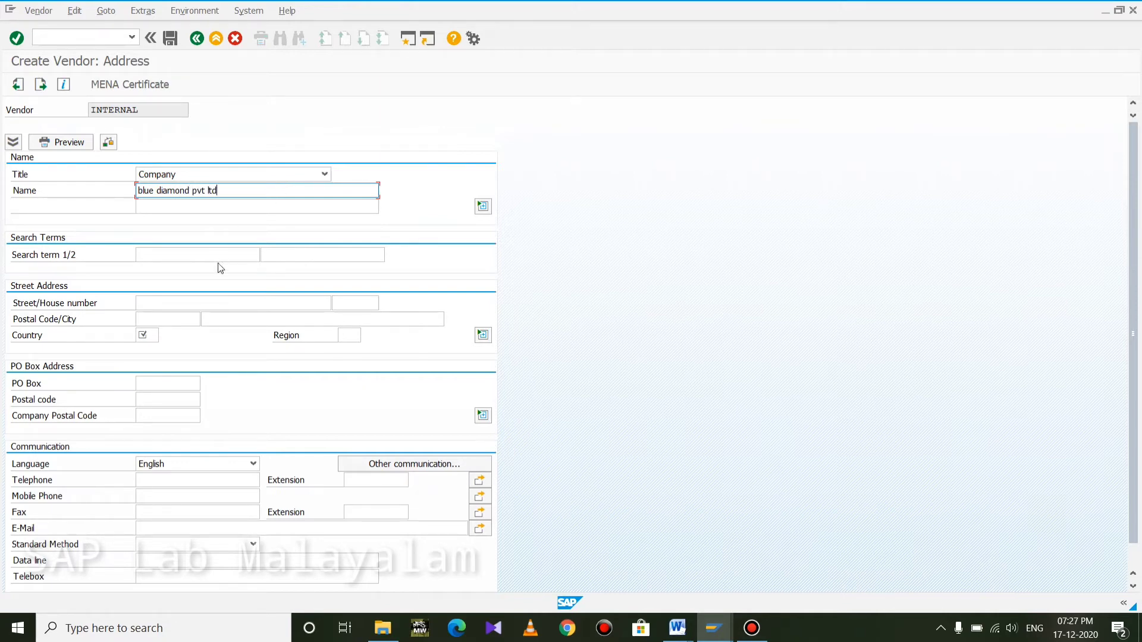
Step: Set blue diamond pvt ltd's country to IN and region to 11, and continue without further entries to the accounting information
{"action": "left_click", "coordinate": [155, 334]}
{"action": "type", "text": "in"}
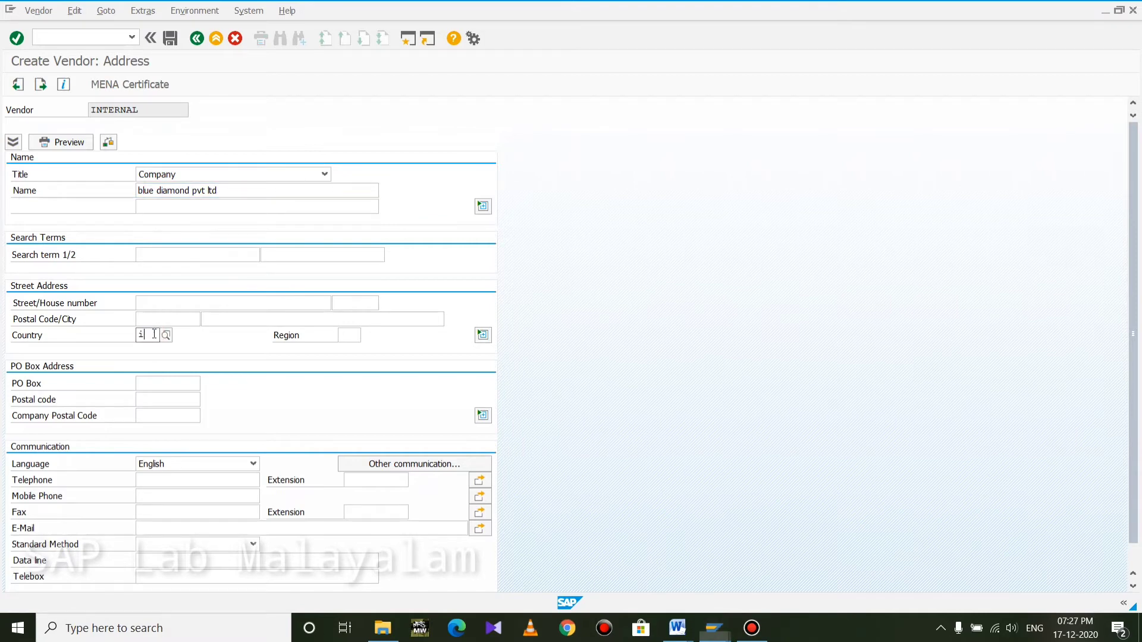
{"action": "key", "text": "Tab"}
{"action": "type", "text": "11"}
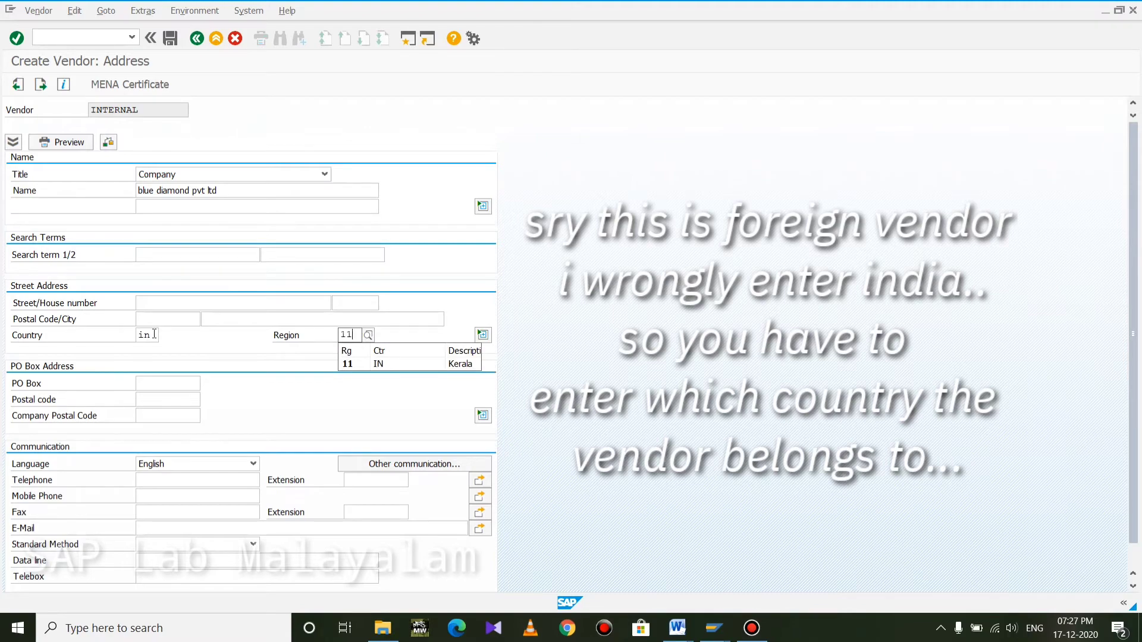
{"action": "key", "text": "Return"}
{"action": "key", "text": "Return"}
{"action": "key", "text": "Return"}
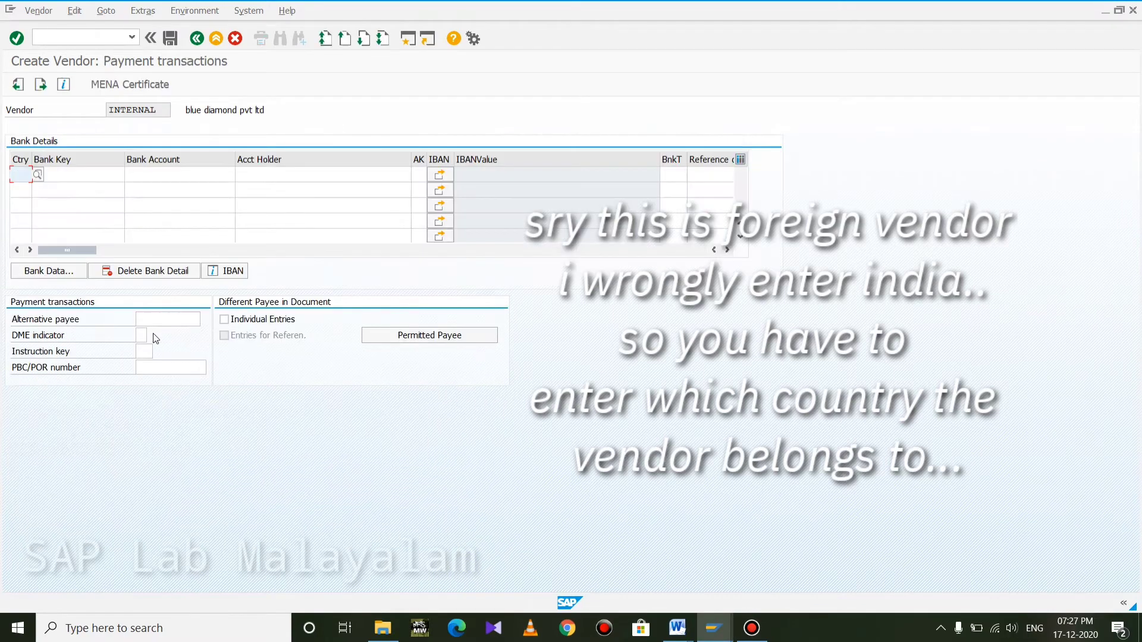
{"action": "key", "text": "Return"}
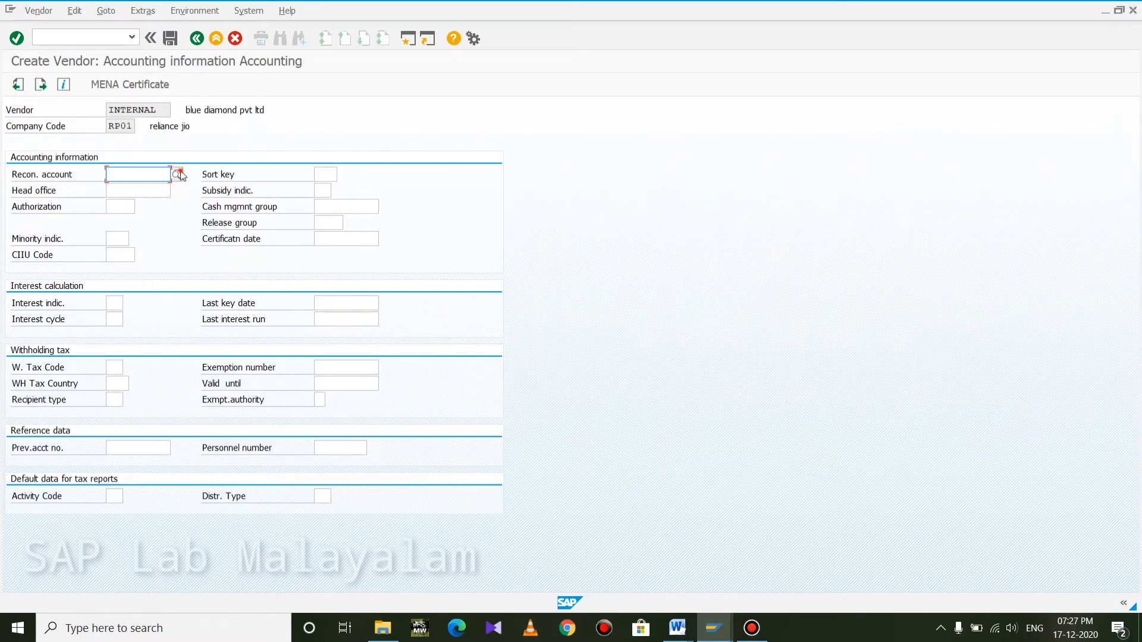
Step: Assign reconciliation account 201 (accounts payable) and sort key 012 to blue diamond pvt ltd
{"action": "left_click", "coordinate": [178, 174]}
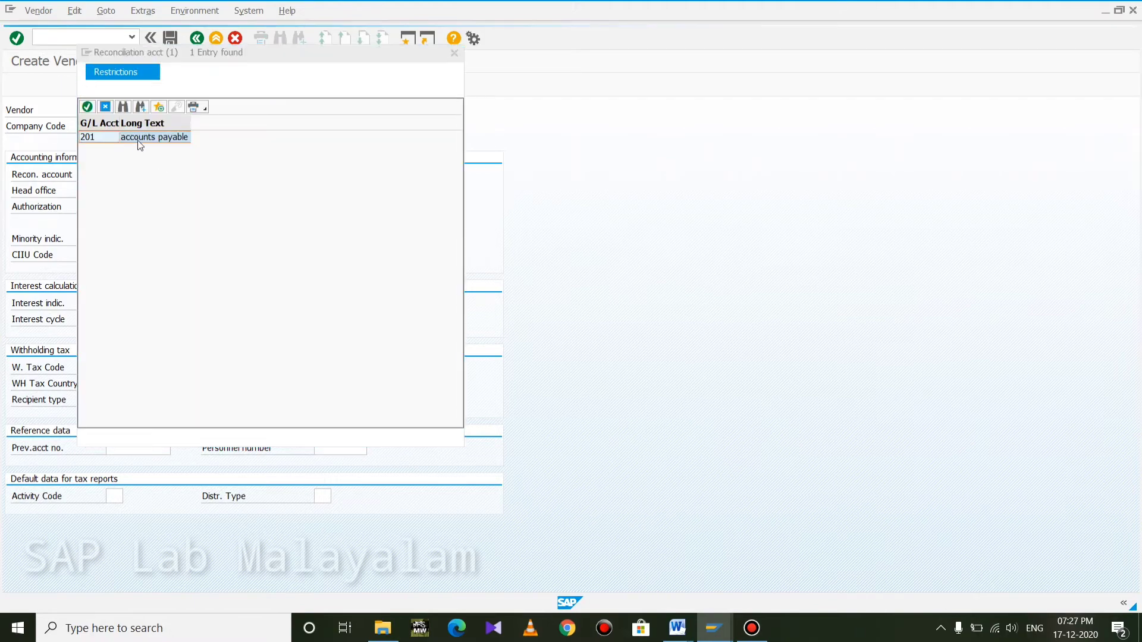
{"action": "double_click", "coordinate": [138, 141]}
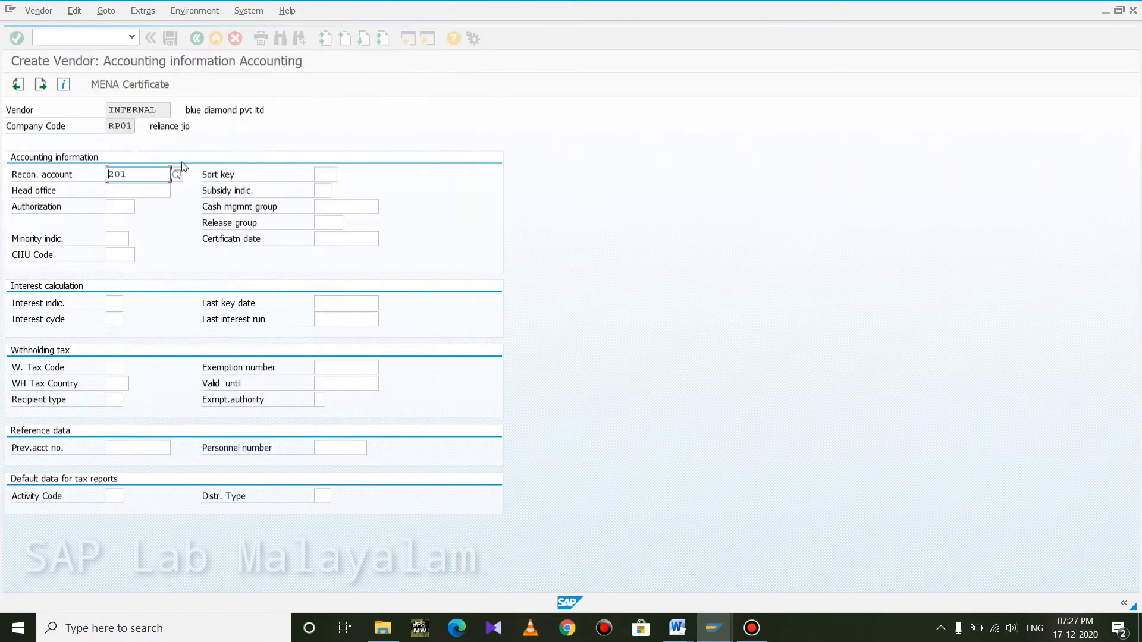
{"action": "left_click", "coordinate": [327, 172]}
{"action": "type", "text": "012"}
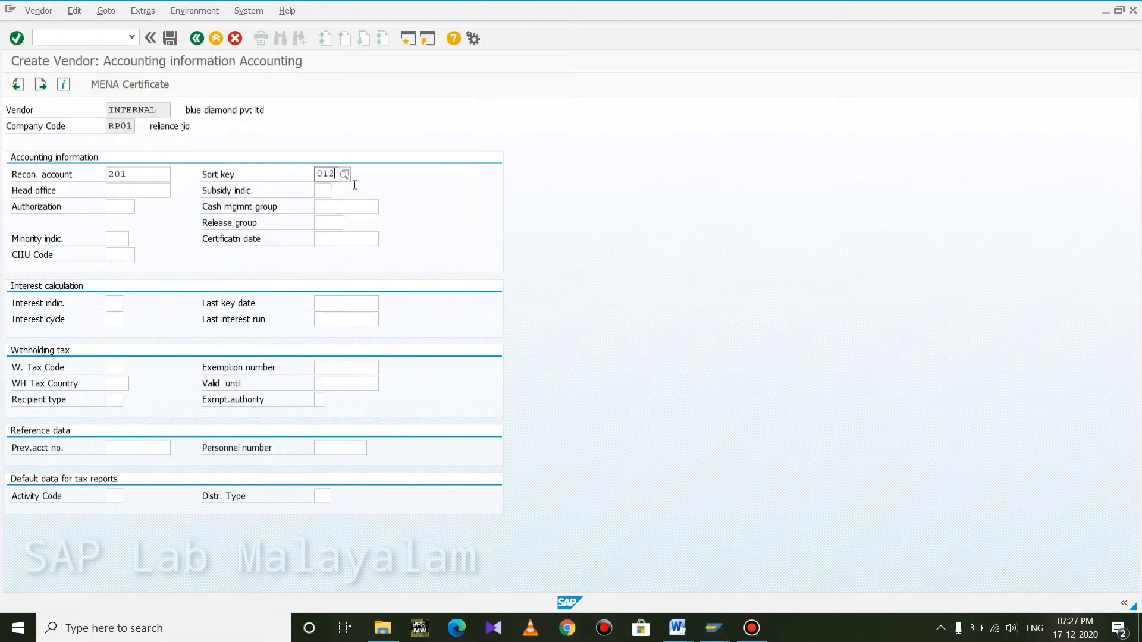
Step: Look up the cash management group options, examining the A2 foreign payments entry, without assigning one
{"action": "left_click", "coordinate": [394, 207]}
{"action": "left_click", "coordinate": [374, 207]}
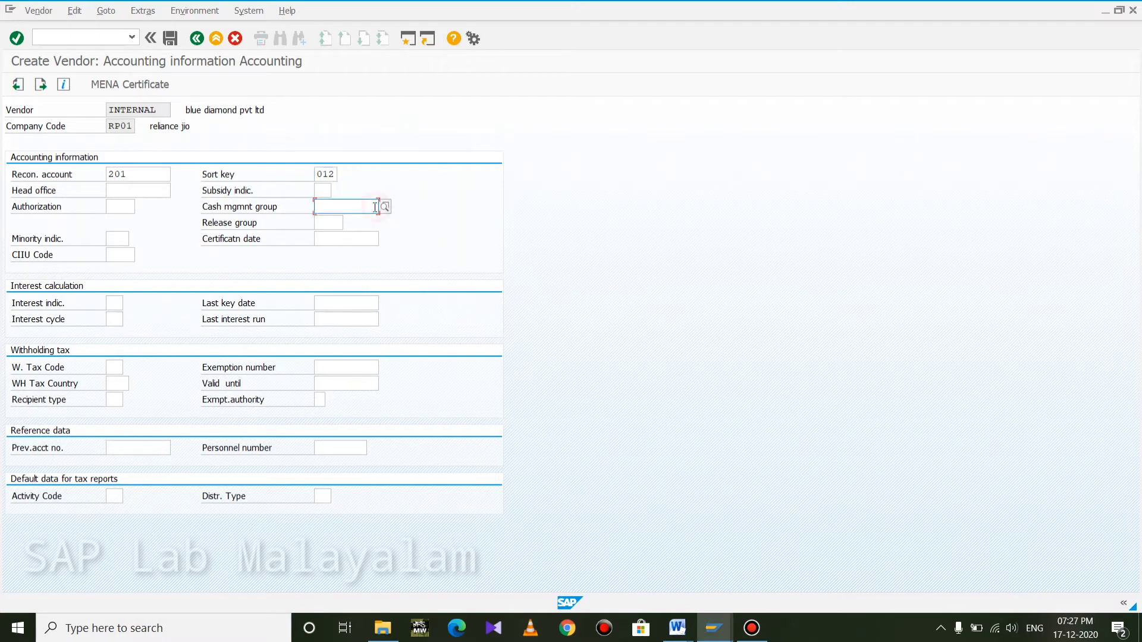
{"action": "left_click", "coordinate": [385, 207]}
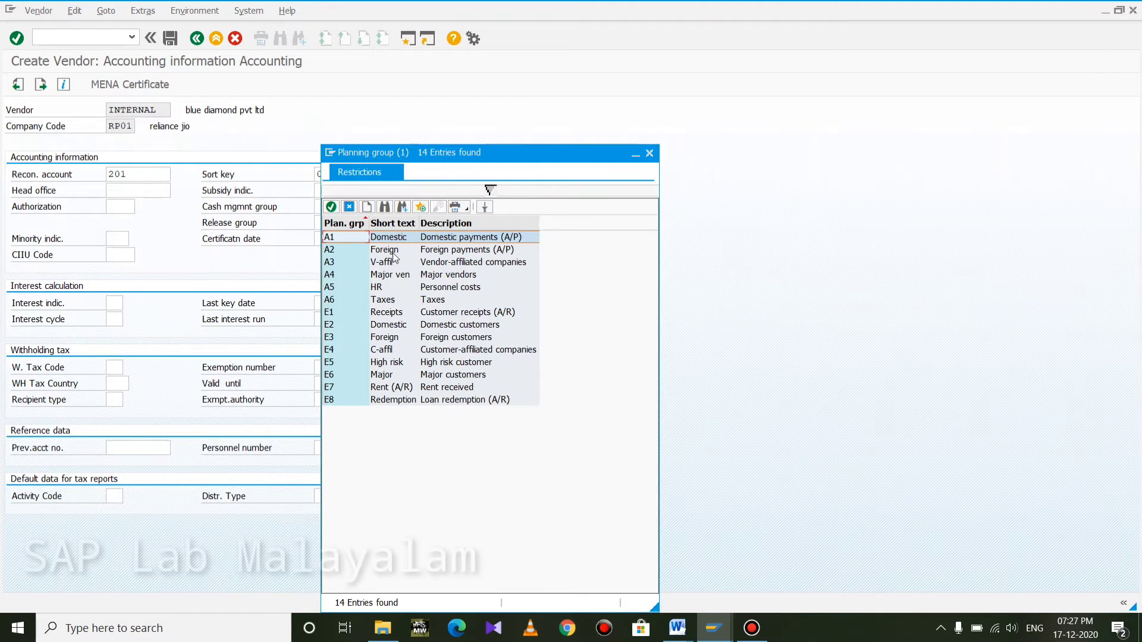
{"action": "left_click", "coordinate": [393, 251]}
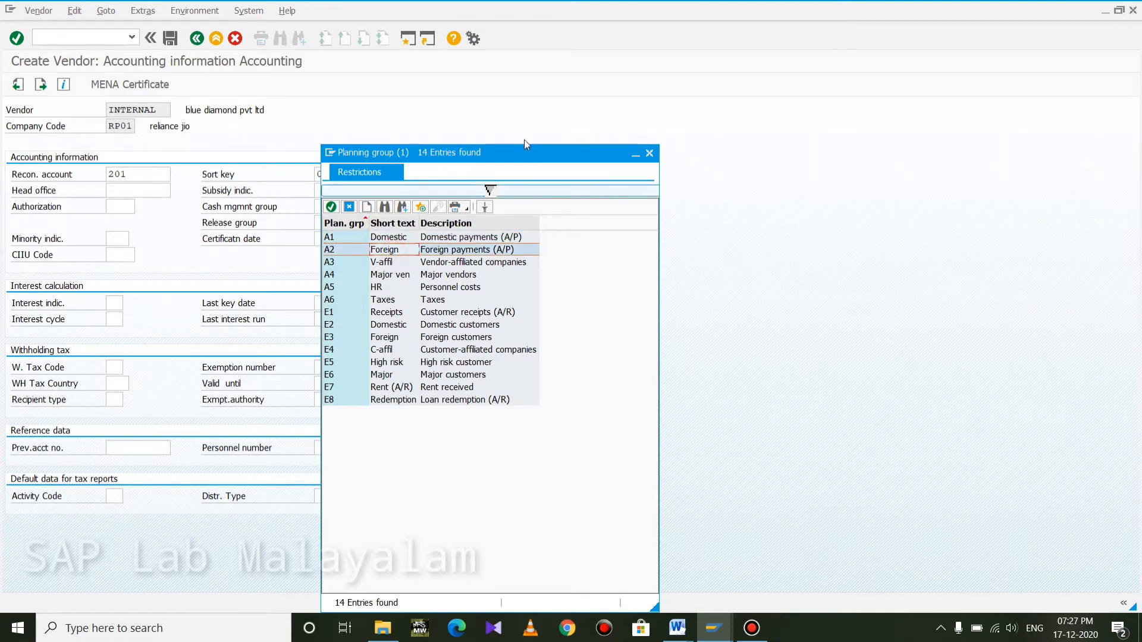
{"action": "left_click", "coordinate": [654, 156]}
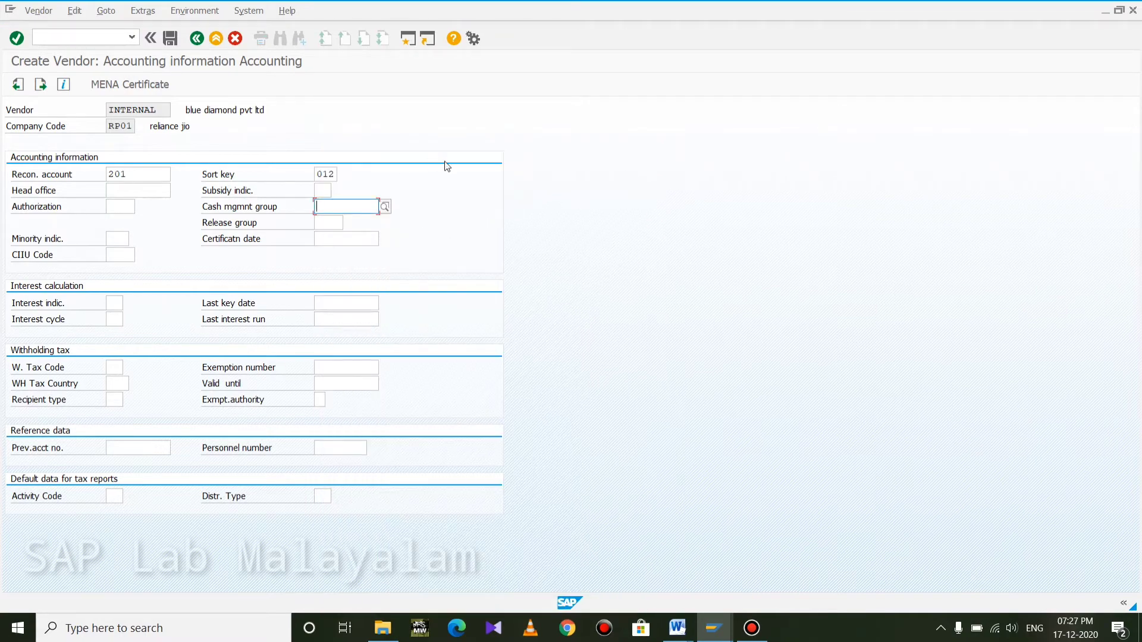
Step: Enter payment terms 0001 in the accounting payment transactions of blue diamond pvt ltd and save the vendor
{"action": "key", "text": "Return"}
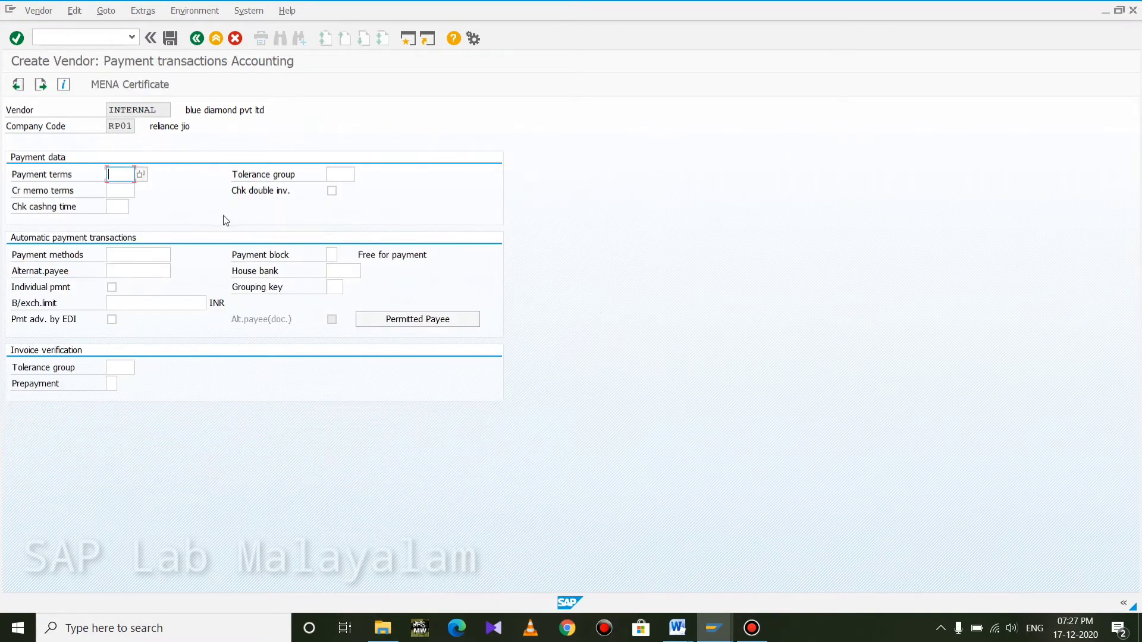
{"action": "type", "text": "0001"}
{"action": "left_click", "coordinate": [165, 44]}
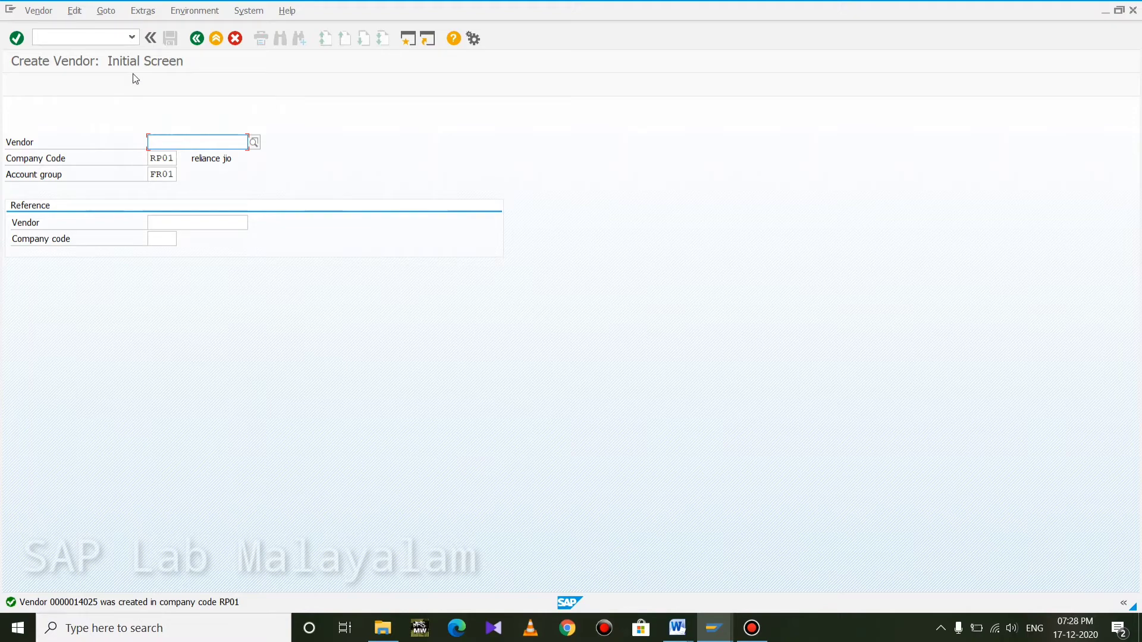
Step: Start another FR01 vendor in company code RP01 with the title Company and the name moonight group
{"action": "key", "text": "Return"}
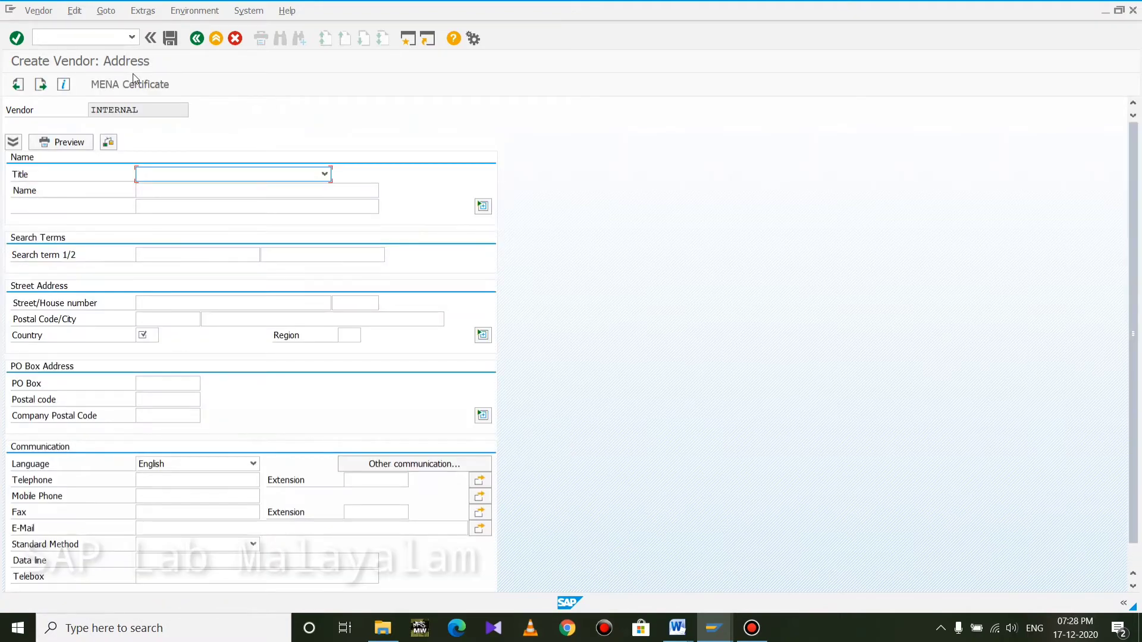
{"action": "key", "text": "Down"}
{"action": "key", "text": "Tab"}
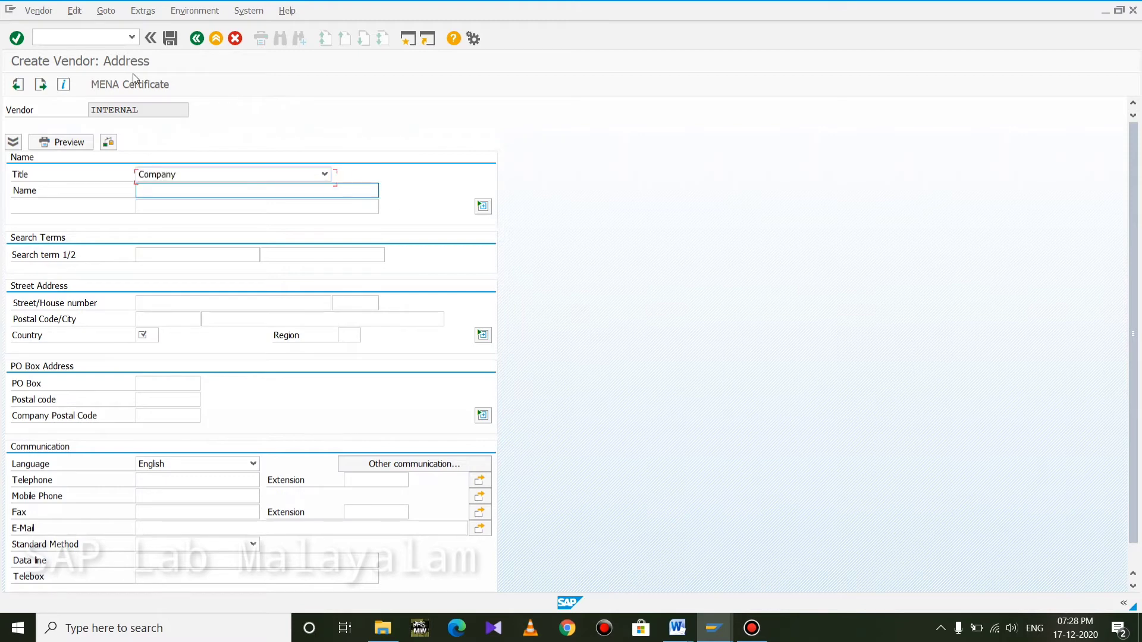
{"action": "type", "text": "moonight group"}
{"action": "key", "text": "Tab"}
{"action": "key", "text": "Tab"}
{"action": "key", "text": "Tab"}
{"action": "key", "text": "Tab"}
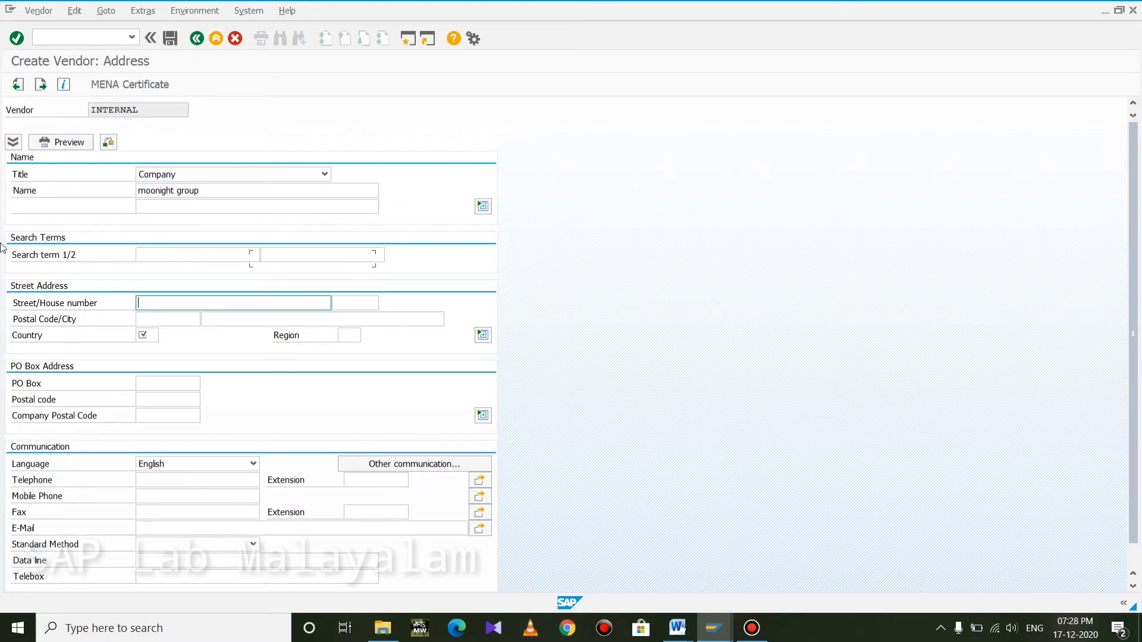
Step: Set moonight group's country to IN and region to 11, and continue without further entries to the accounting information
{"action": "left_click", "coordinate": [145, 333]}
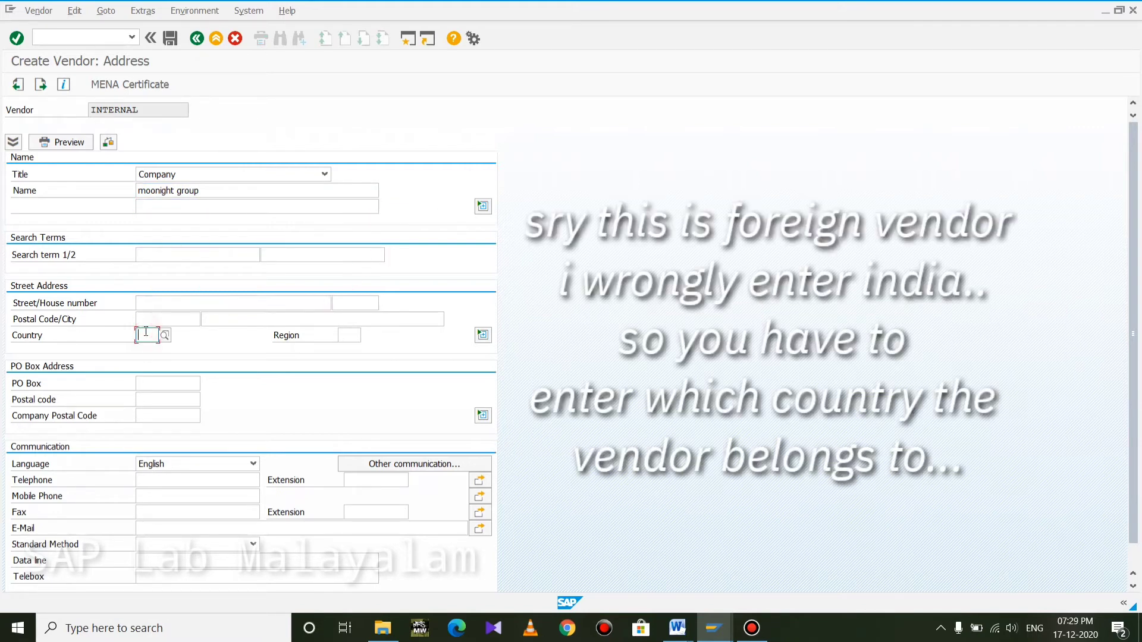
{"action": "type", "text": "in"}
{"action": "key", "text": "Tab"}
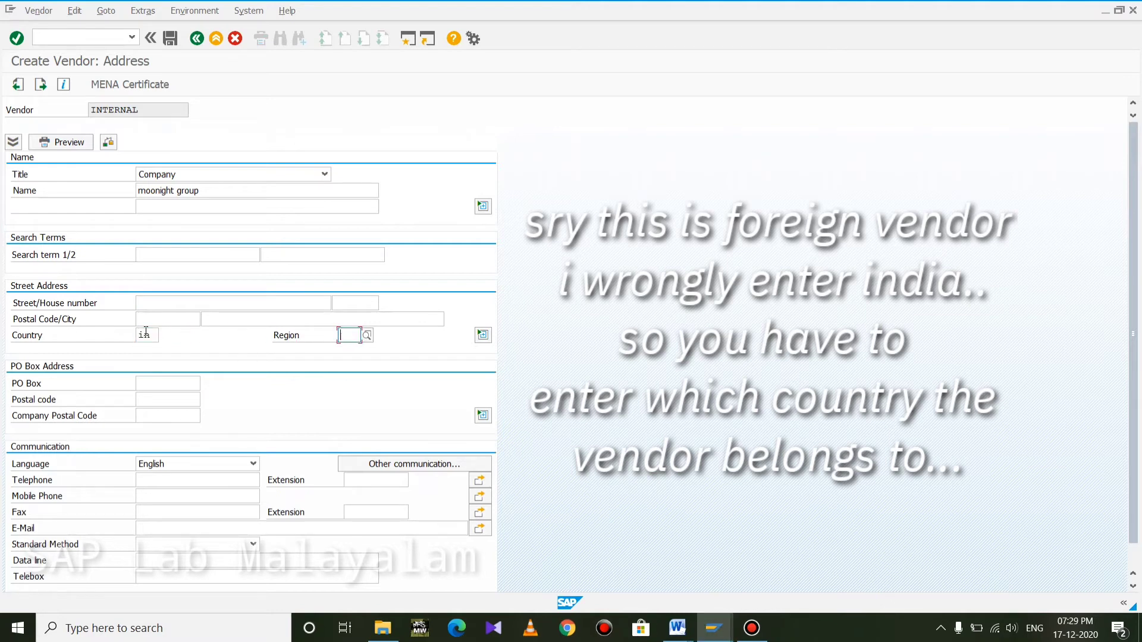
{"action": "type", "text": "11"}
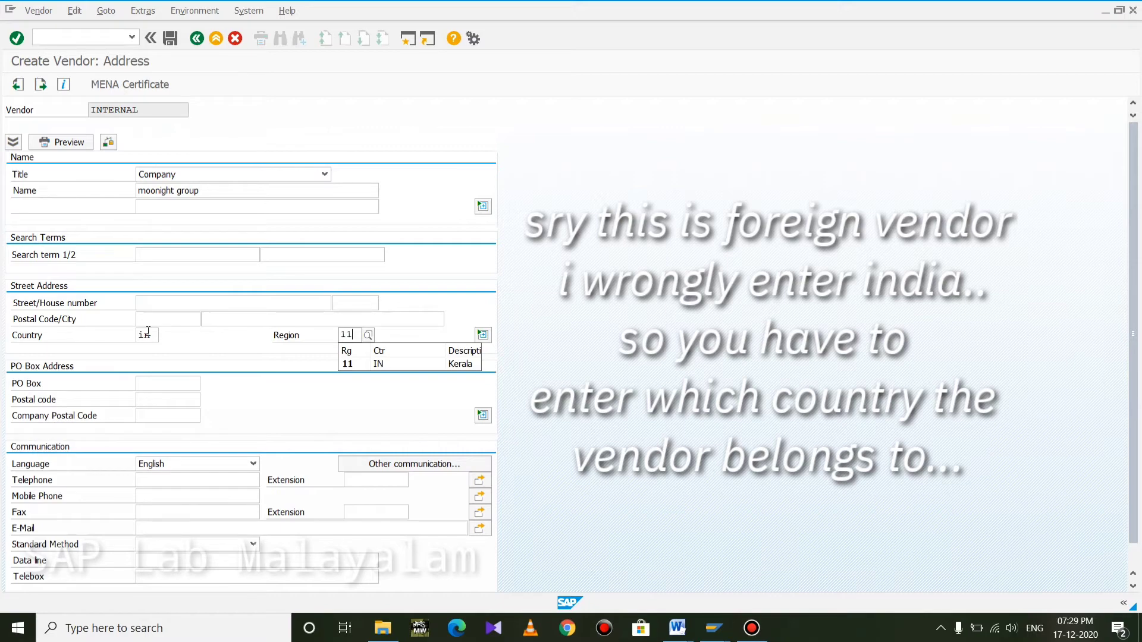
{"action": "key", "text": "Return"}
{"action": "key", "text": "Return"}
{"action": "key", "text": "Return"}
{"action": "key", "text": "Return"}
{"action": "key", "text": "Return"}
{"action": "key", "text": "Return"}
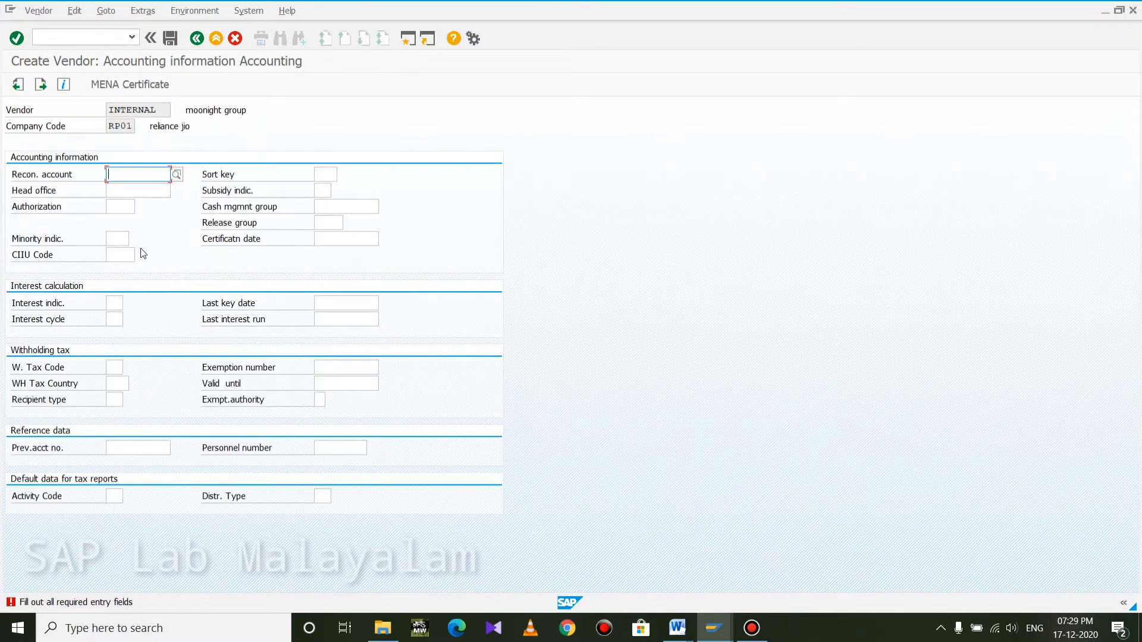
Step: Assign reconciliation account 201 (accounts payable) and sort key 012 to moonight group
{"action": "left_click", "coordinate": [177, 173]}
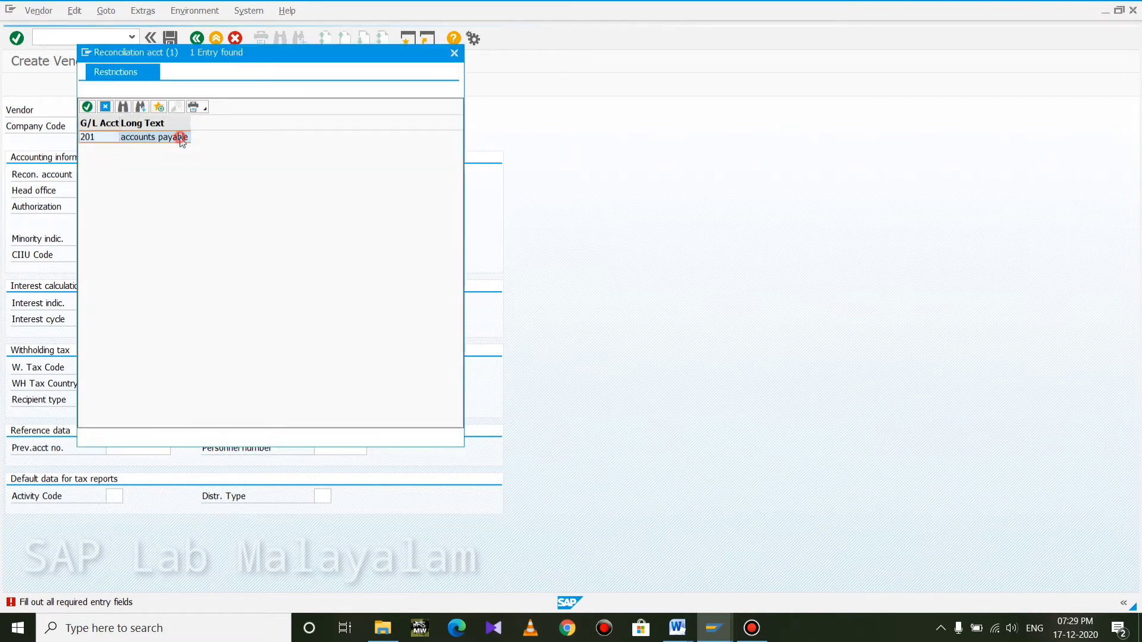
{"action": "double_click", "coordinate": [182, 138]}
{"action": "left_click", "coordinate": [326, 176]}
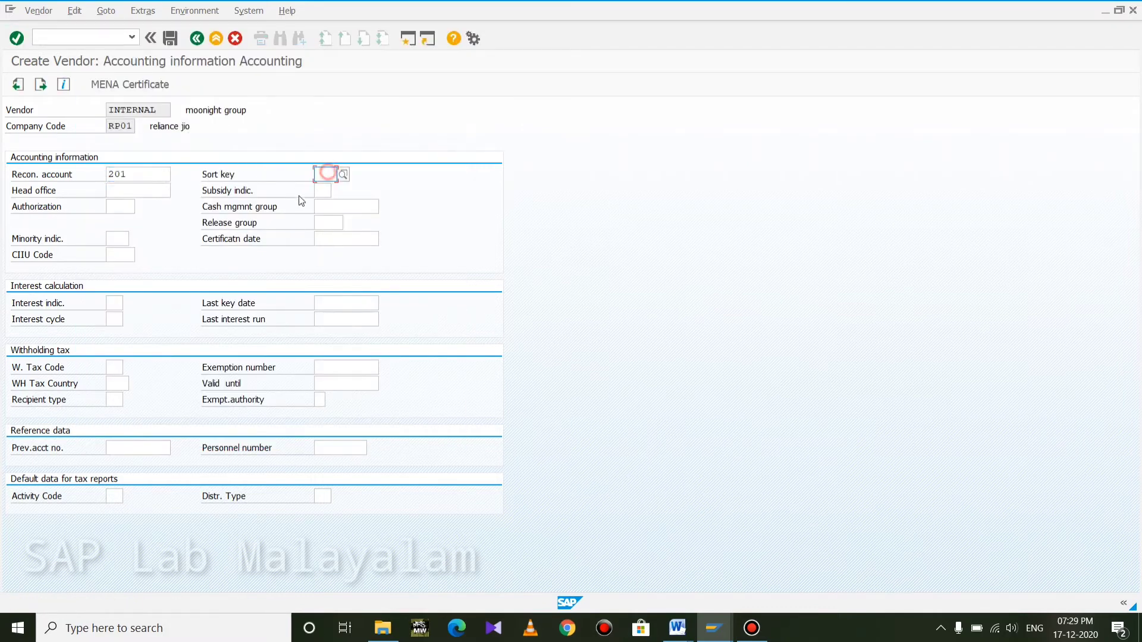
{"action": "type", "text": "012"}
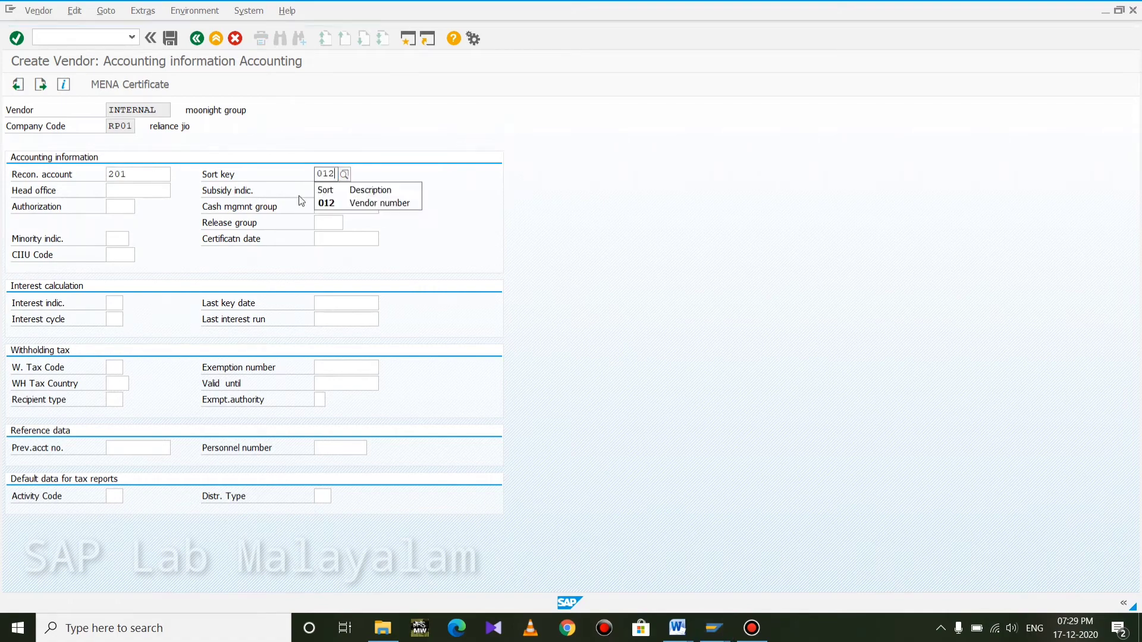
Step: Enter payment terms 0001 in the accounting payment transactions of moonight group and save the vendor
{"action": "key", "text": "Return"}
{"action": "key", "text": "Return"}
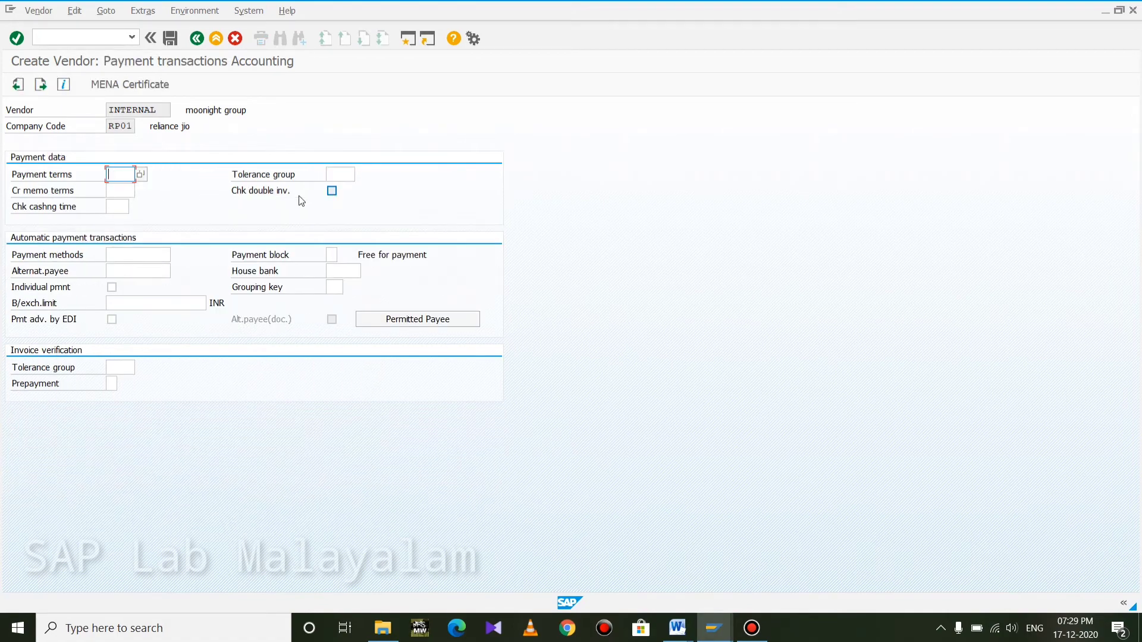
{"action": "type", "text": "0001"}
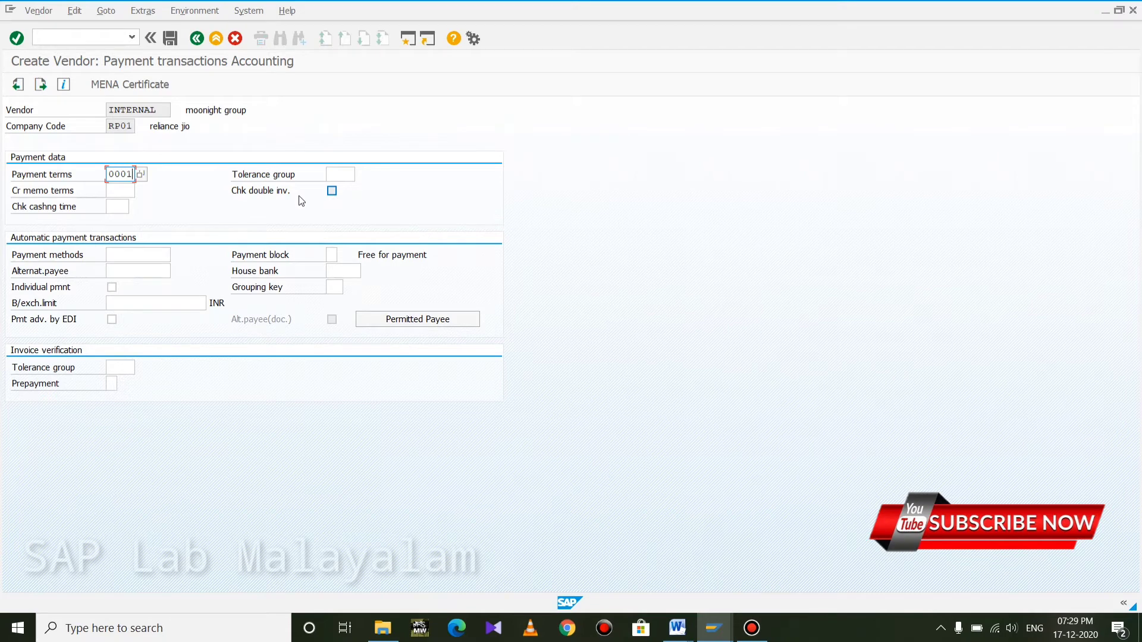
{"action": "key", "text": "ctrl+s"}
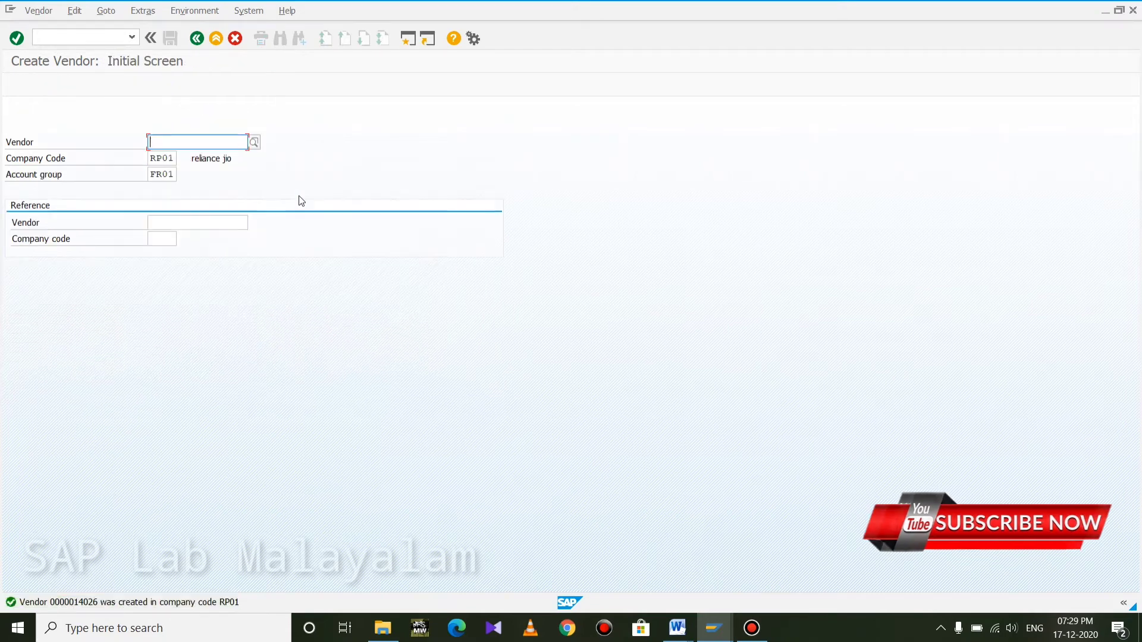
Step: Search for the vendors of company code RP01, review the list and close it
{"action": "left_click", "coordinate": [260, 145]}
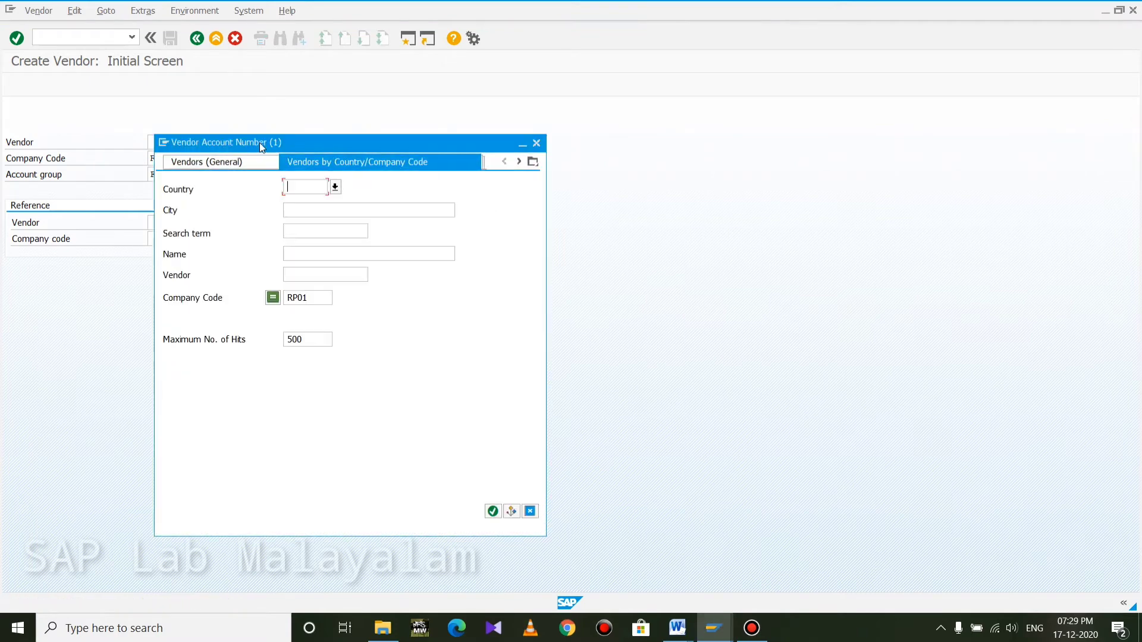
{"action": "key", "text": "Return"}
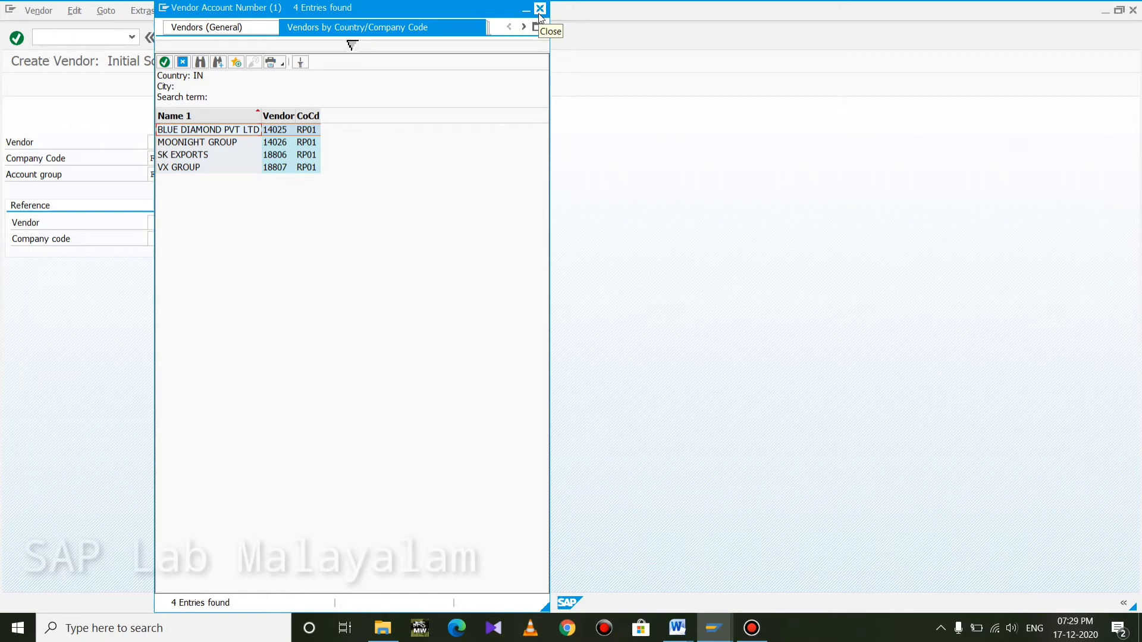
{"action": "left_click", "coordinate": [541, 9]}
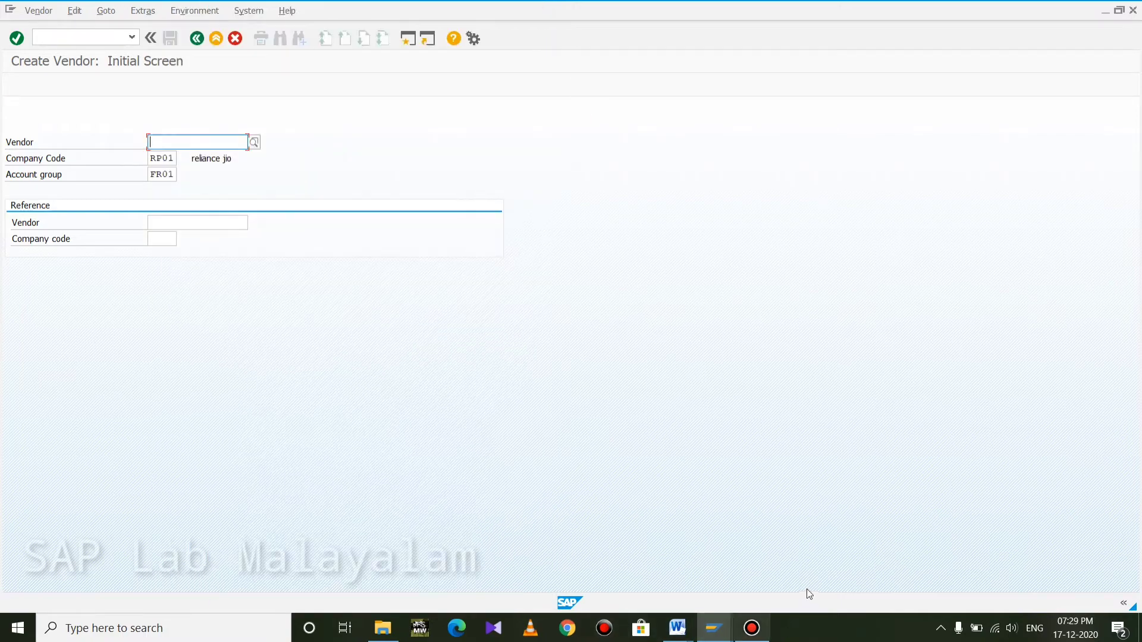
Step: Switch to the SAP FICO procedure document in Word and examine section 8, Vendor Invoice / Purchase
{"action": "mouse_move", "coordinate": [677, 628]}
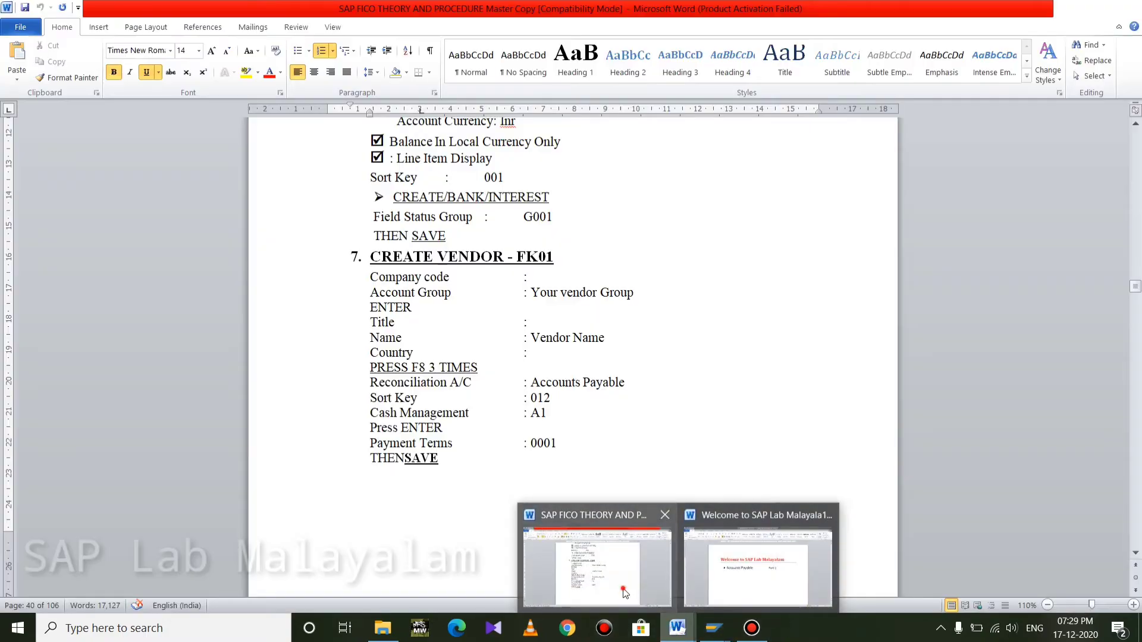
{"action": "left_click", "coordinate": [624, 593]}
{"action": "scroll", "coordinate": [477, 285], "scroll_direction": "down", "scroll_amount": 6}
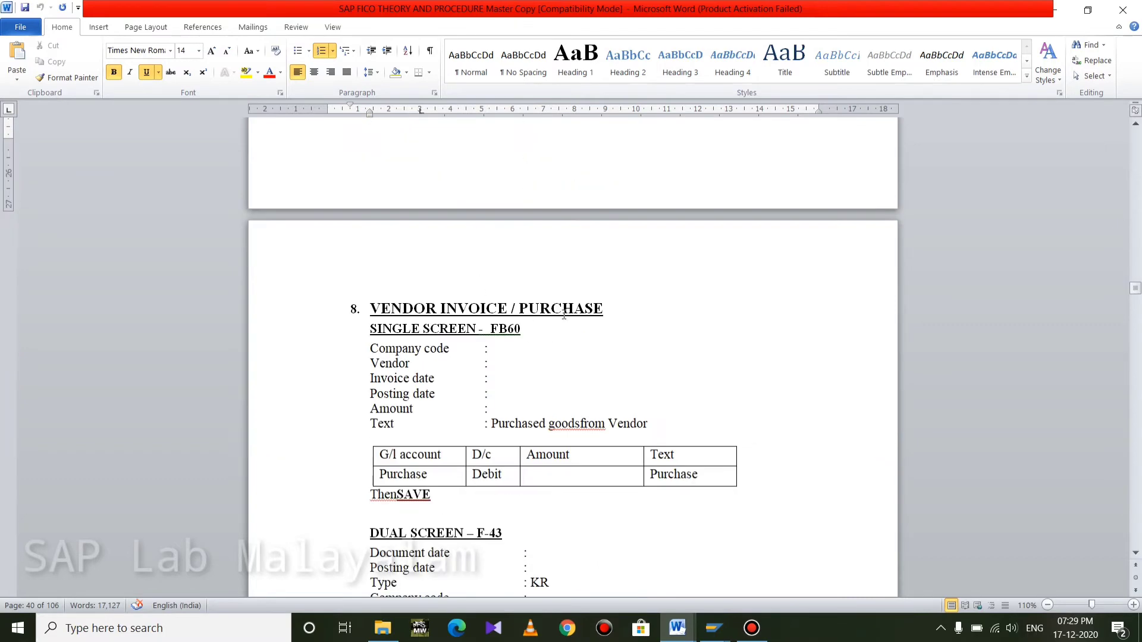
{"action": "scroll", "coordinate": [564, 315], "scroll_direction": "down", "scroll_amount": 3}
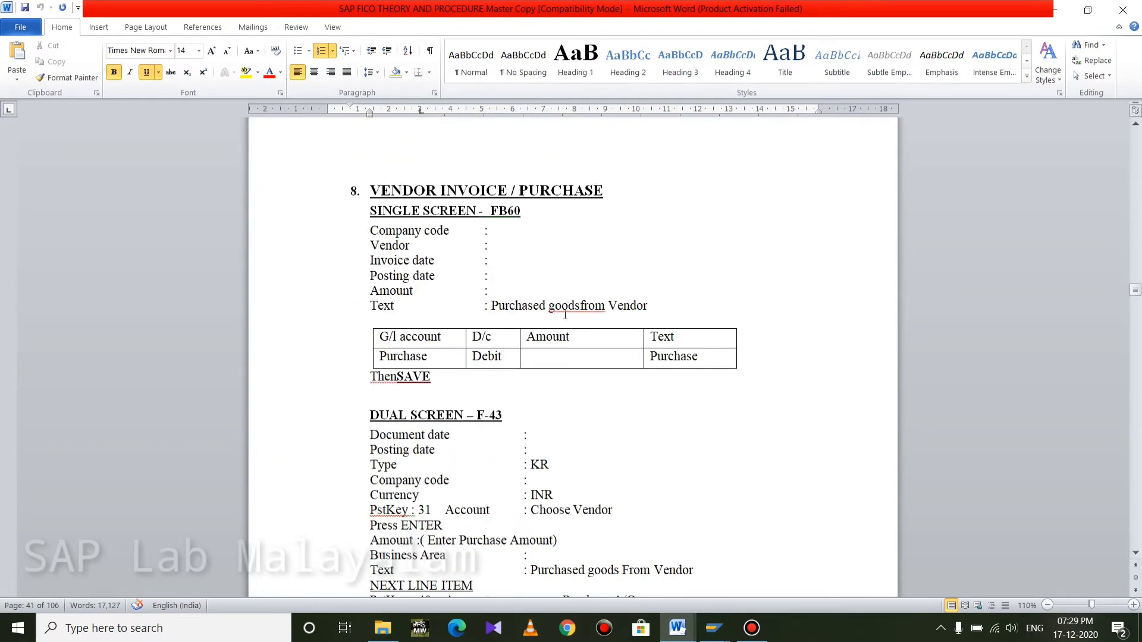
Step: Check the single-screen vendor invoice code in the procedure document, then switch to SAP and start transaction FB60
{"action": "scroll", "coordinate": [575, 296], "scroll_direction": "down", "scroll_amount": 2}
{"action": "scroll", "coordinate": [578, 281], "scroll_direction": "up", "scroll_amount": 1}
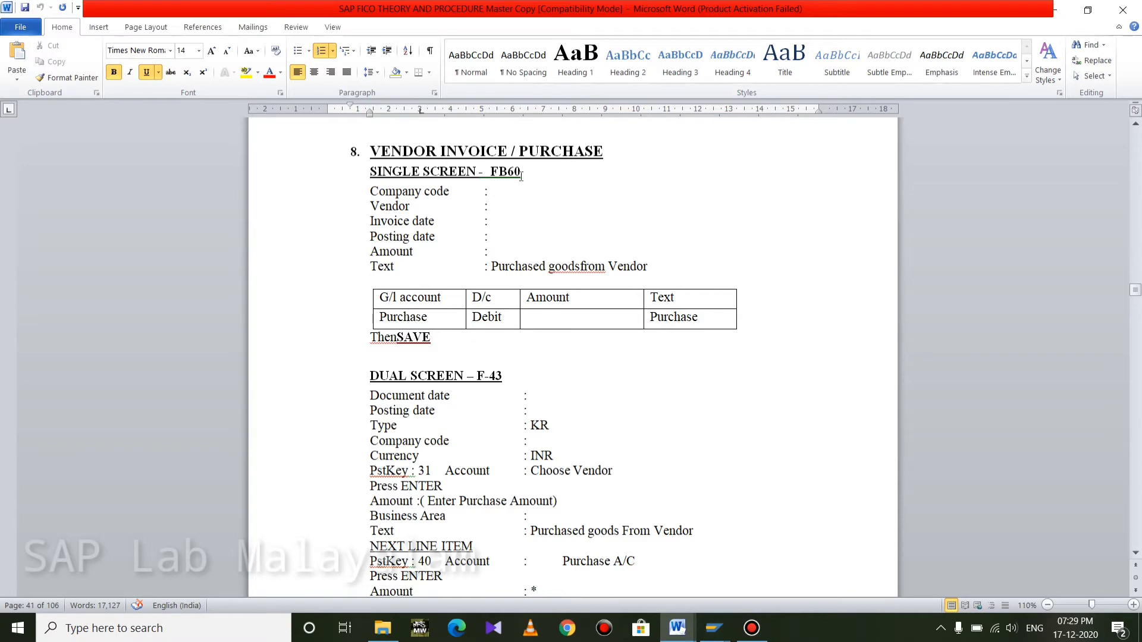
{"action": "left_click_drag", "start_coordinate": [535, 178], "coordinate": [485, 172]}
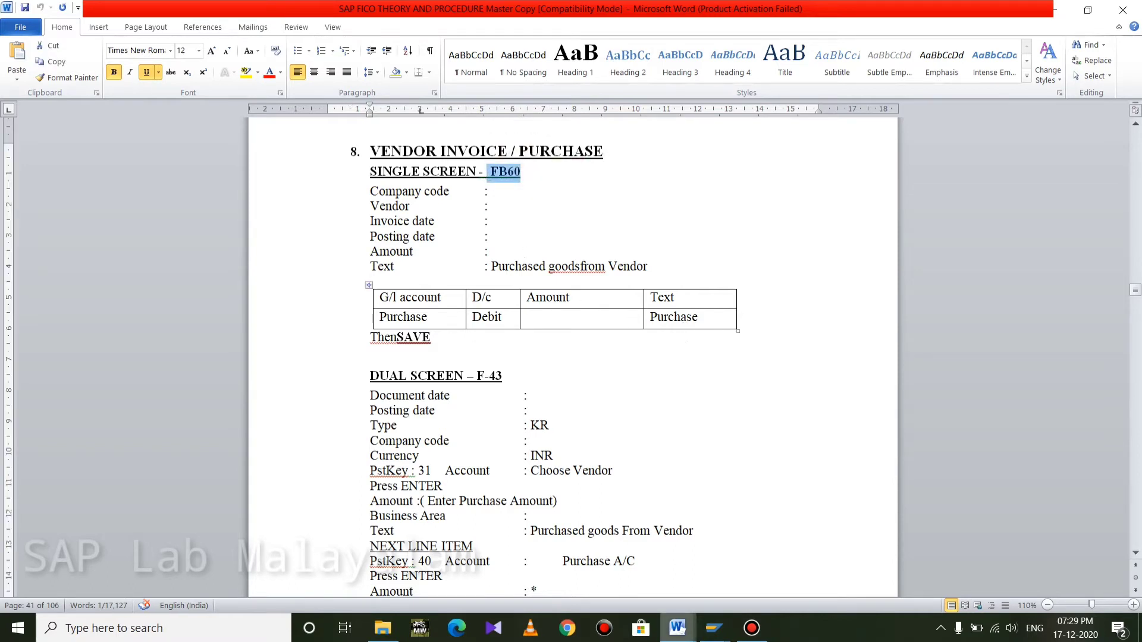
{"action": "left_click", "coordinate": [714, 628]}
{"action": "left_click", "coordinate": [761, 565]}
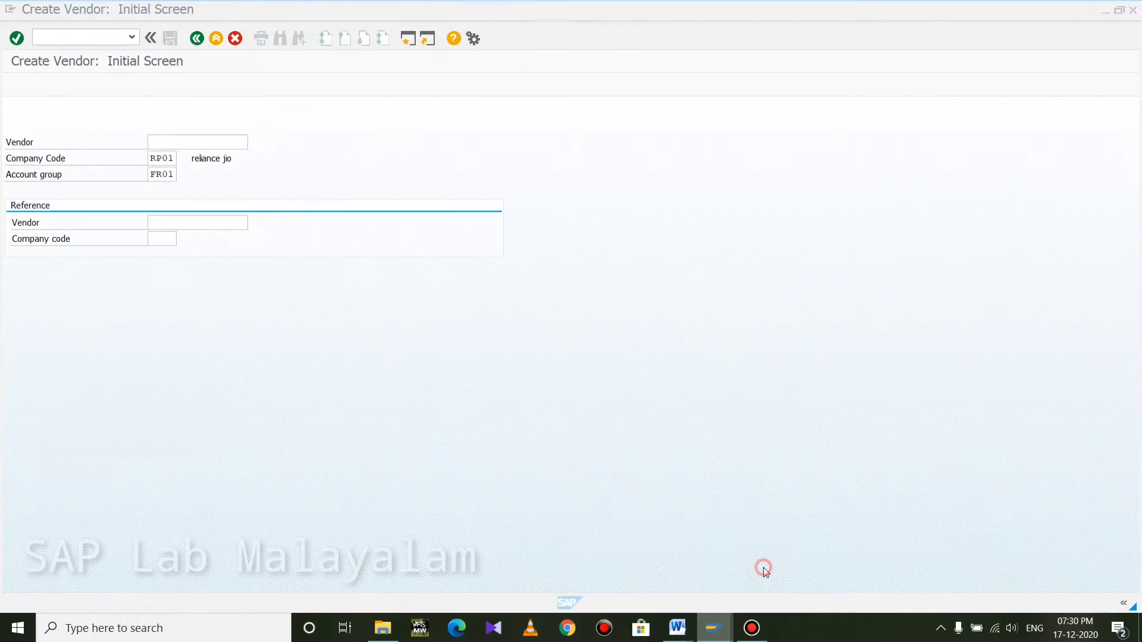
{"action": "left_click", "coordinate": [60, 34]}
{"action": "type", "text": "/n"}
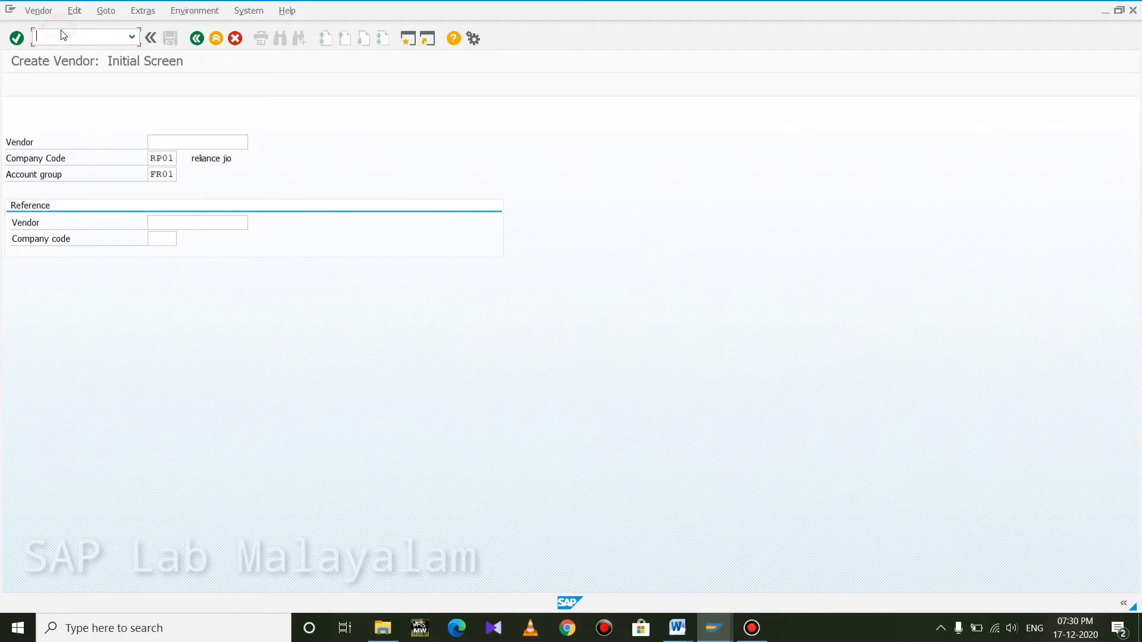
{"action": "key", "text": "Return"}
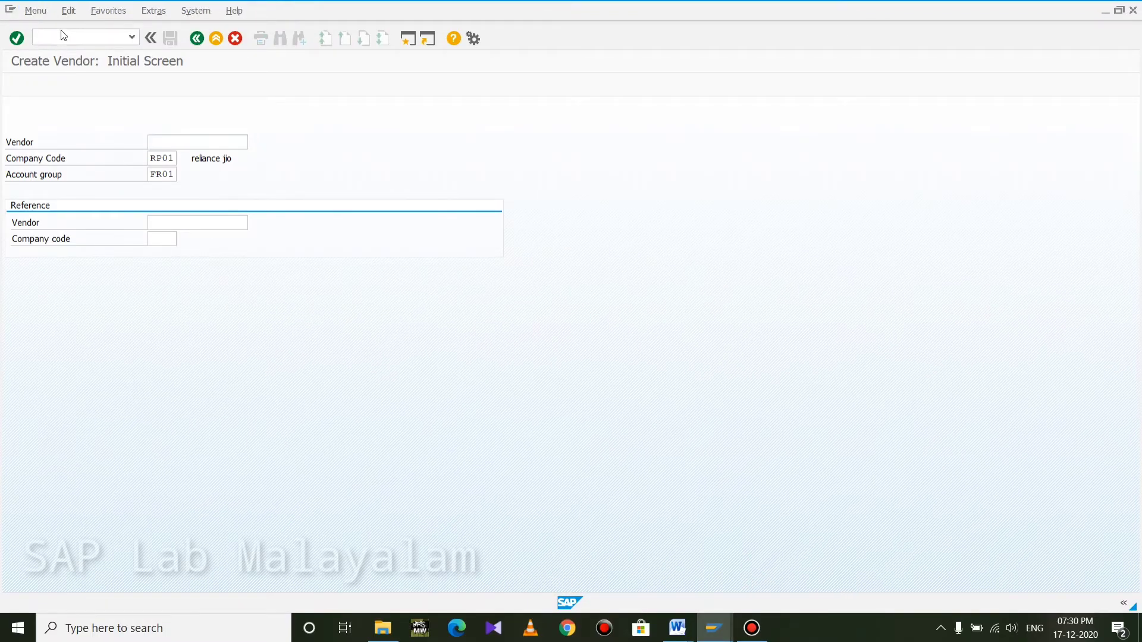
{"action": "type", "text": "f"}
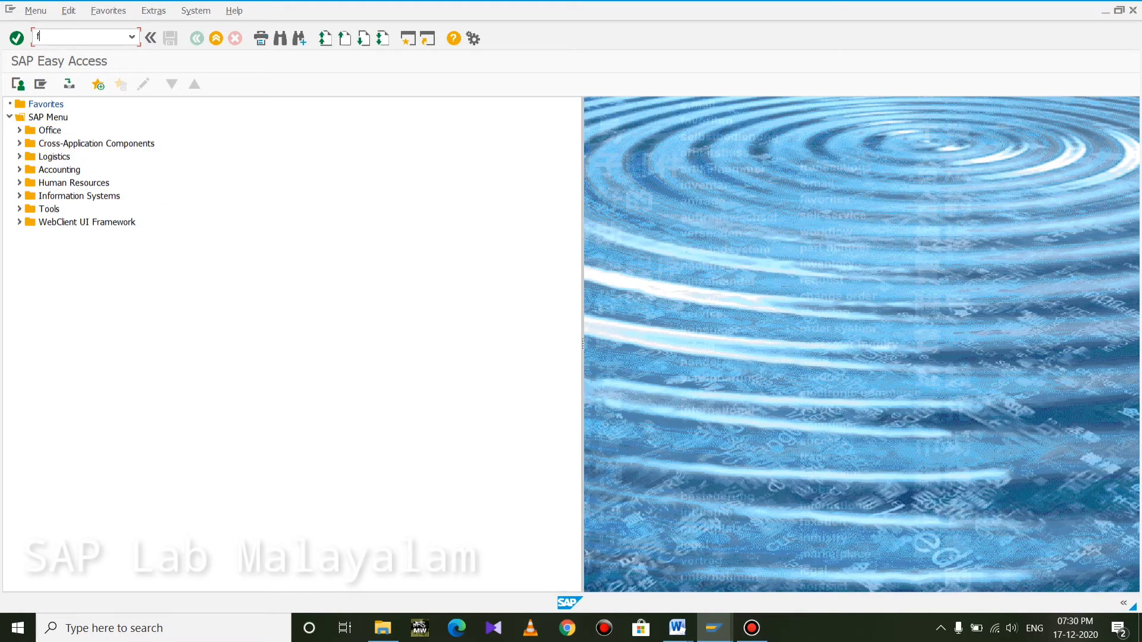
{"action": "type", "text": "b60"}
{"action": "key", "text": "Return"}
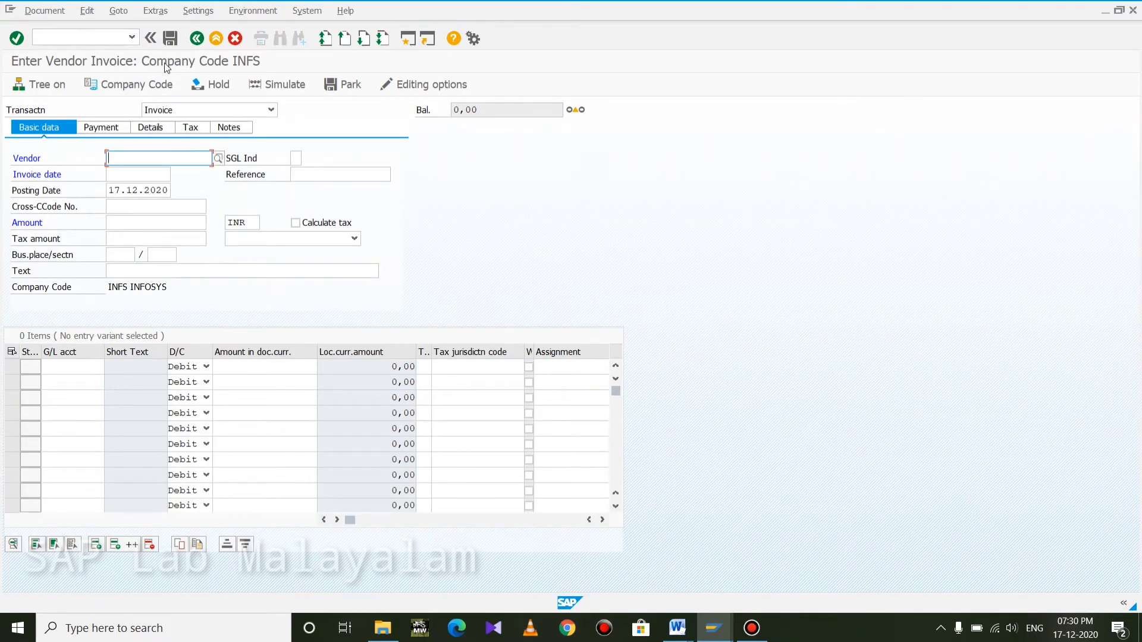
Step: Change the company code of the vendor invoice entry to RP01
{"action": "left_click", "coordinate": [149, 85]}
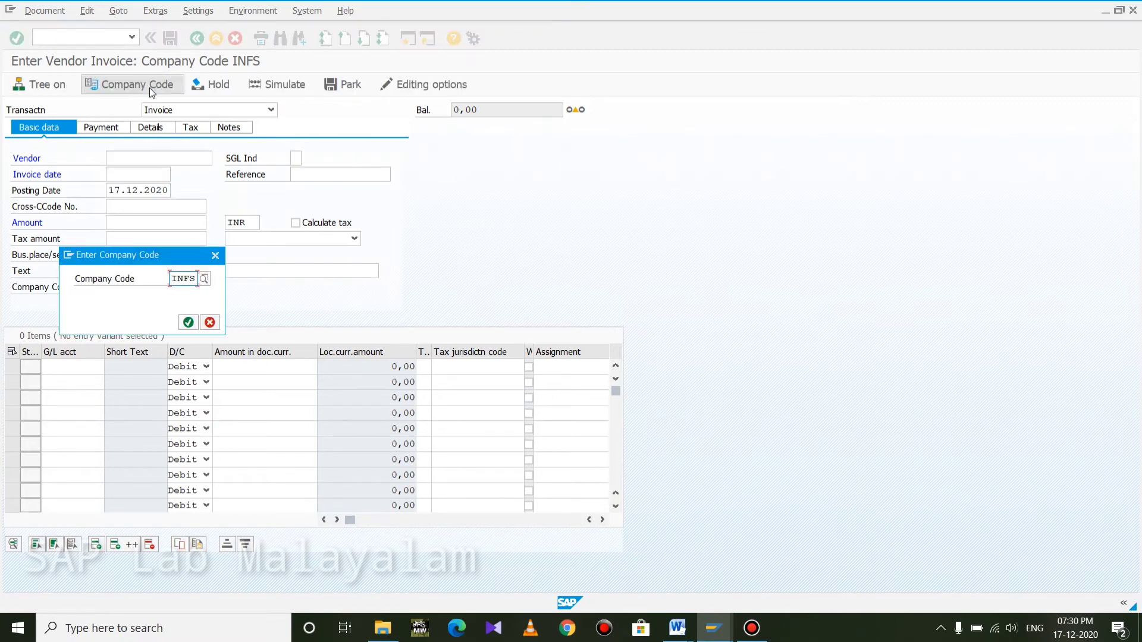
{"action": "type", "text": "rp0"}
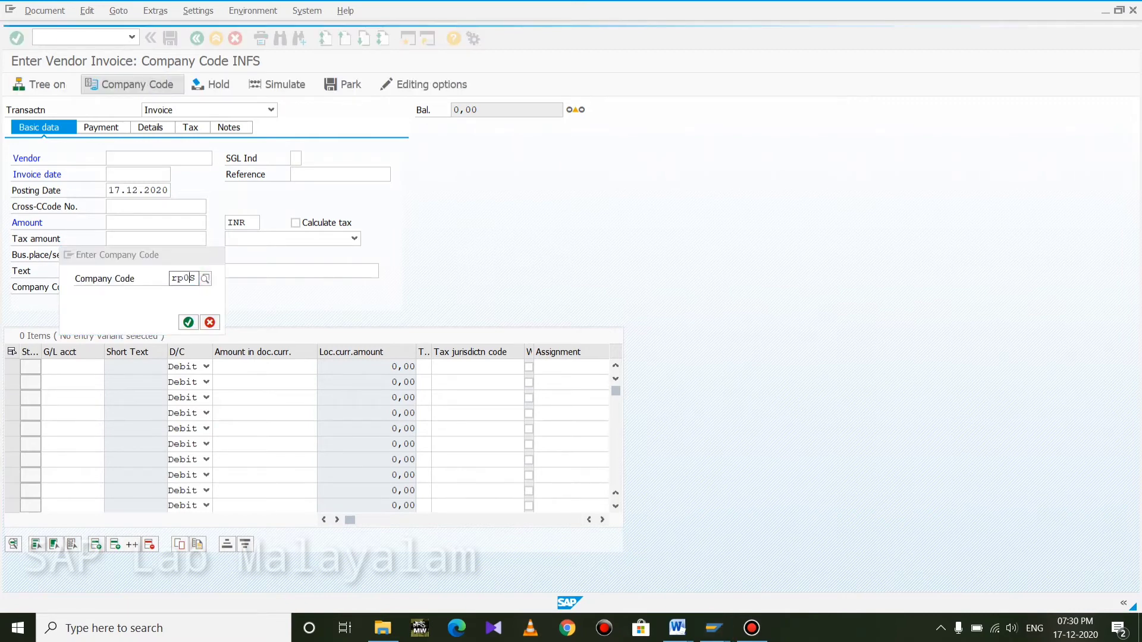
{"action": "type", "text": "1"}
{"action": "key", "text": "Return"}
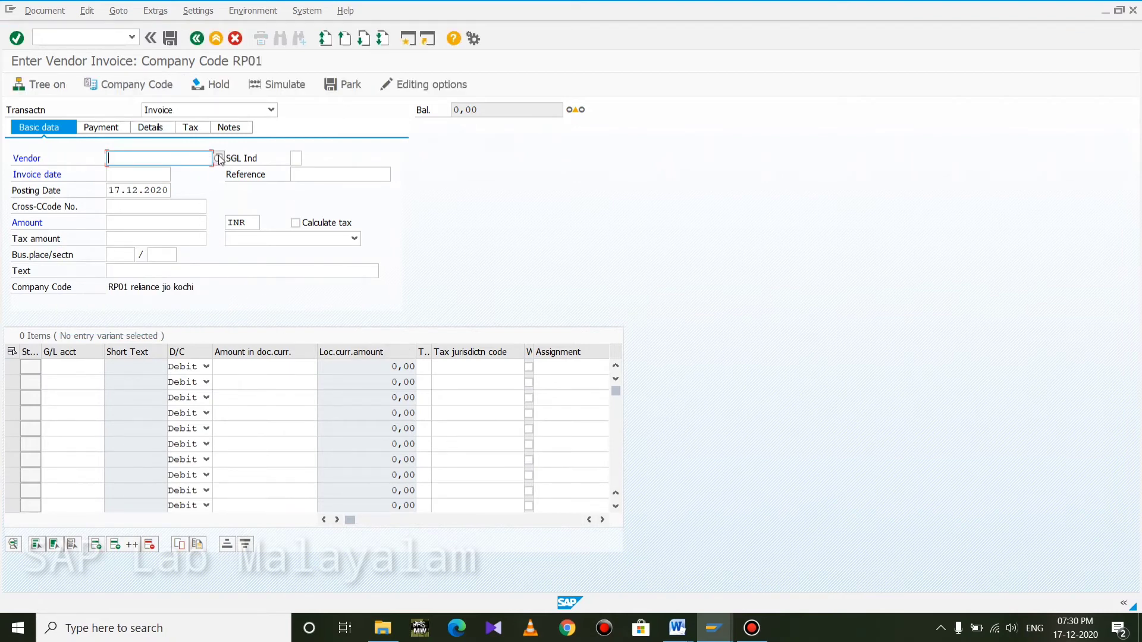
Step: Search the vendors for country IN in company code RP01 and choose BLUE DIAMOND PVT LTD as the invoice vendor
{"action": "left_click", "coordinate": [219, 158]}
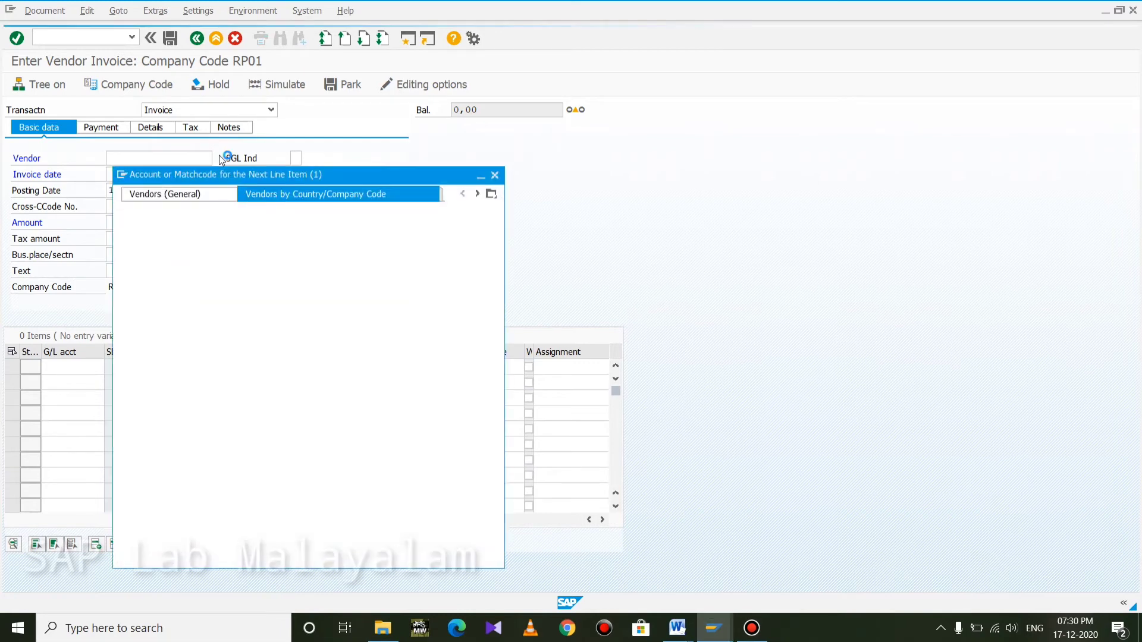
{"action": "type", "text": "IN"}
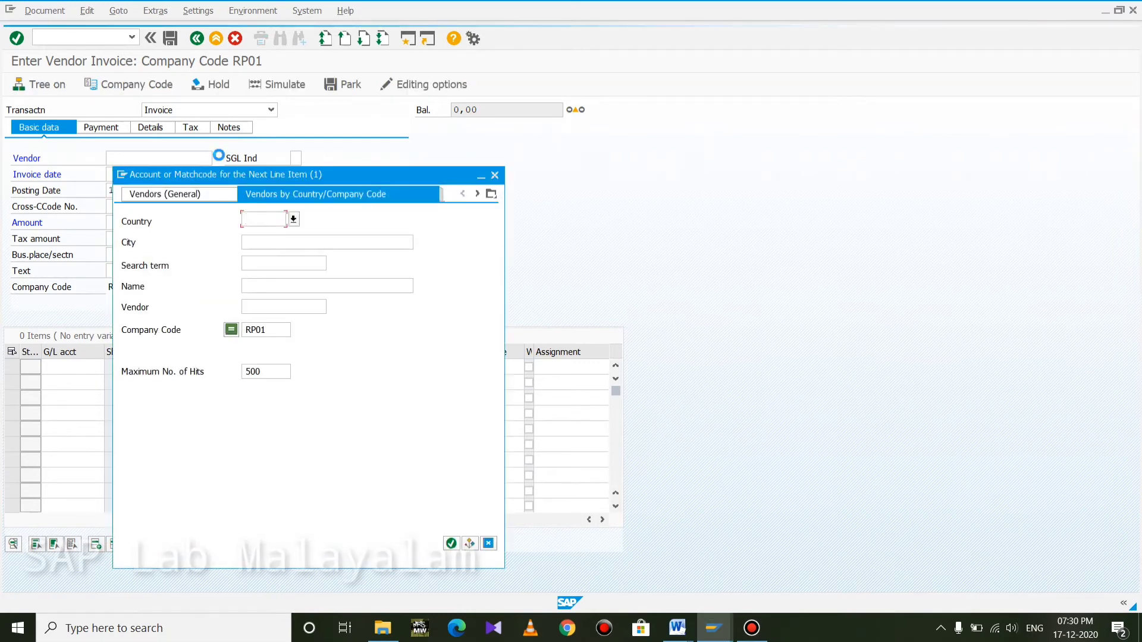
{"action": "key", "text": "Return"}
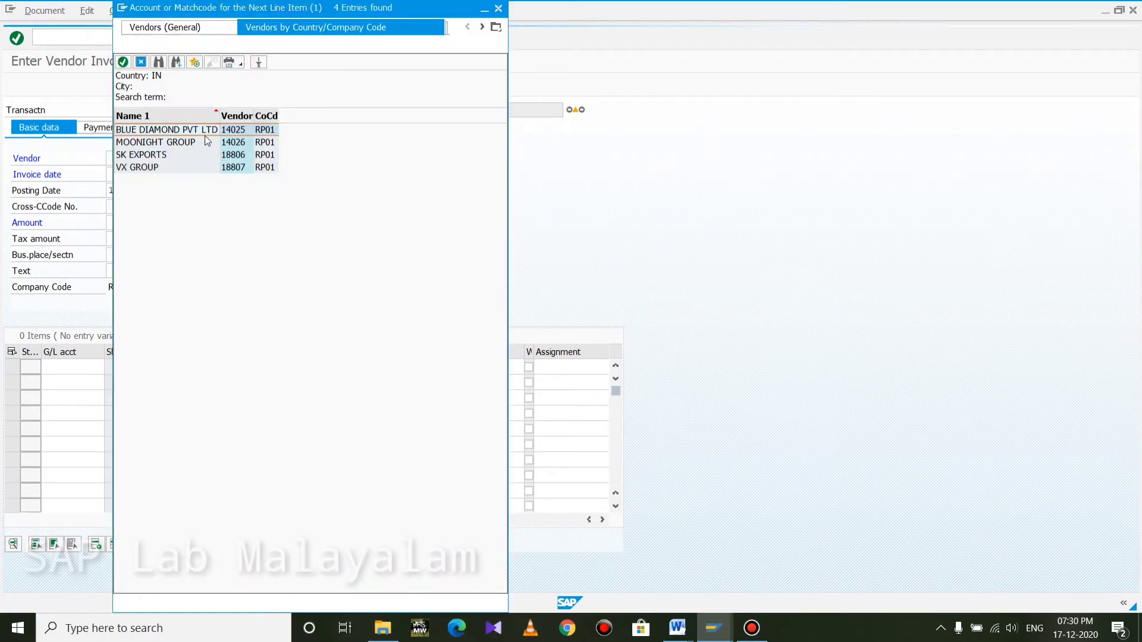
{"action": "double_click", "coordinate": [211, 129]}
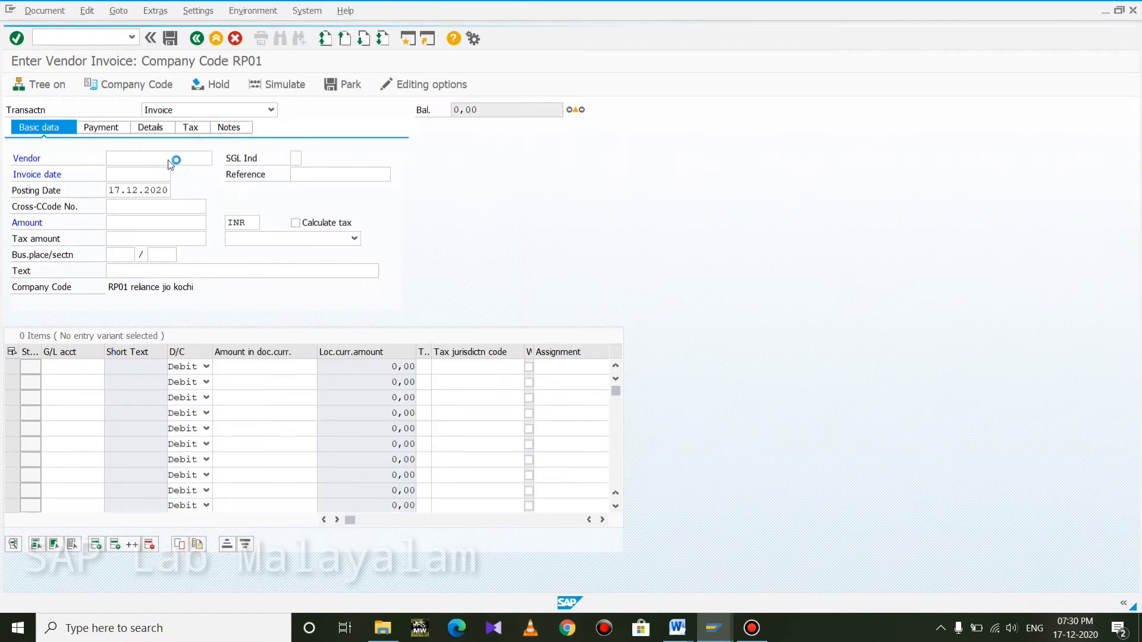
Step: Enter invoice date 17.12.2020 and an amount of 25000 INR in the invoice's basic data
{"action": "left_click", "coordinate": [150, 175]}
{"action": "type", "text": "17"}
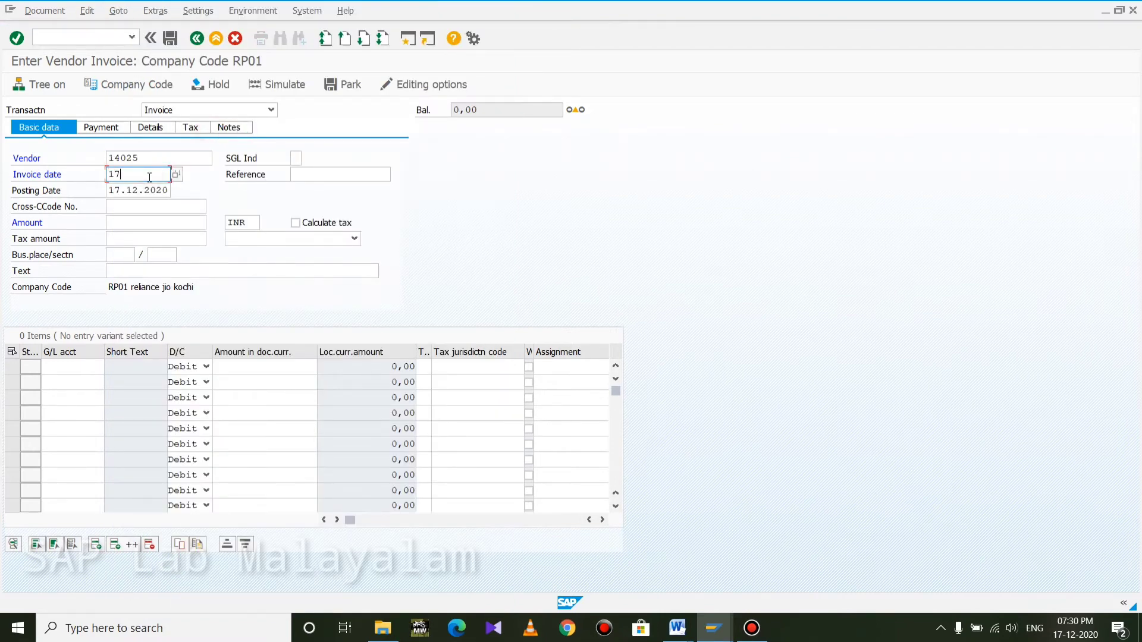
{"action": "type", "text": ".12.2020"}
{"action": "left_click", "coordinate": [152, 190]}
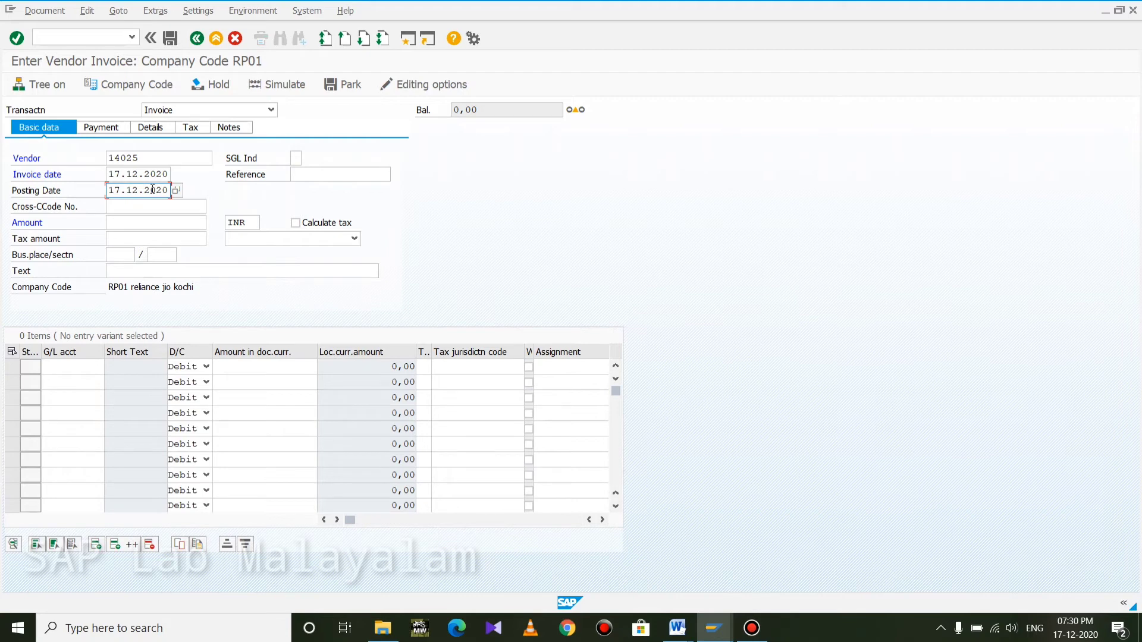
{"action": "left_click", "coordinate": [113, 226]}
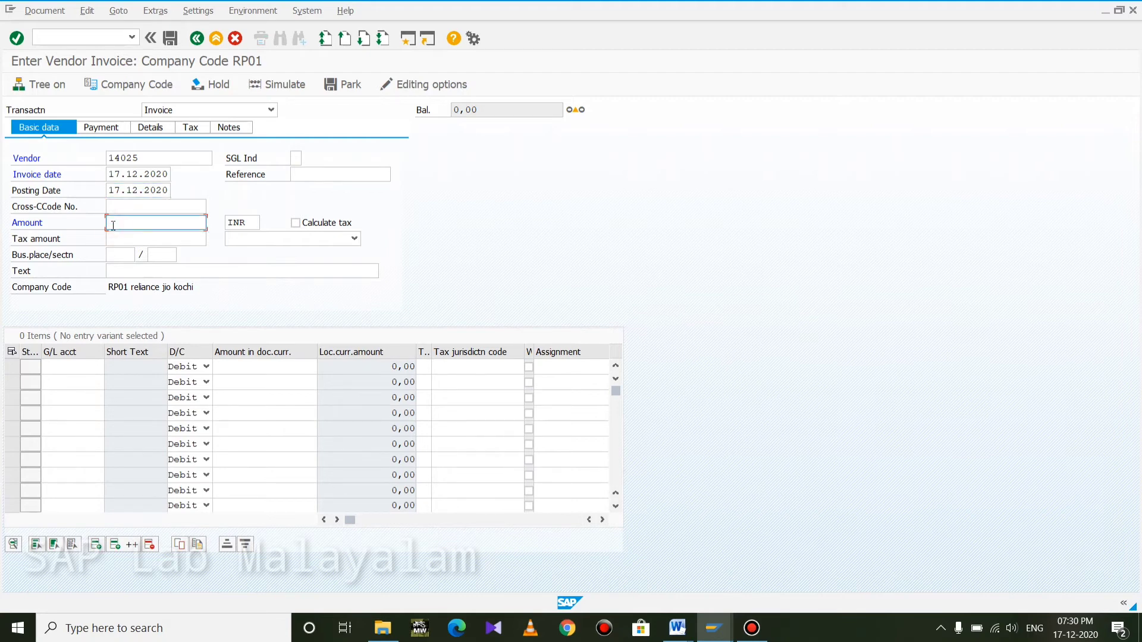
{"action": "type", "text": "25000"}
Step: Enter "purchase raw material from blue diamond" as the invoice text
{"action": "left_click", "coordinate": [142, 270]}
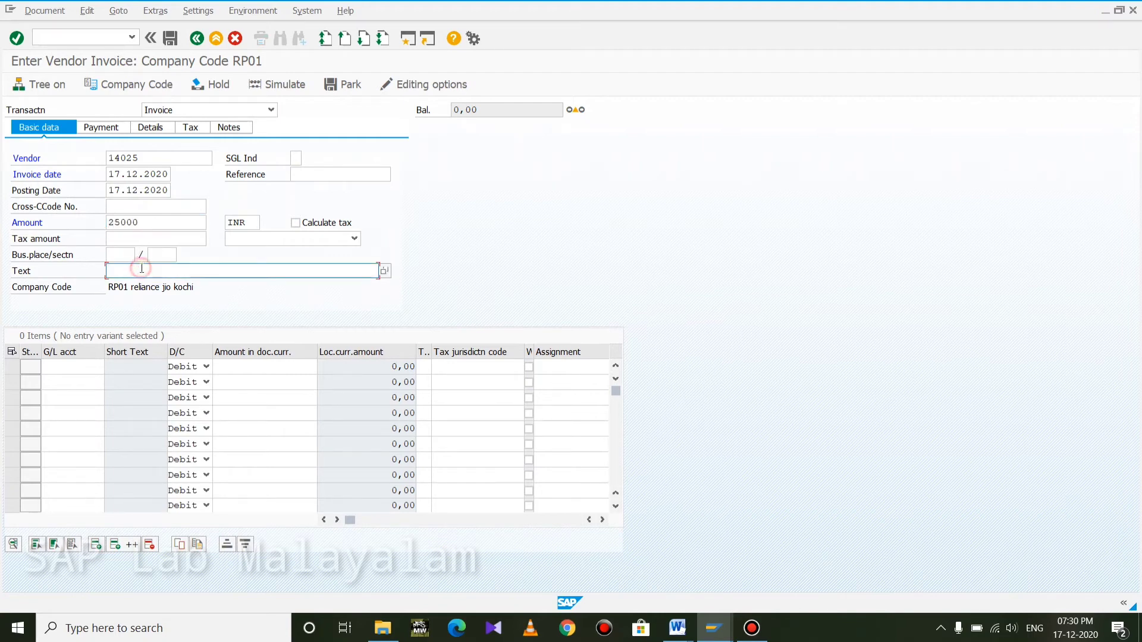
{"action": "type", "text": "pur"}
{"action": "key", "text": "BackSpace"}
{"action": "key", "text": "BackSpace"}
{"action": "type", "text": "urchase"}
{"action": "key", "text": "BackSpace"}
{"action": "key", "text": "BackSpace"}
{"action": "key", "text": "BackSpace"}
{"action": "key", "text": "BackSpace"}
{"action": "type", "text": "ase raw material"}
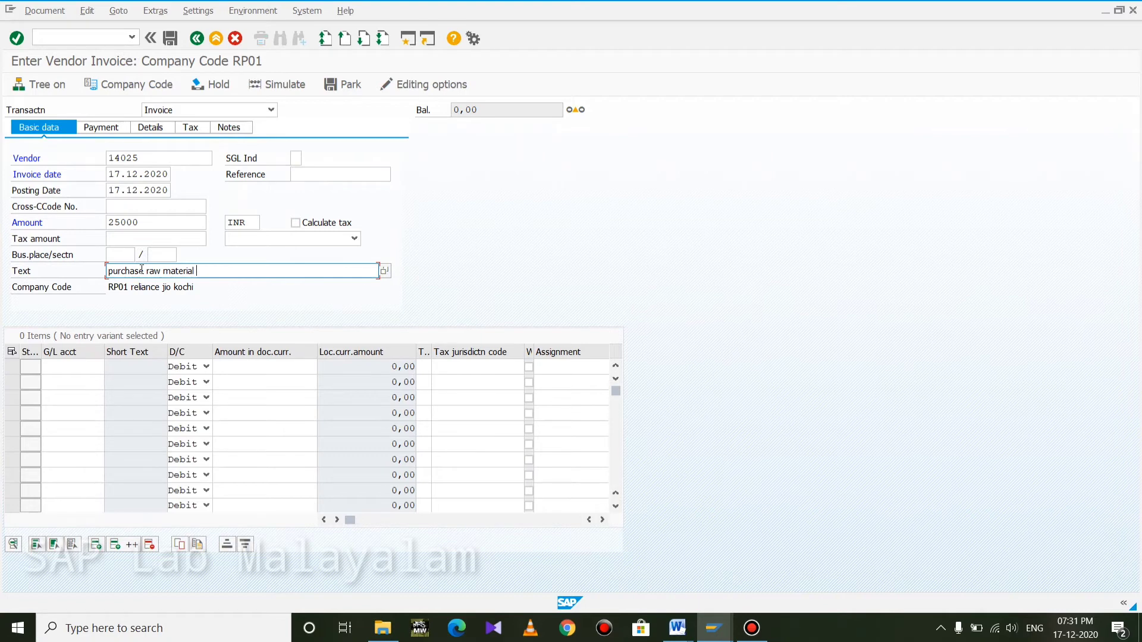
{"action": "type", "text": " from blue diamond"}
Step: Look up the G/L accounts and assign purchase account 402 to the first line item
{"action": "left_click", "coordinate": [102, 366]}
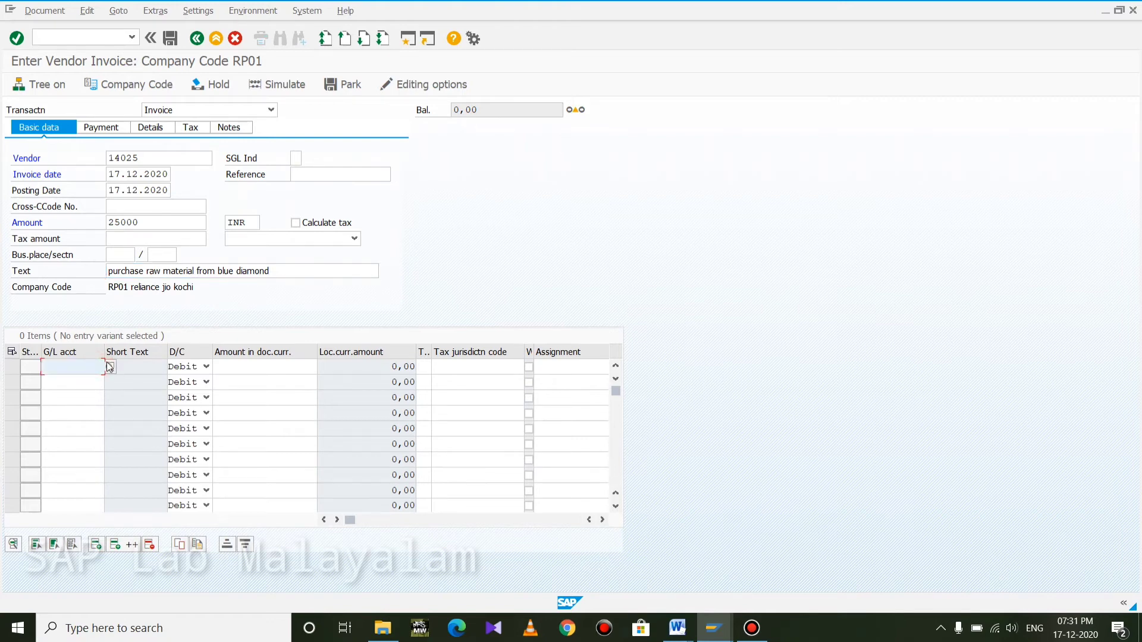
{"action": "left_click", "coordinate": [111, 367]}
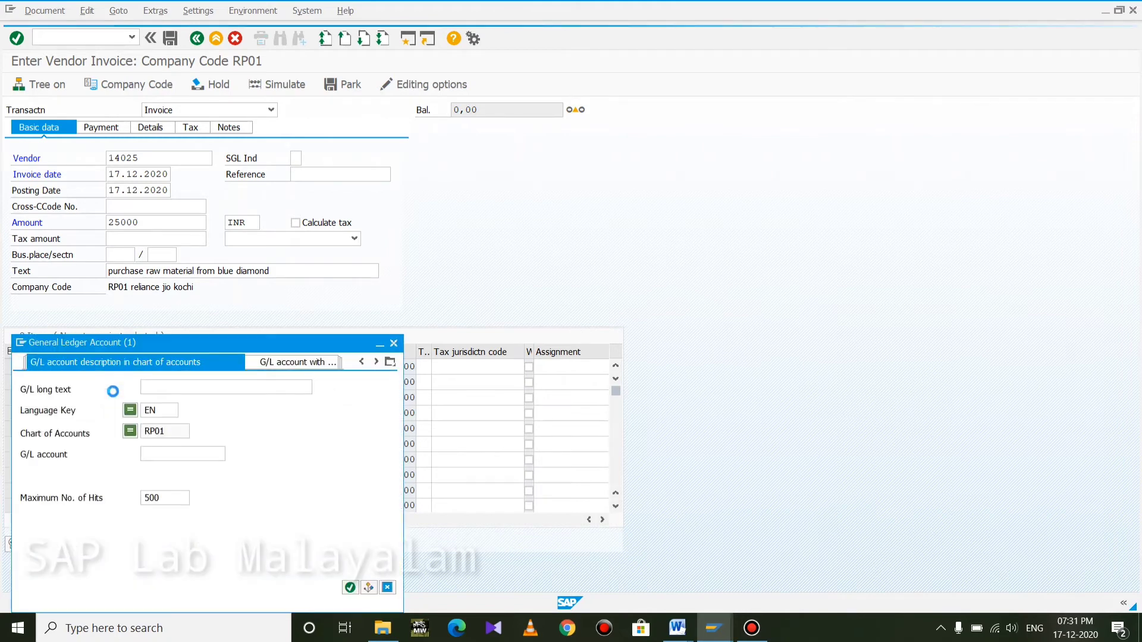
{"action": "key", "text": "Return"}
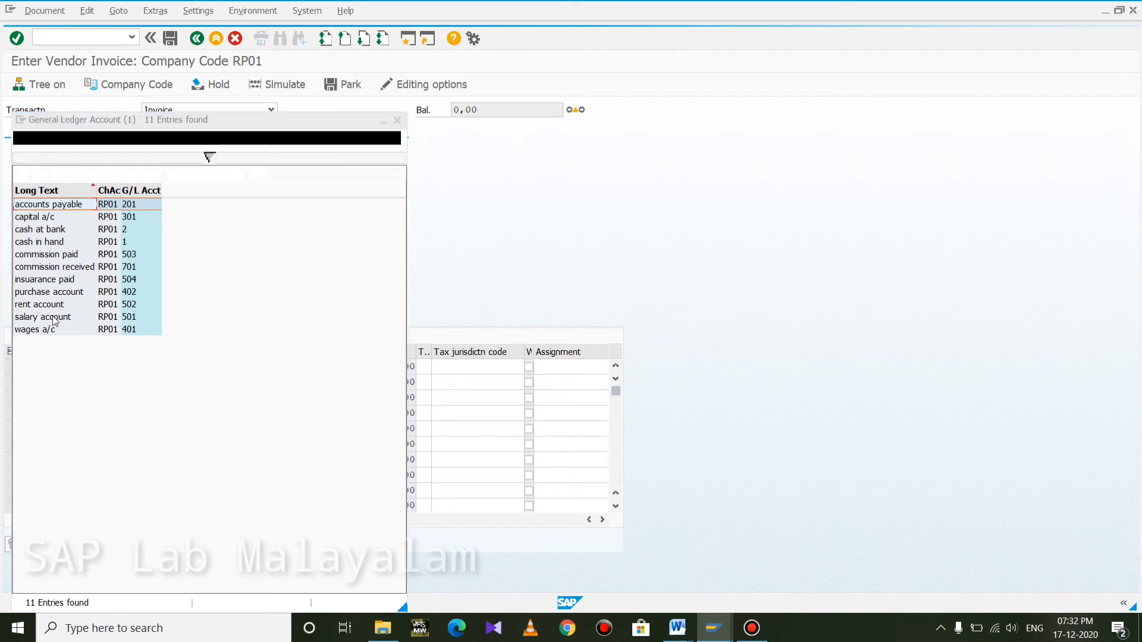
{"action": "double_click", "coordinate": [62, 291]}
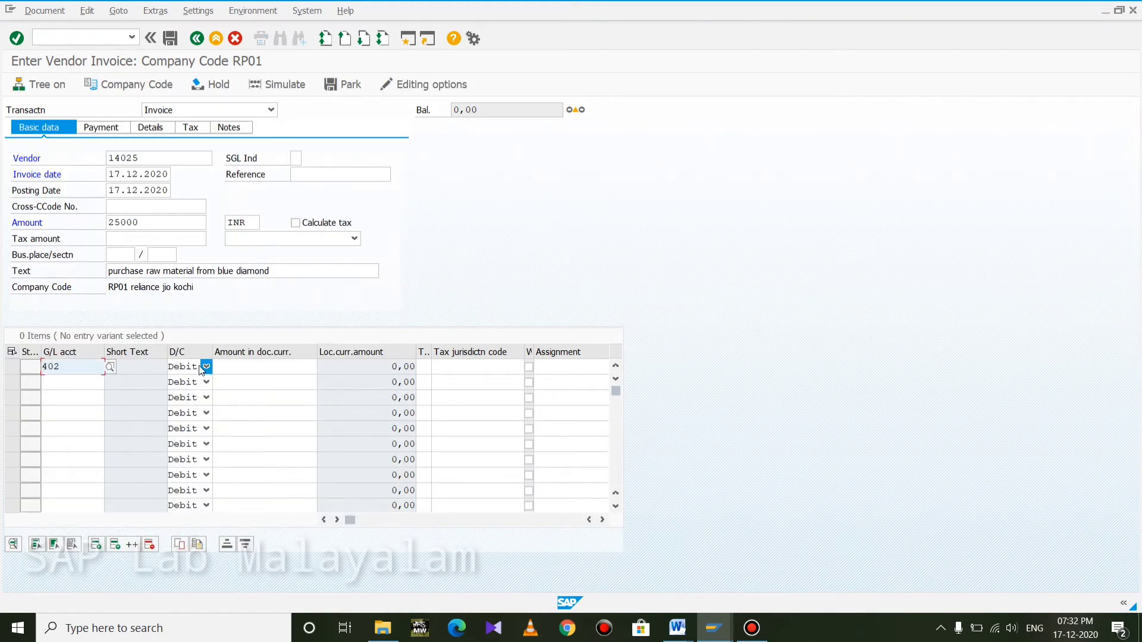
Step: Enter * as the document currency amount and + as the text of the purchase account line
{"action": "left_click", "coordinate": [280, 365]}
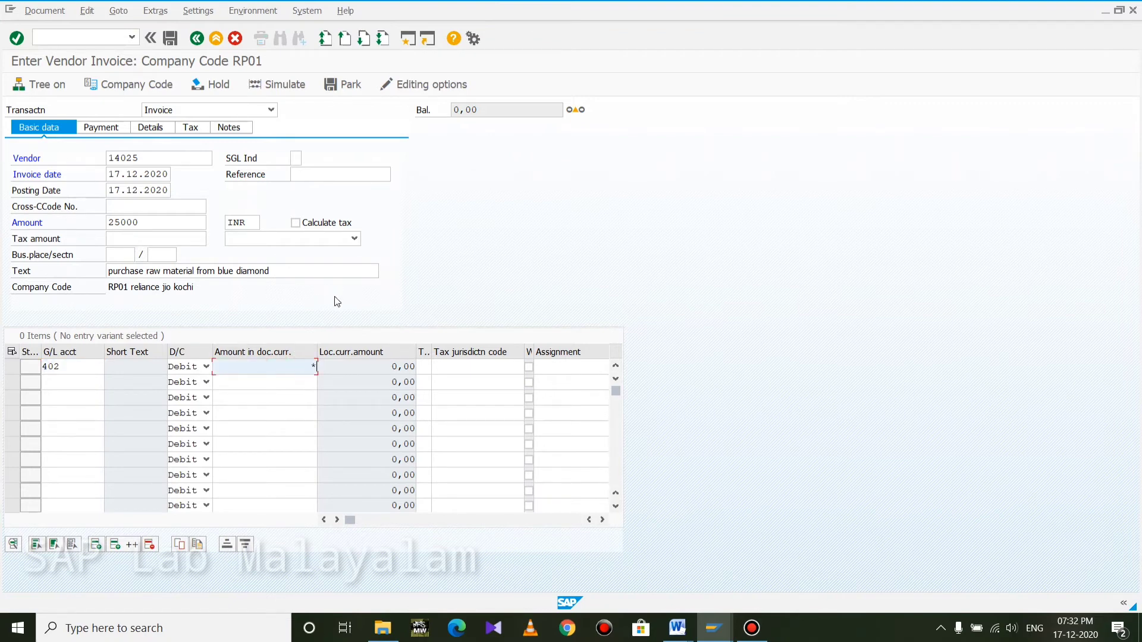
{"action": "key", "text": "Tab"}
{"action": "key", "text": "Tab"}
{"action": "key", "text": "Tab"}
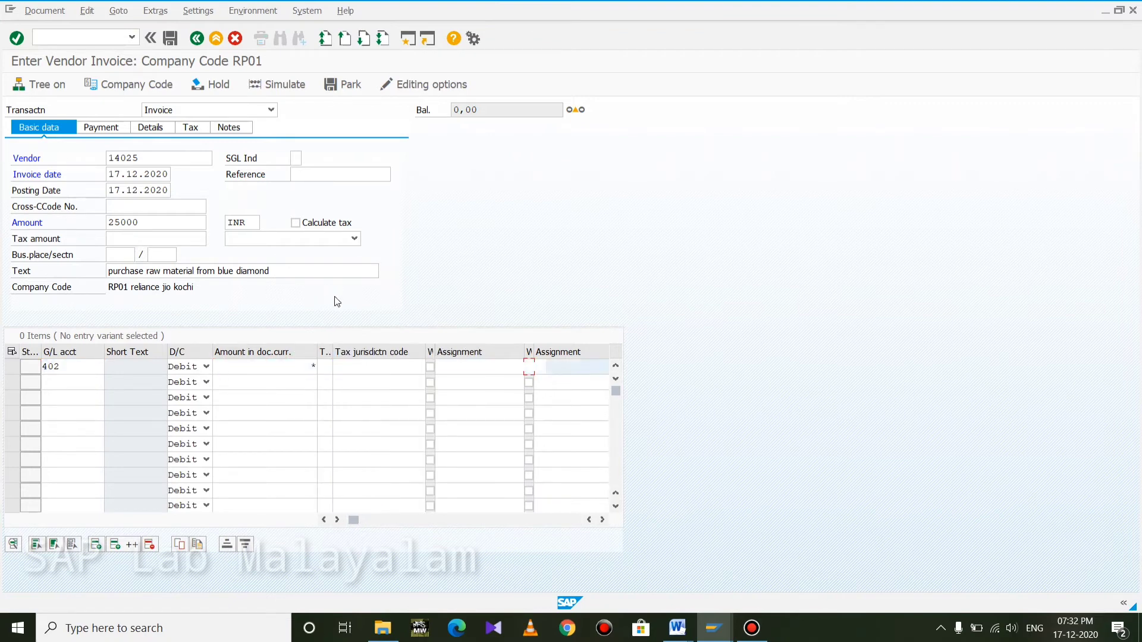
{"action": "key", "text": "Tab"}
{"action": "key", "text": "Tab"}
{"action": "key", "text": "Tab"}
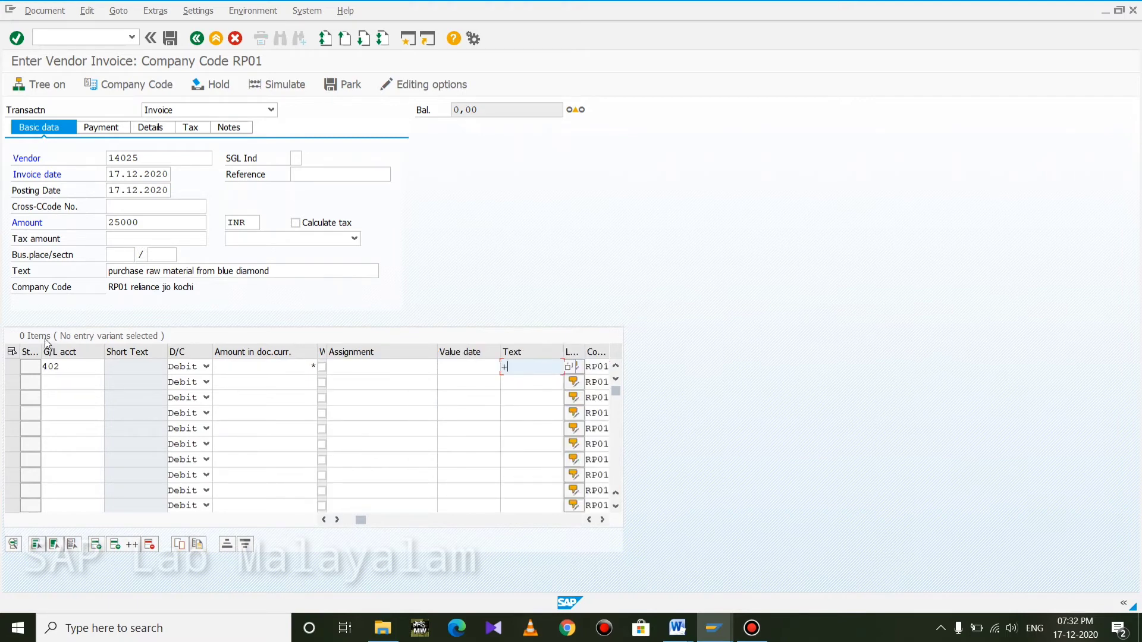
Step: Assign business area klm to the purchase account line item
{"action": "key", "text": "Tab"}
{"action": "key", "text": "Tab"}
{"action": "key", "text": "Tab"}
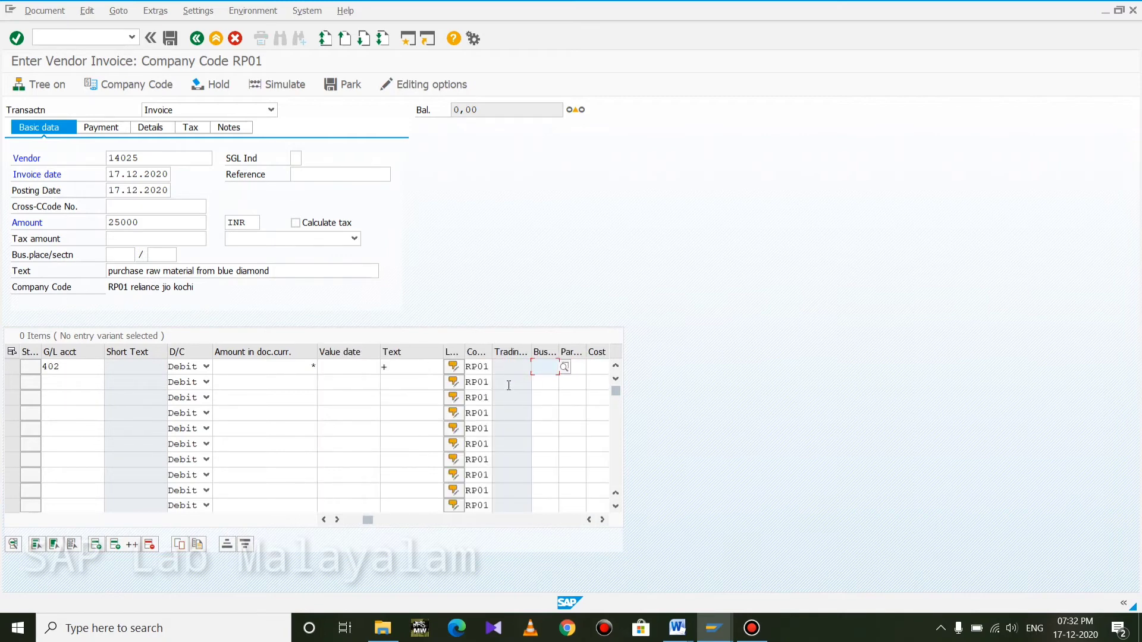
{"action": "type", "text": "kl"}
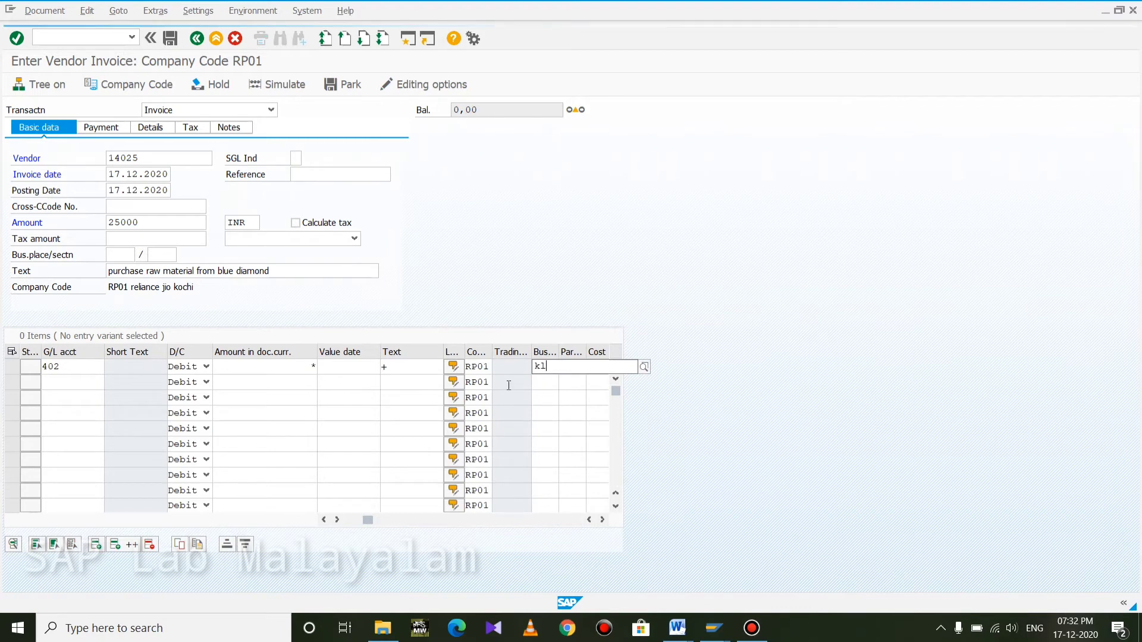
{"action": "key", "text": "BackSpace"}
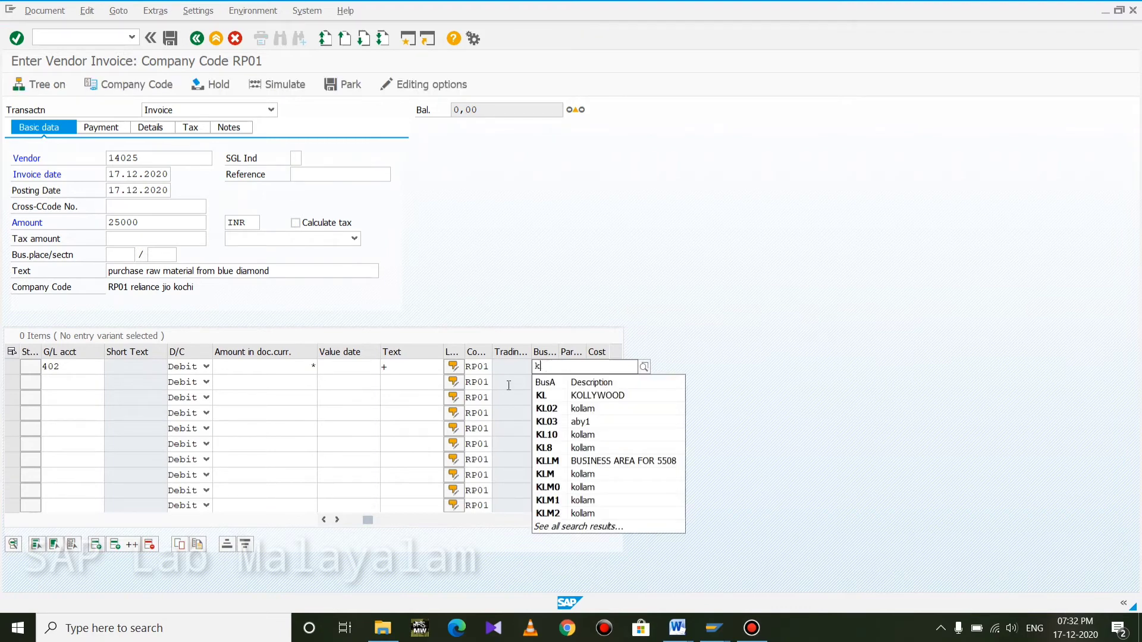
{"action": "type", "text": "lm"}
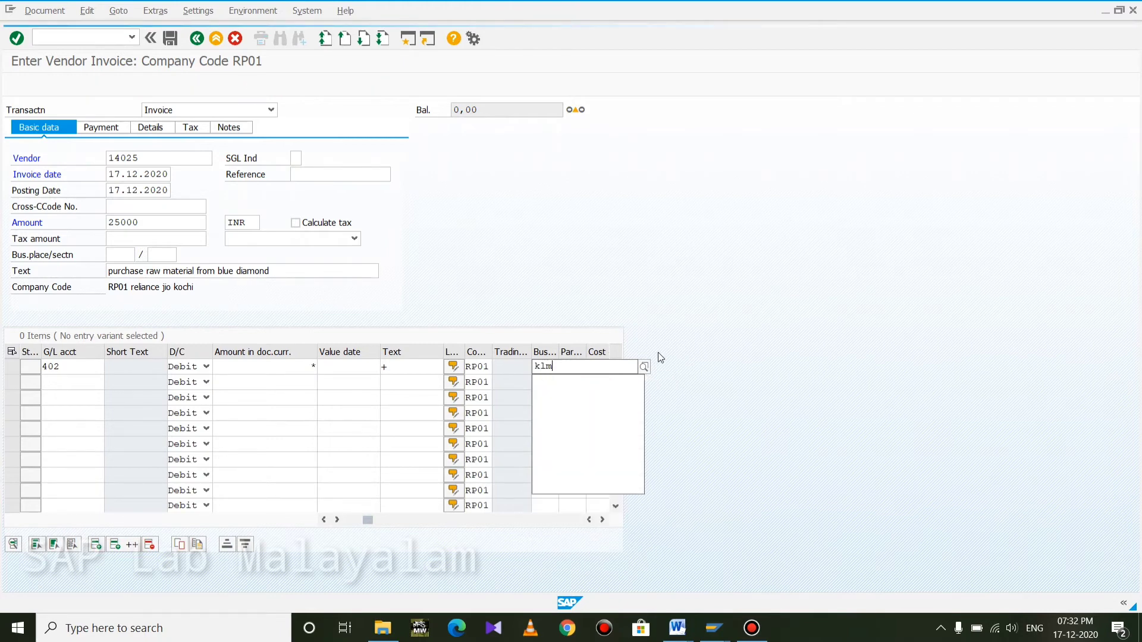
{"action": "left_click", "coordinate": [602, 395]}
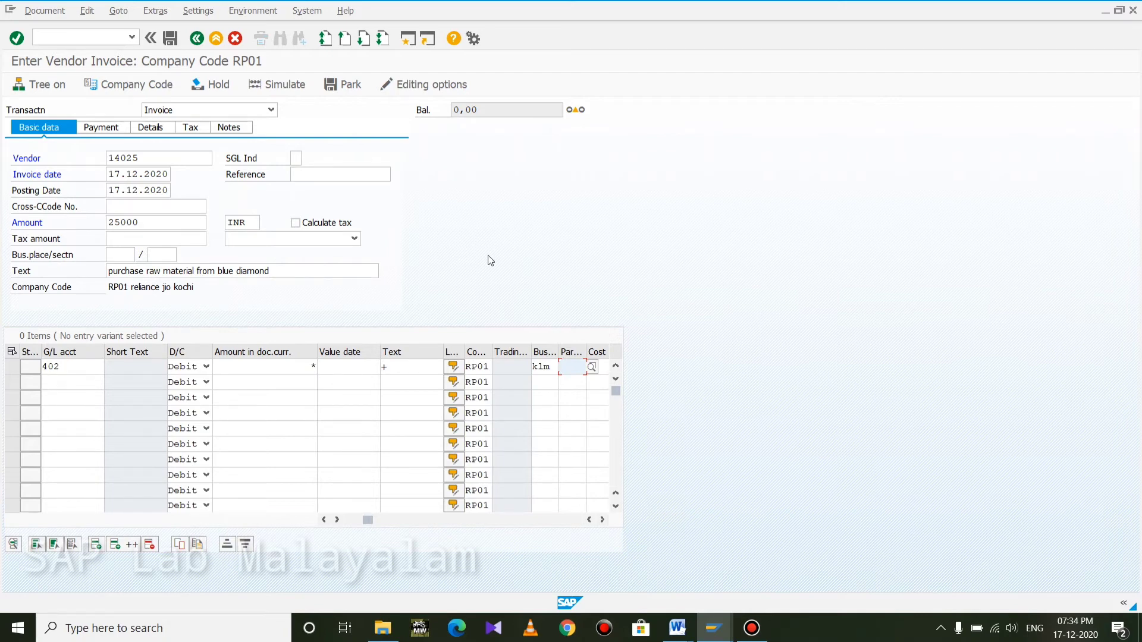
Step: Simulate the vendor invoice, check the posting keys in the document overview and post the document
{"action": "left_click", "coordinate": [265, 89]}
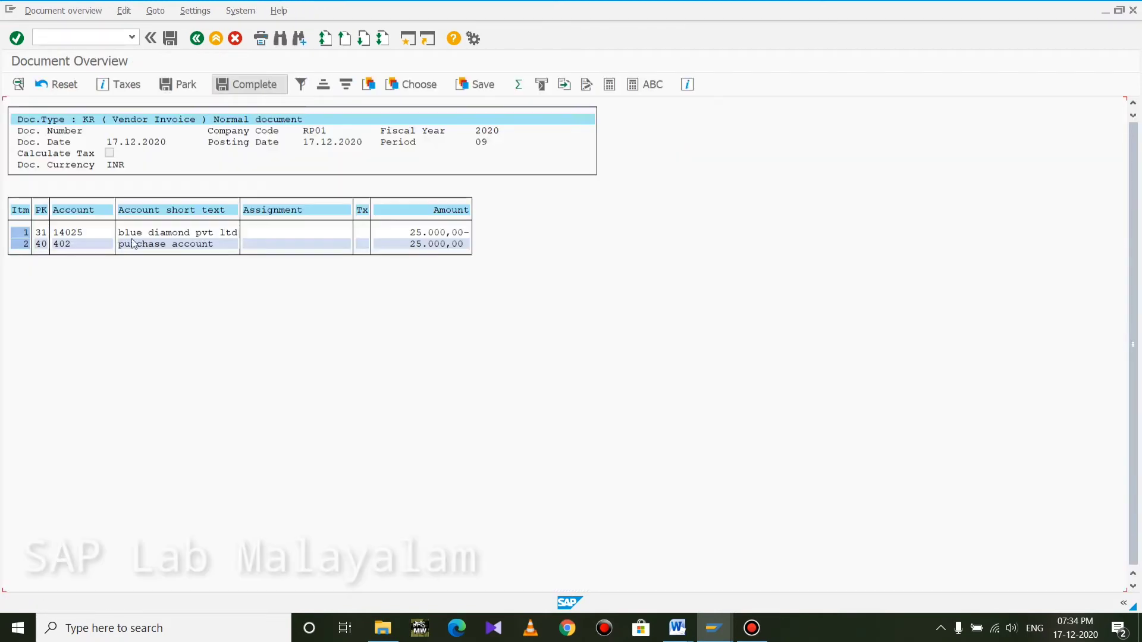
{"action": "left_click", "coordinate": [43, 244]}
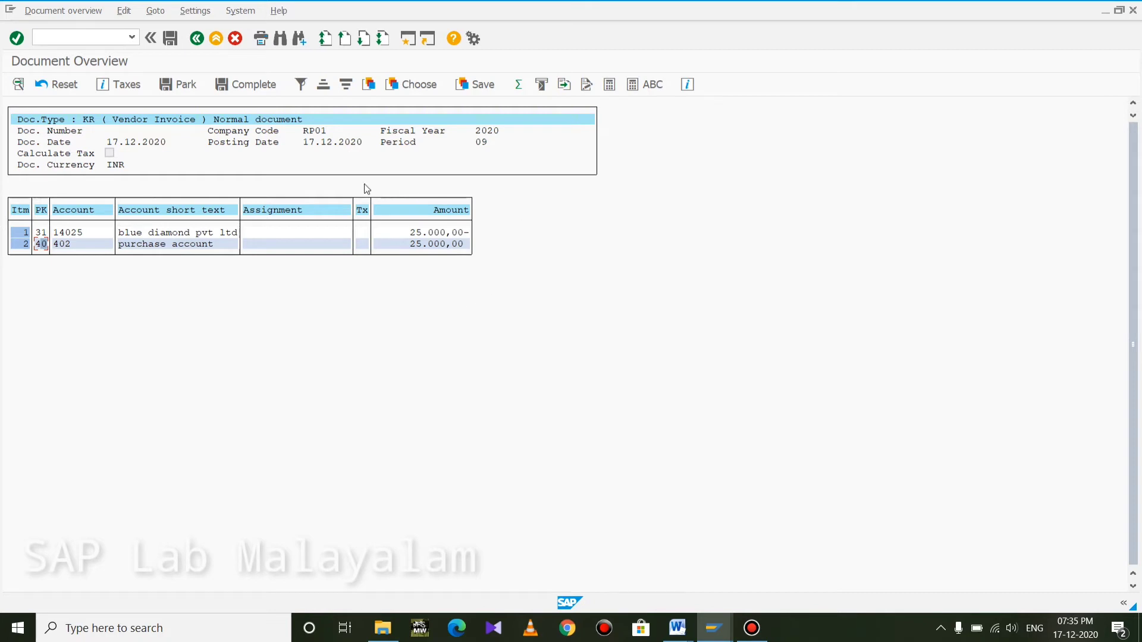
{"action": "left_click", "coordinate": [169, 38]}
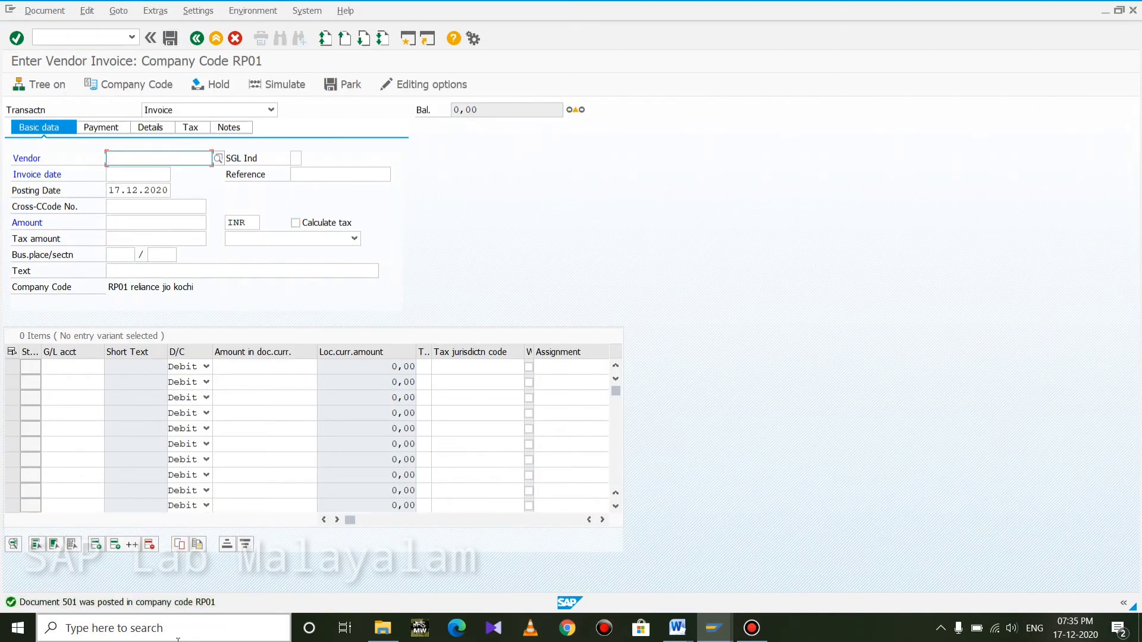
Step: Display the posted vendor invoice, examine its vendor and purchase account line items, and return to invoice entry
{"action": "left_click", "coordinate": [41, 10]}
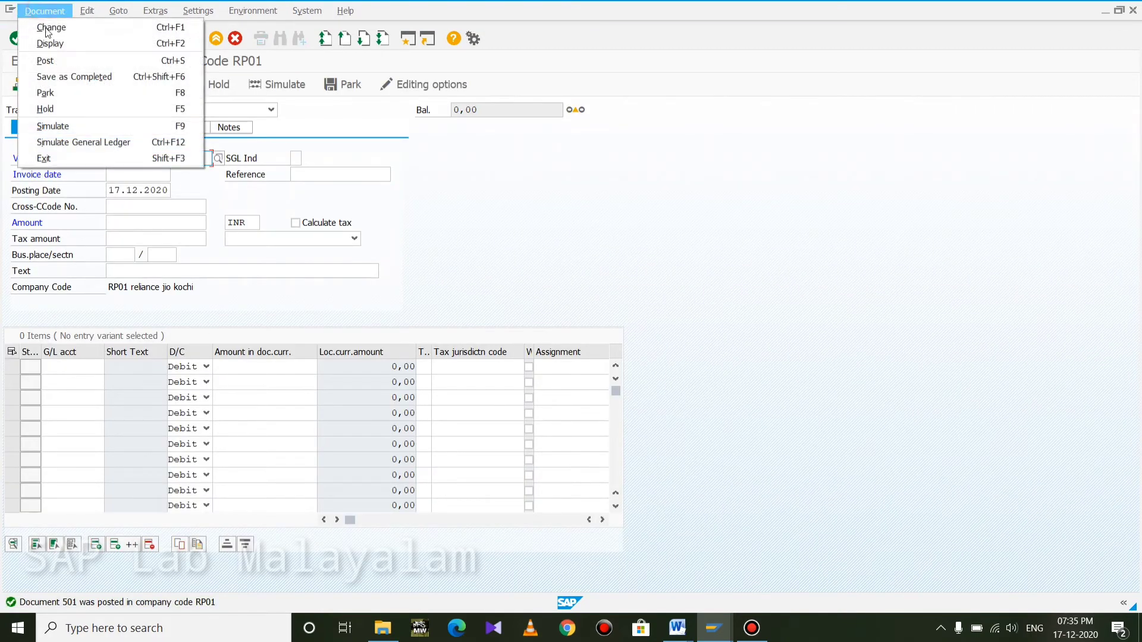
{"action": "left_click", "coordinate": [63, 47]}
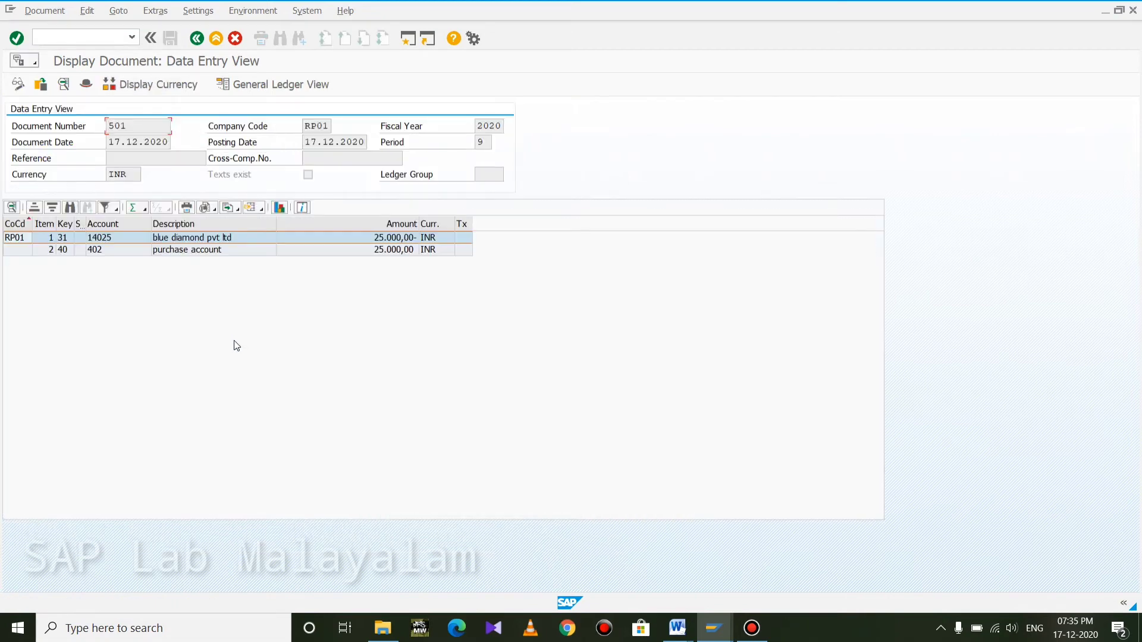
{"action": "left_click", "coordinate": [137, 250]}
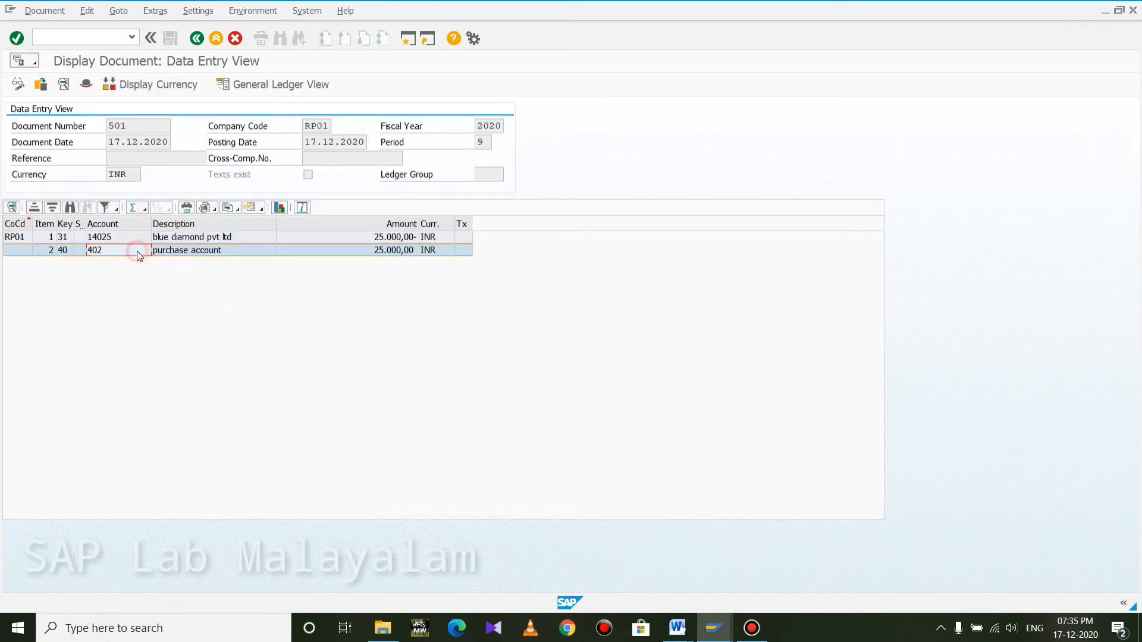
{"action": "left_click", "coordinate": [257, 237]}
{"action": "left_click", "coordinate": [258, 255]}
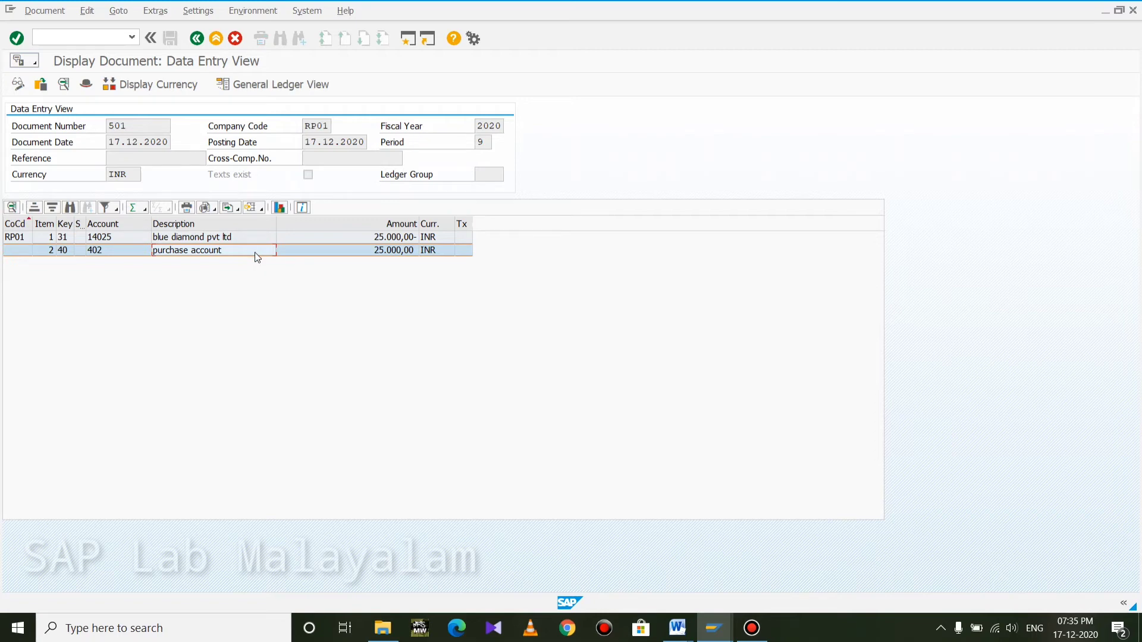
{"action": "left_click", "coordinate": [403, 240]}
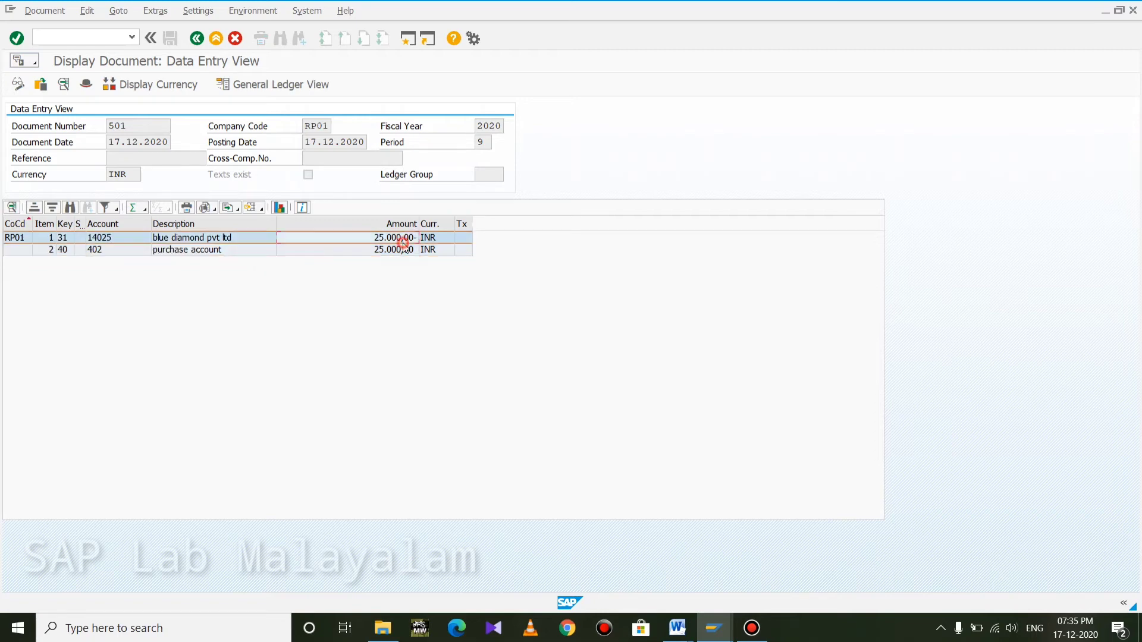
{"action": "left_click", "coordinate": [242, 250]}
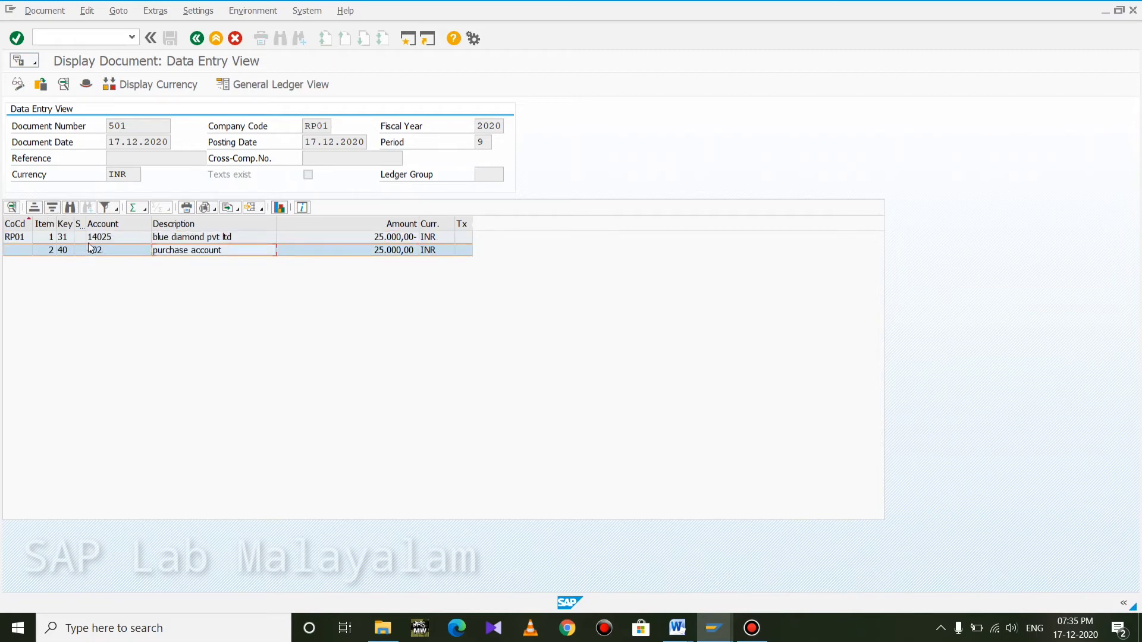
{"action": "left_click", "coordinate": [249, 240]}
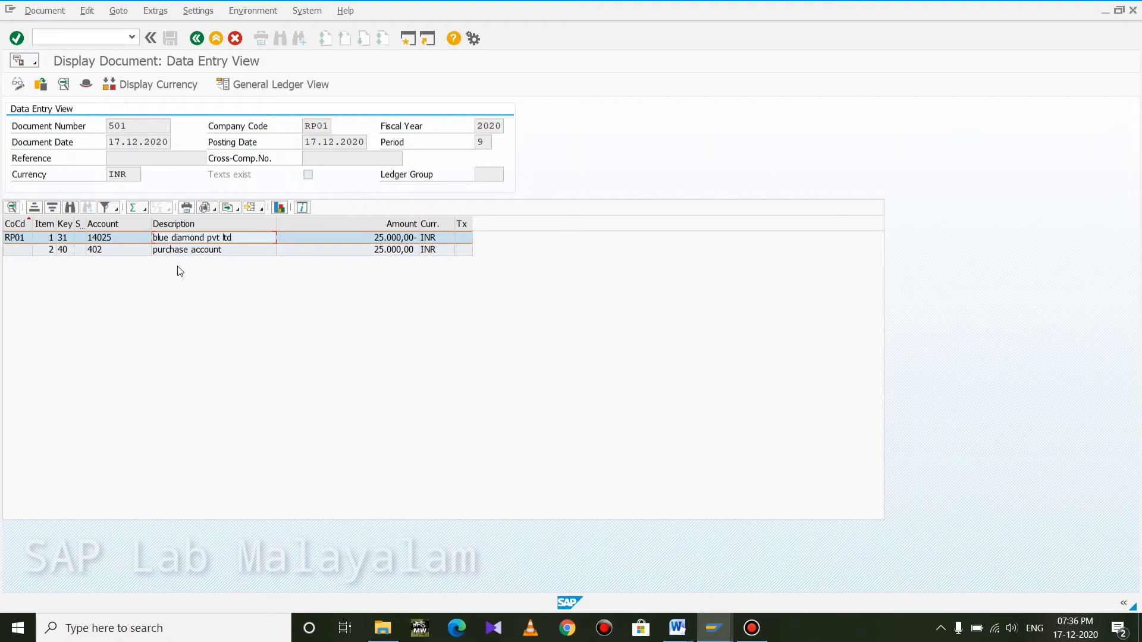
{"action": "left_click", "coordinate": [192, 42]}
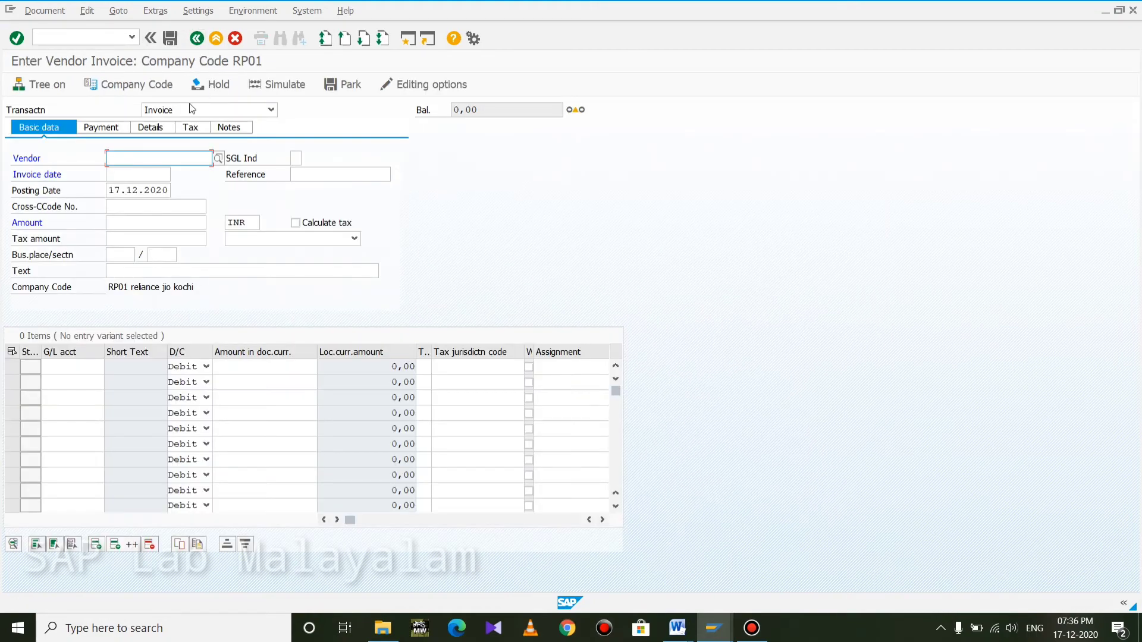
Step: Review the invoice date, posting date, amount and text fields in the header of the blank vendor invoice
{"action": "left_click", "coordinate": [148, 173]}
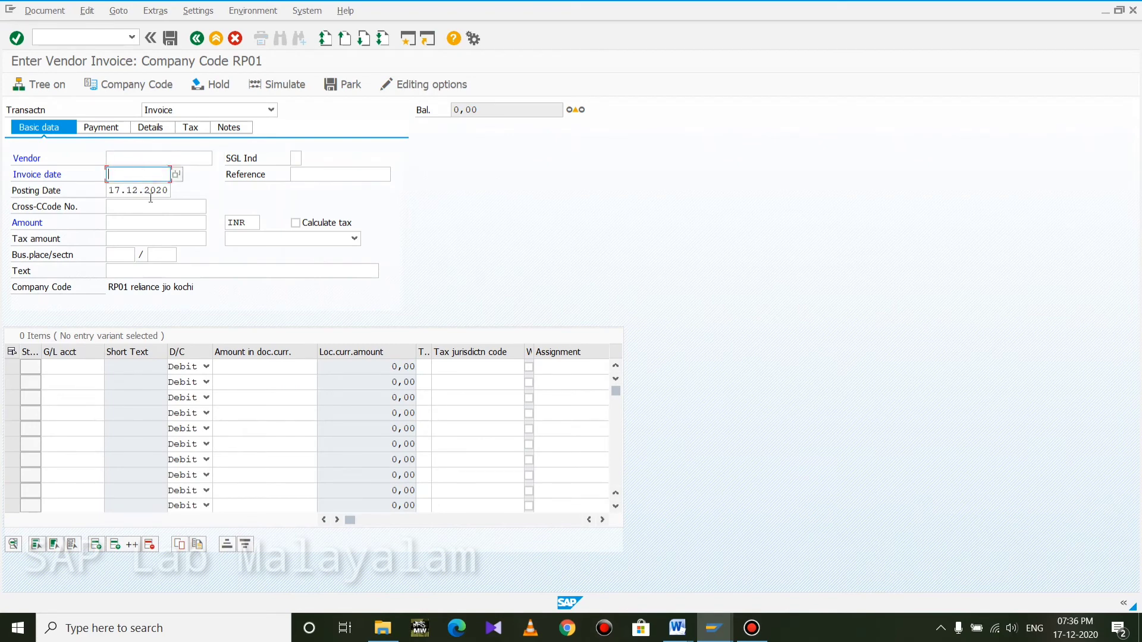
{"action": "left_click", "coordinate": [143, 191]}
{"action": "left_click", "coordinate": [148, 175]}
{"action": "left_click", "coordinate": [121, 190]}
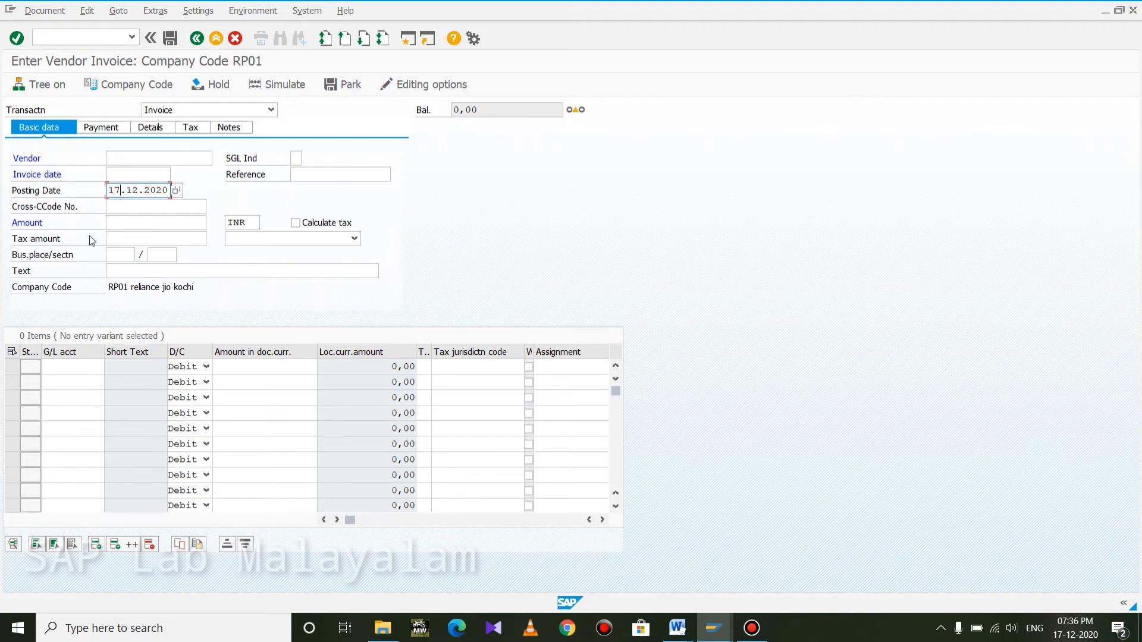
{"action": "left_click", "coordinate": [156, 220]}
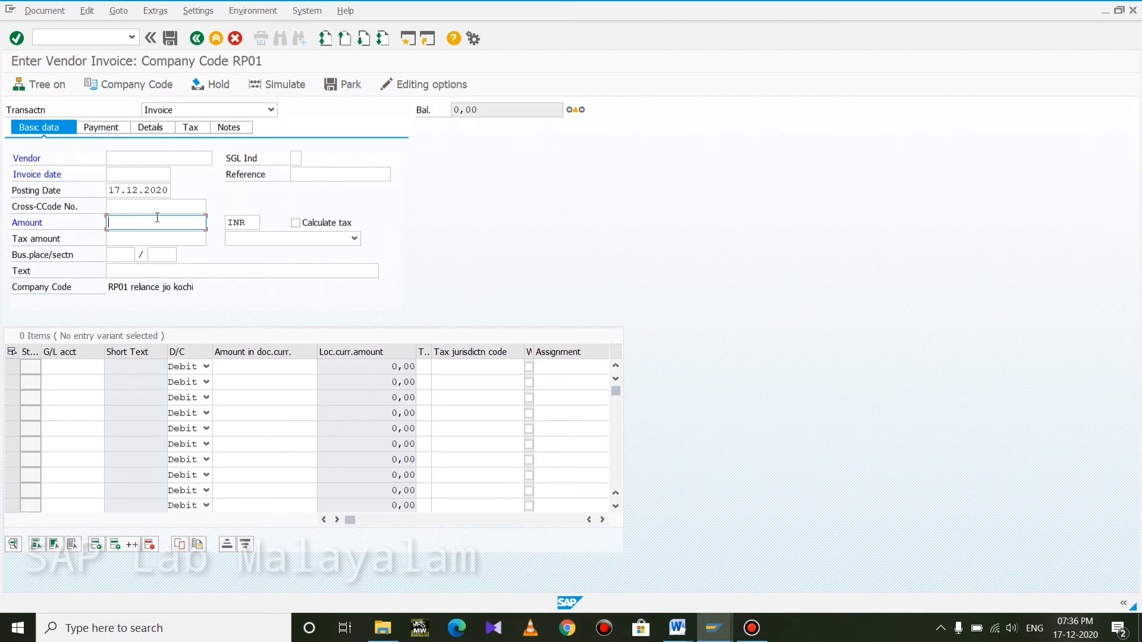
{"action": "left_click", "coordinate": [192, 271]}
Step: Review the G/L account, amount, text and business area columns of the blank invoice's line item table
{"action": "left_click", "coordinate": [70, 371]}
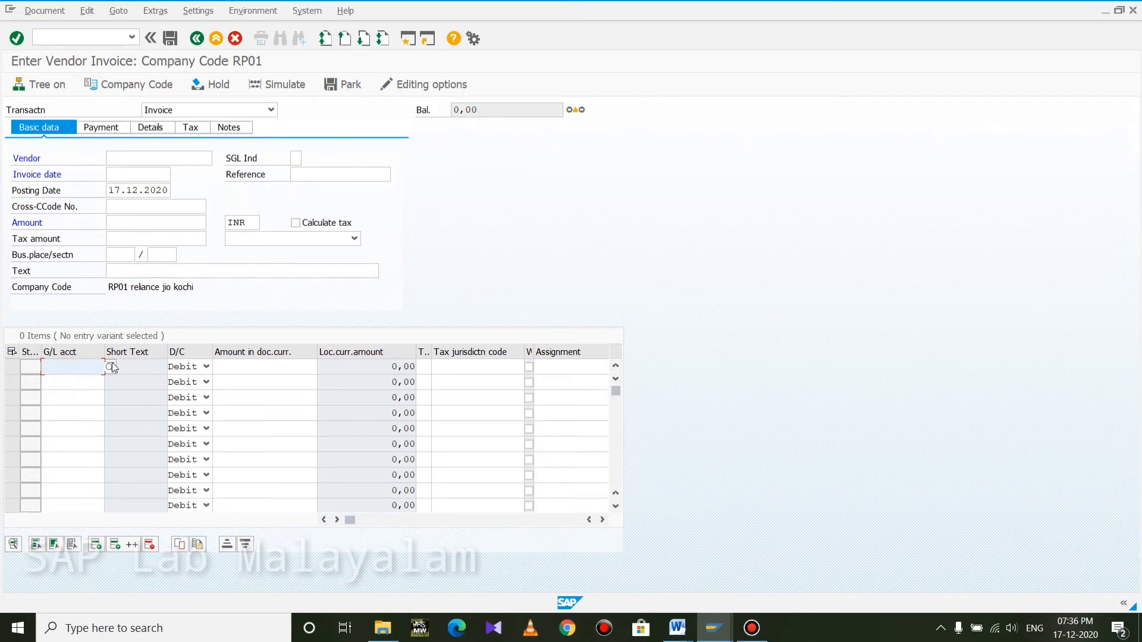
{"action": "left_click", "coordinate": [280, 367]}
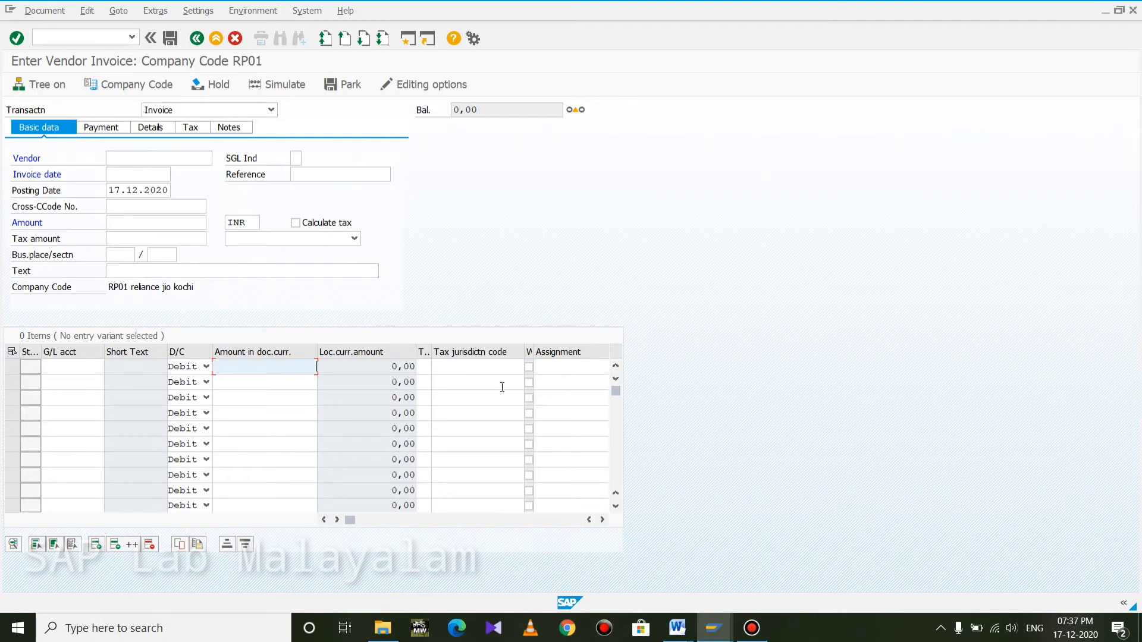
{"action": "left_click", "coordinate": [602, 520]}
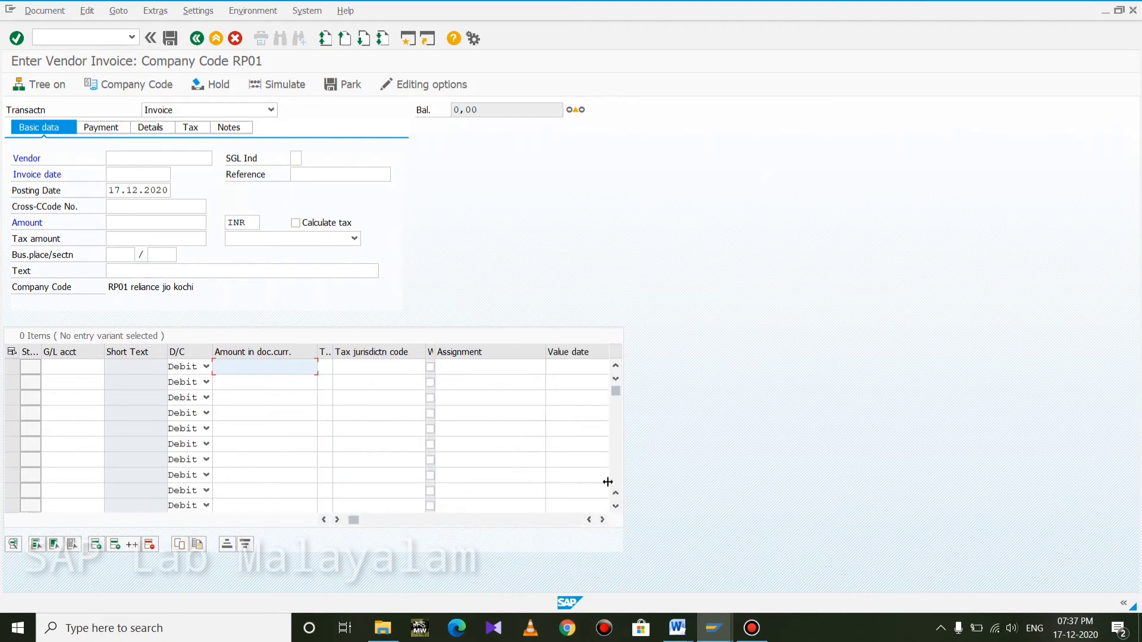
{"action": "left_click", "coordinate": [602, 520]}
{"action": "left_click", "coordinate": [602, 520]}
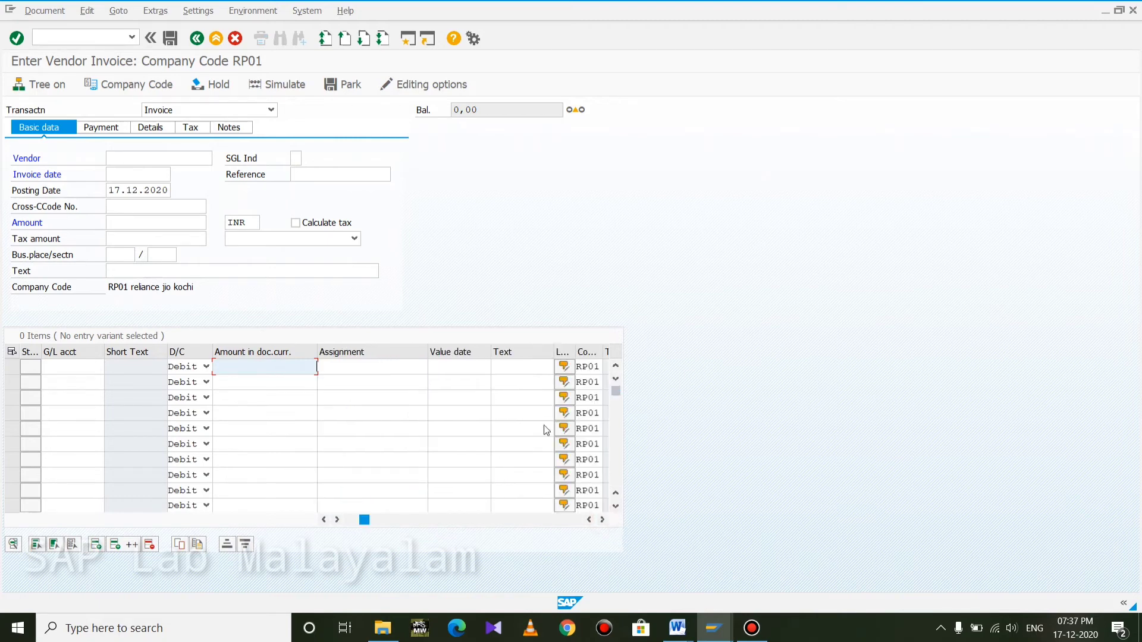
{"action": "left_click", "coordinate": [515, 365]}
{"action": "left_click", "coordinate": [602, 520]}
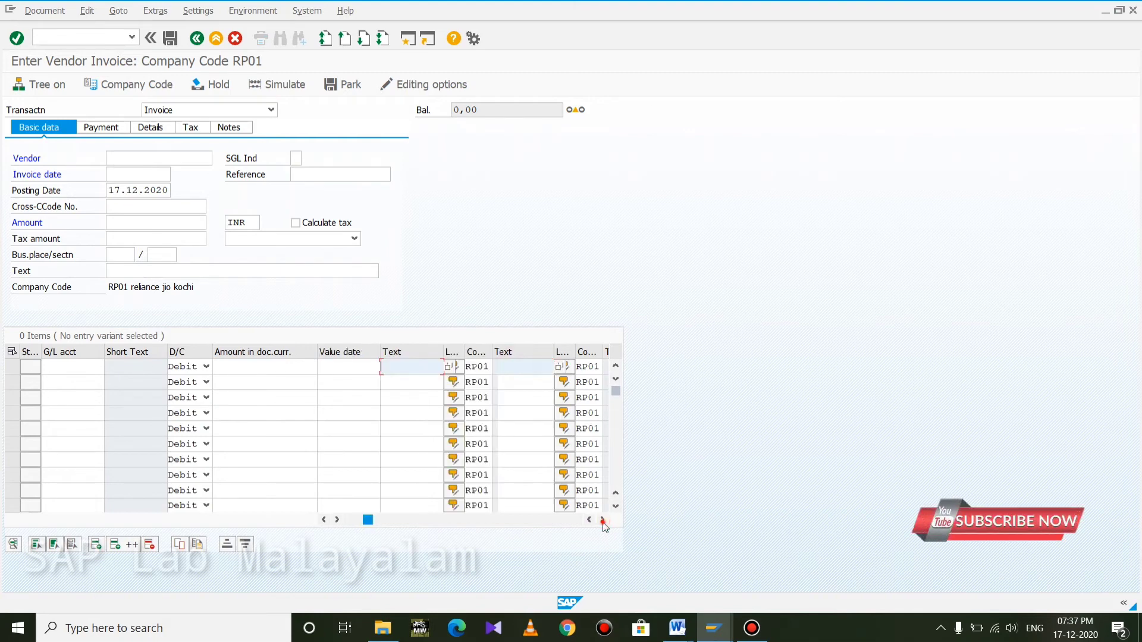
{"action": "left_click", "coordinate": [602, 520]}
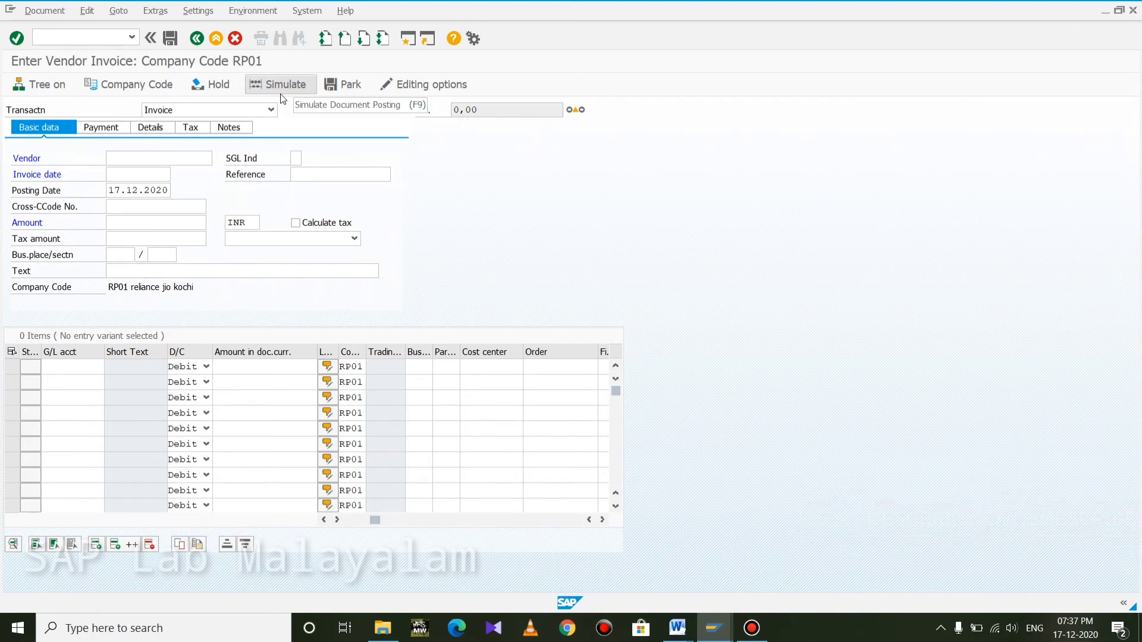
Step: Switch to the Word procedure document and look up the dual-screen vendor invoice instructions under F-43
{"action": "left_click", "coordinate": [104, 40]}
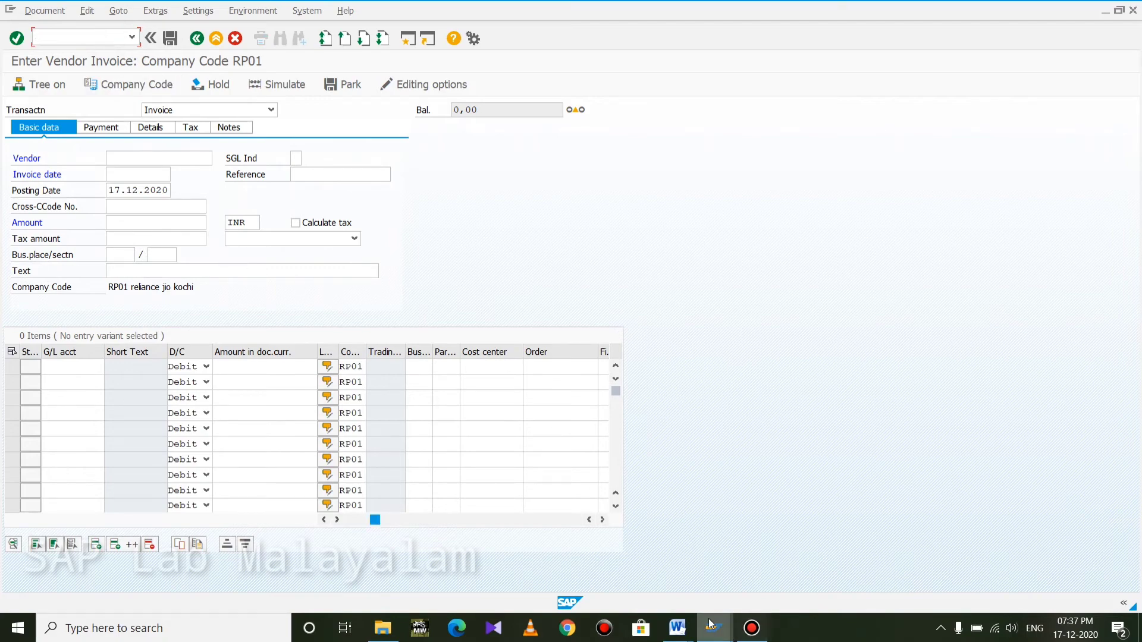
{"action": "mouse_move", "coordinate": [677, 628]}
{"action": "left_click", "coordinate": [643, 576]}
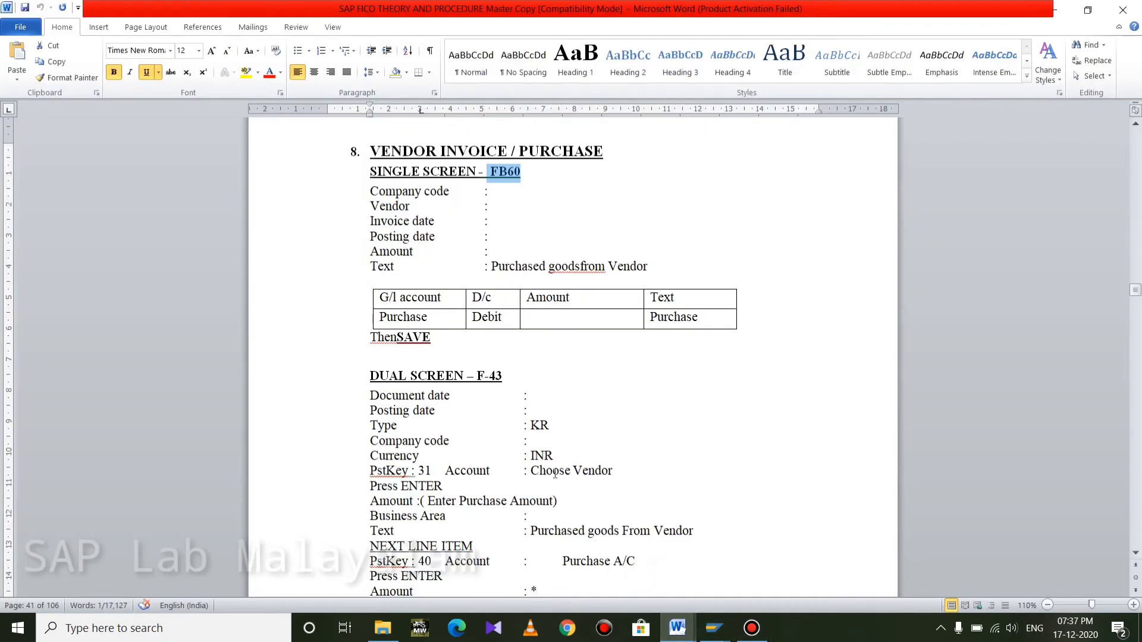
{"action": "scroll", "coordinate": [555, 473], "scroll_direction": "down", "scroll_amount": 1}
{"action": "left_click_drag", "start_coordinate": [532, 356], "coordinate": [348, 352]}
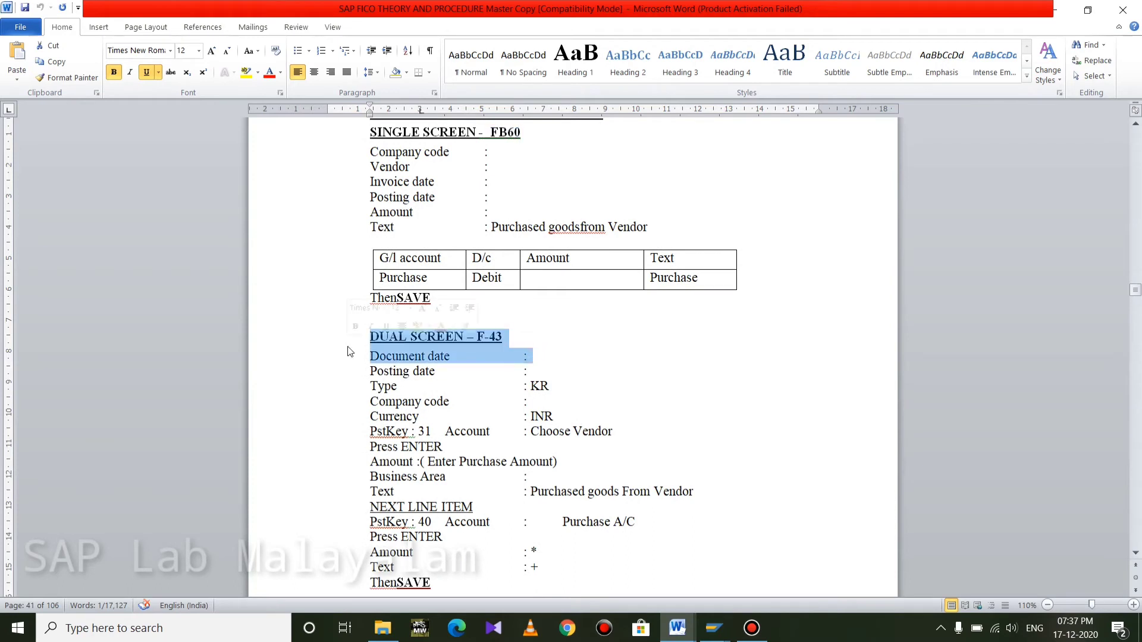
{"action": "left_click", "coordinate": [536, 356]}
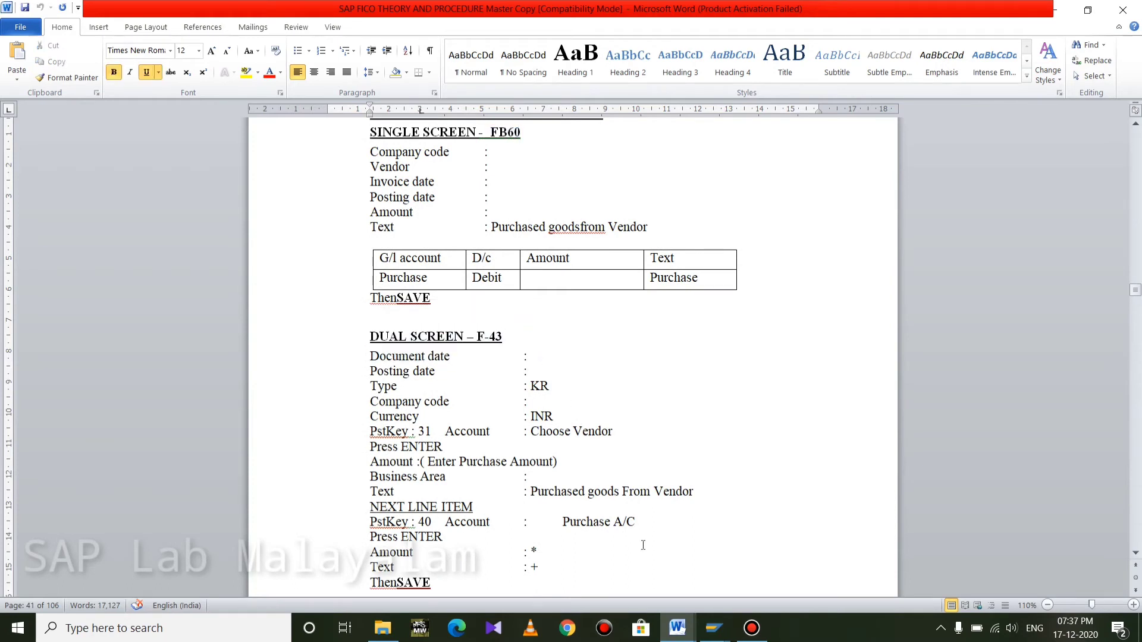
Step: Switch back to the SAP vendor invoice window and start the dual-screen invoice transaction with /nf-43
{"action": "mouse_move", "coordinate": [705, 632]}
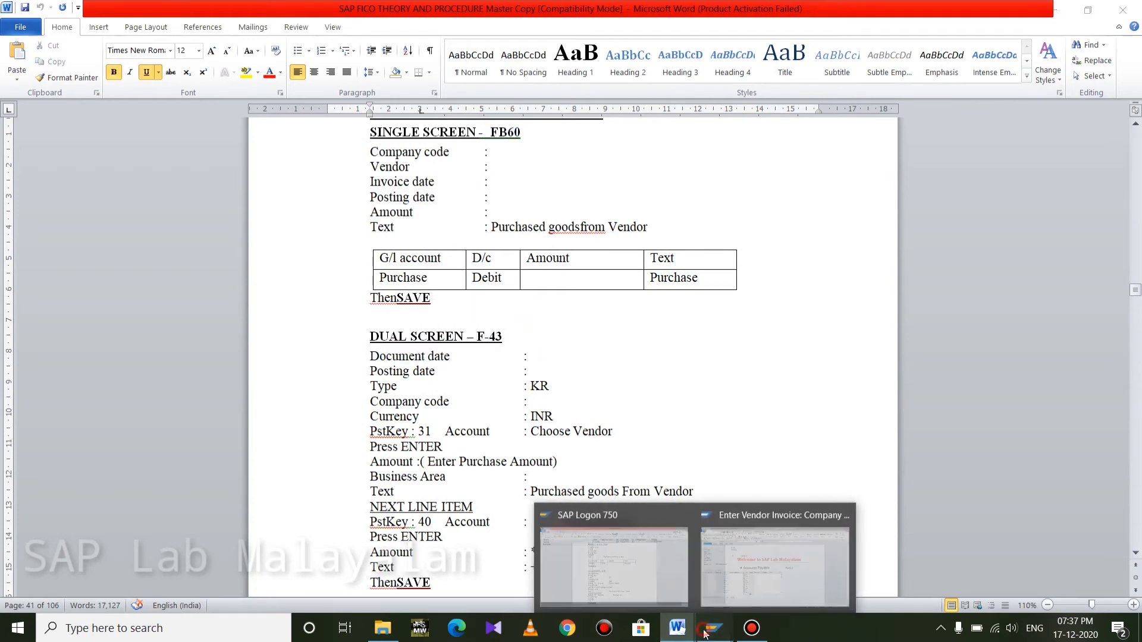
{"action": "left_click", "coordinate": [709, 542]}
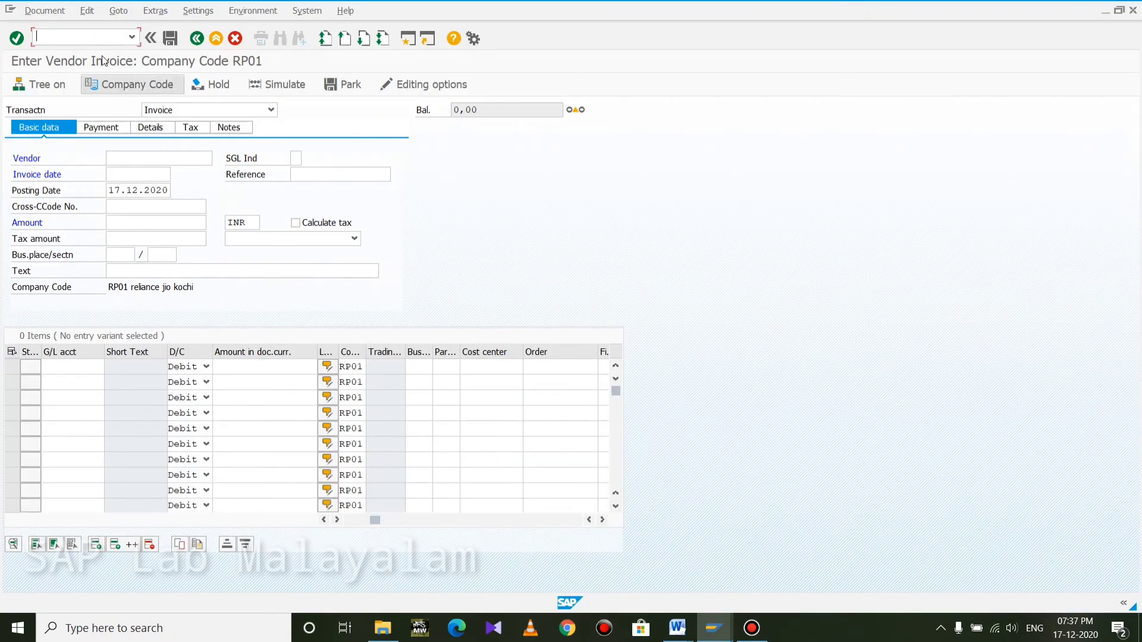
{"action": "type", "text": "/n"}
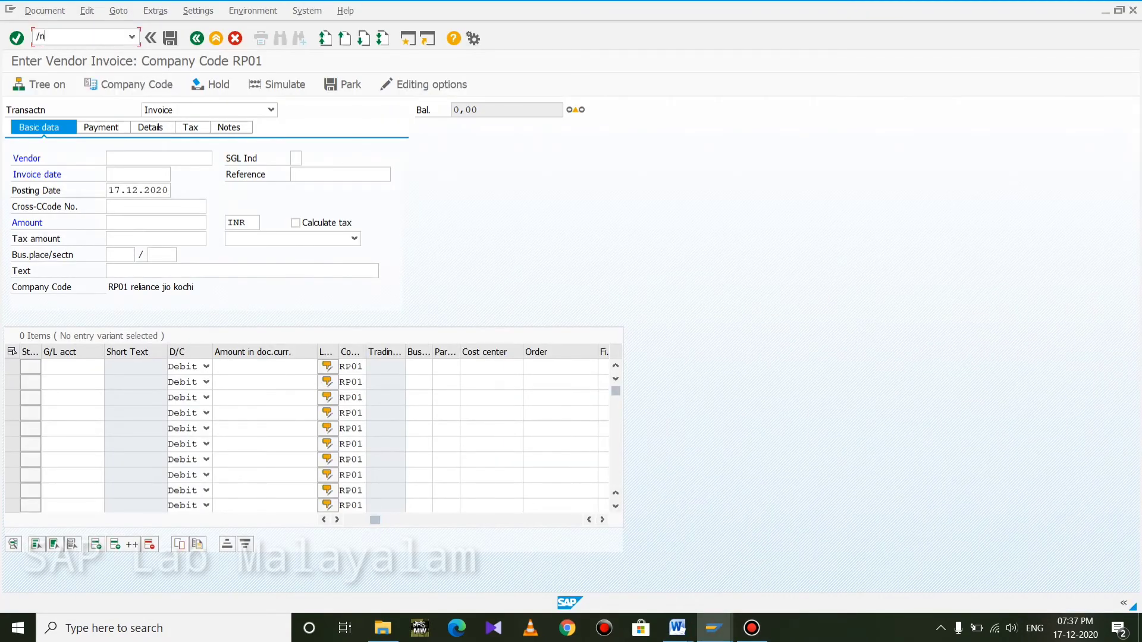
{"action": "type", "text": "f-43"}
{"action": "key", "text": "Return"}
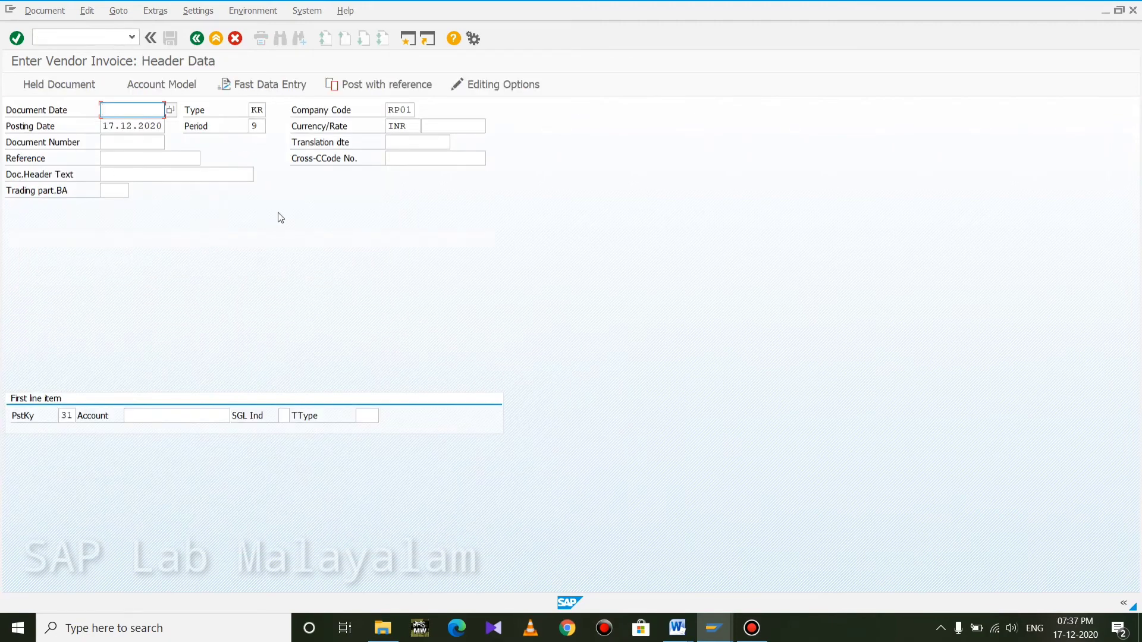
Step: Set the document date to 17.12.2020 and check the invoice header's document type and period
{"action": "type", "text": "17.12.2020"}
{"action": "left_click", "coordinate": [262, 112]}
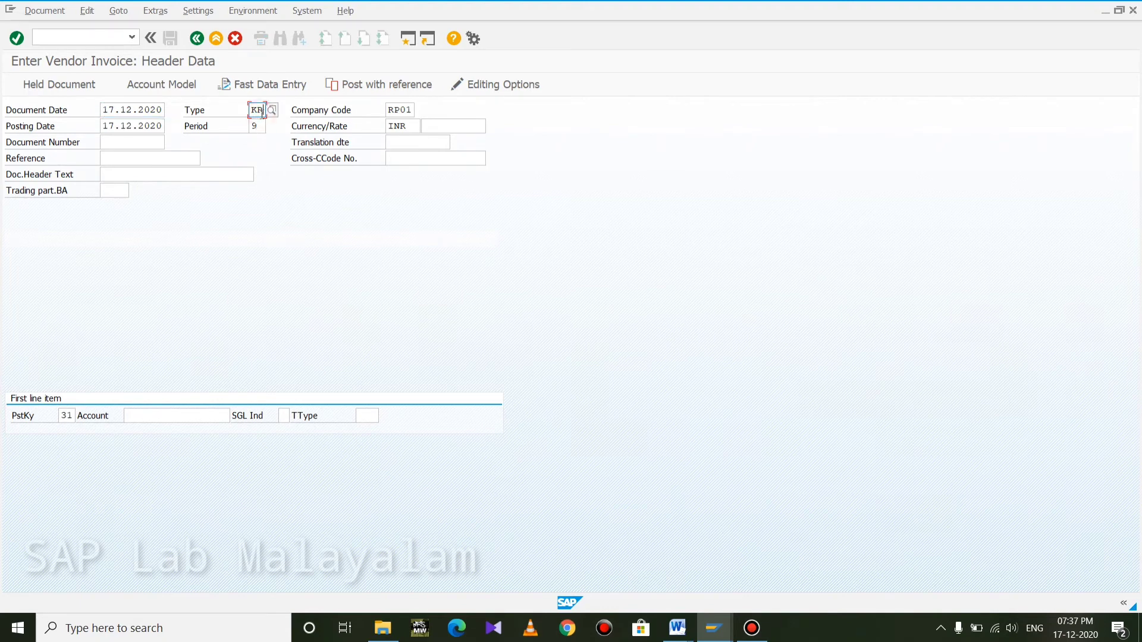
{"action": "left_click", "coordinate": [260, 126]}
Step: Look up the vendors, choose moonight group as the first line item's account and continue to its vendor item
{"action": "left_click", "coordinate": [139, 419]}
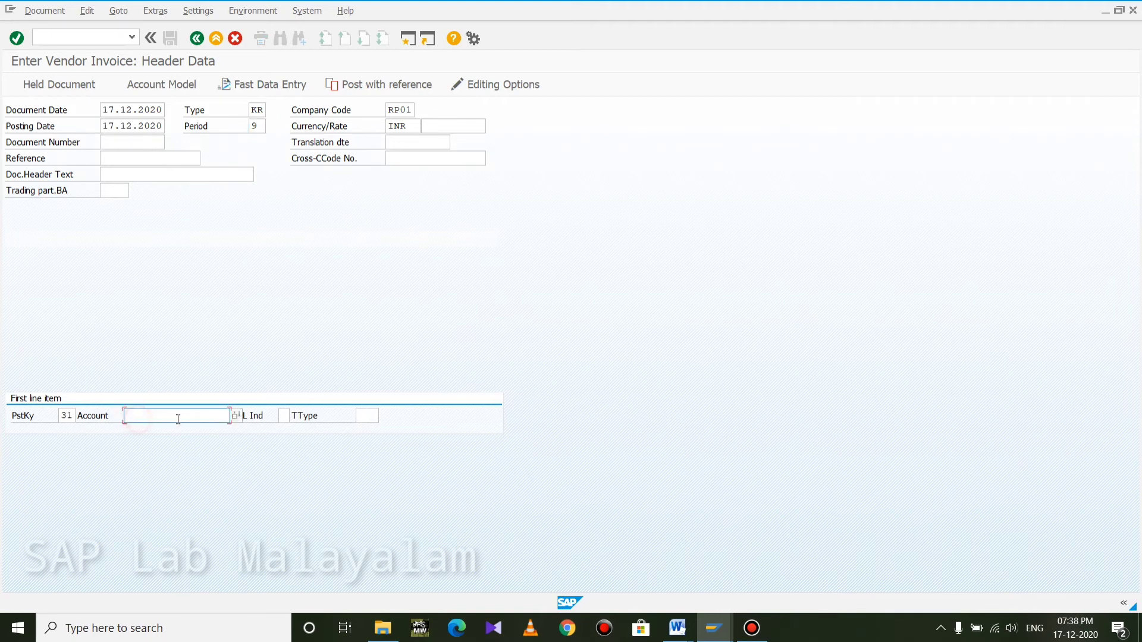
{"action": "left_click", "coordinate": [237, 417]}
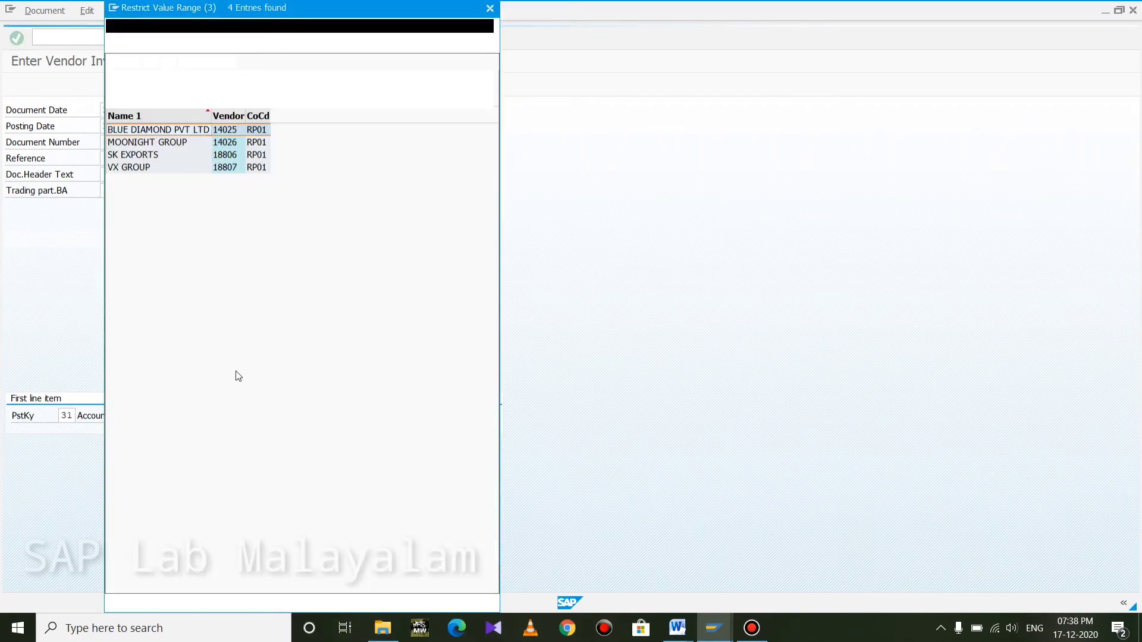
{"action": "double_click", "coordinate": [152, 143]}
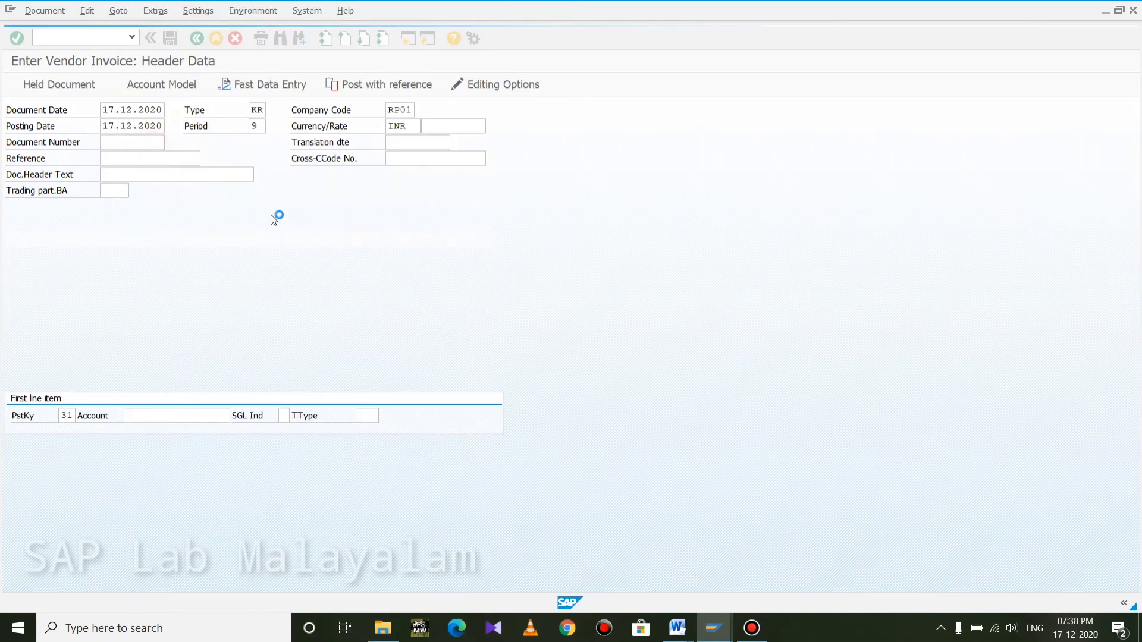
{"action": "key", "text": "Return"}
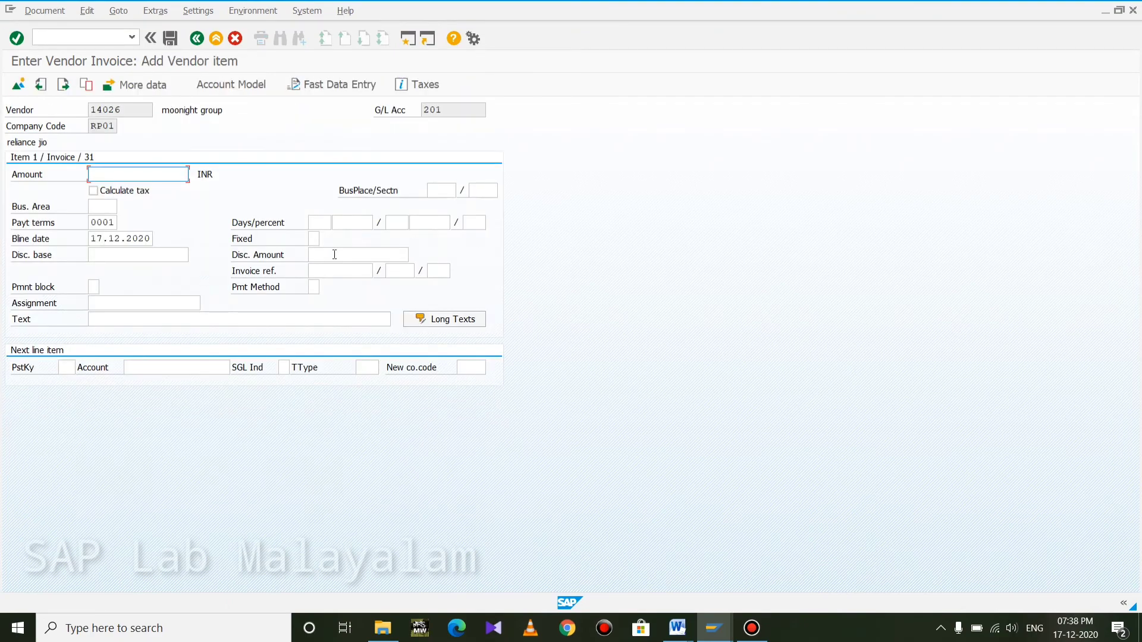
Step: Set the vendor item's amount to 30000 INR and its business area to klm
{"action": "type", "text": "30000"}
{"action": "left_click", "coordinate": [95, 210]}
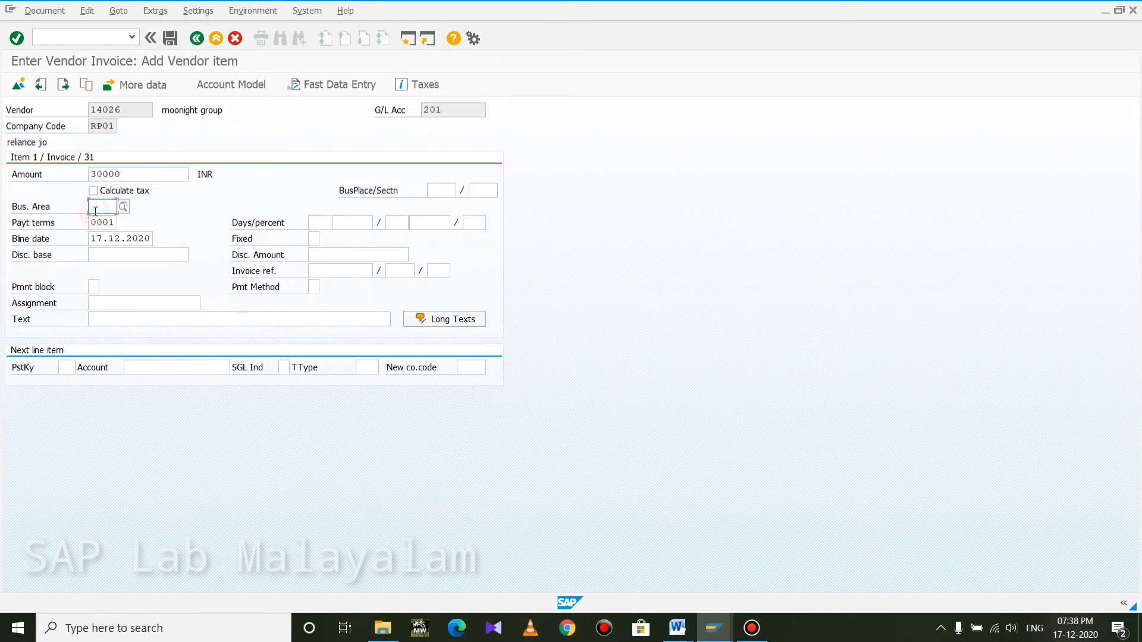
{"action": "type", "text": "klm"}
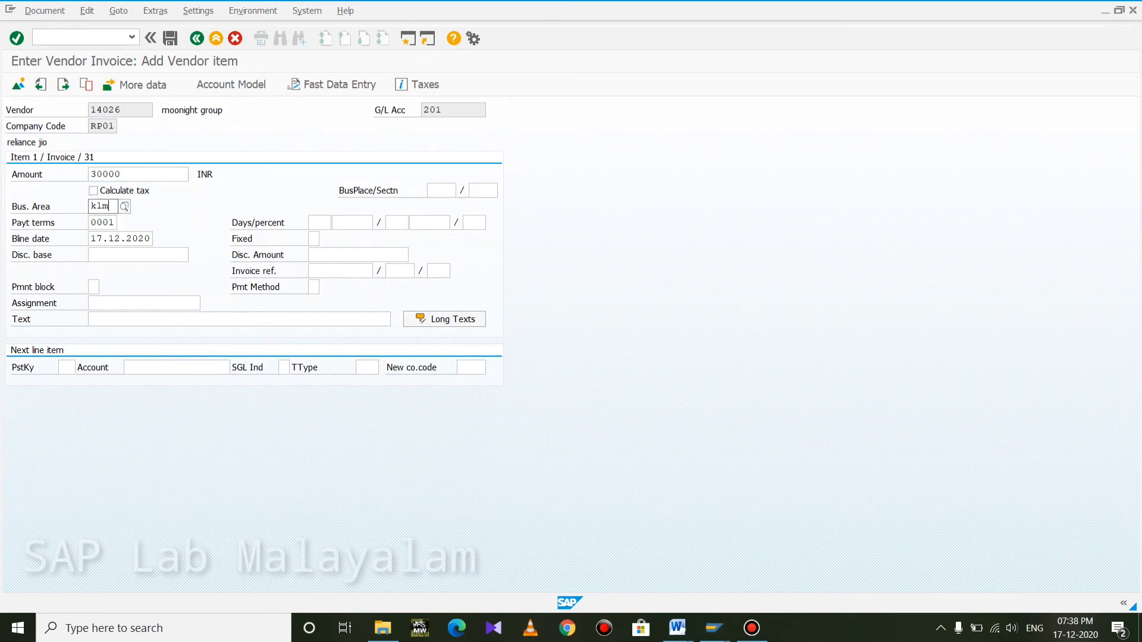
{"action": "left_click", "coordinate": [205, 219]}
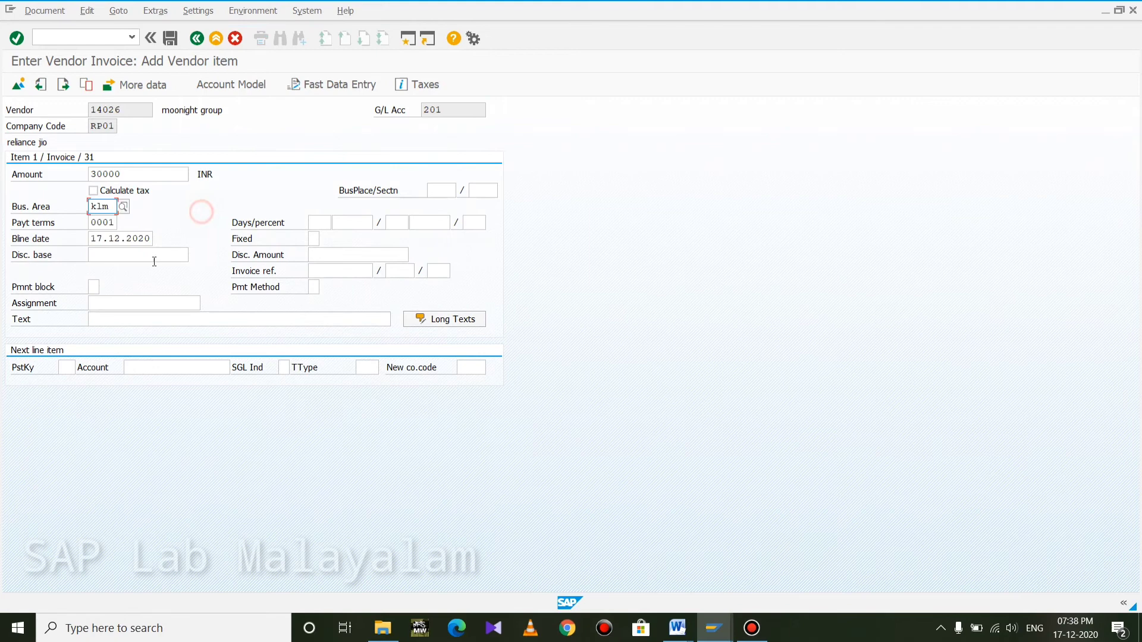
Step: Enter "purchases from moonlight" as the text of the vendor item
{"action": "left_click", "coordinate": [114, 321]}
{"action": "type", "text": "p"}
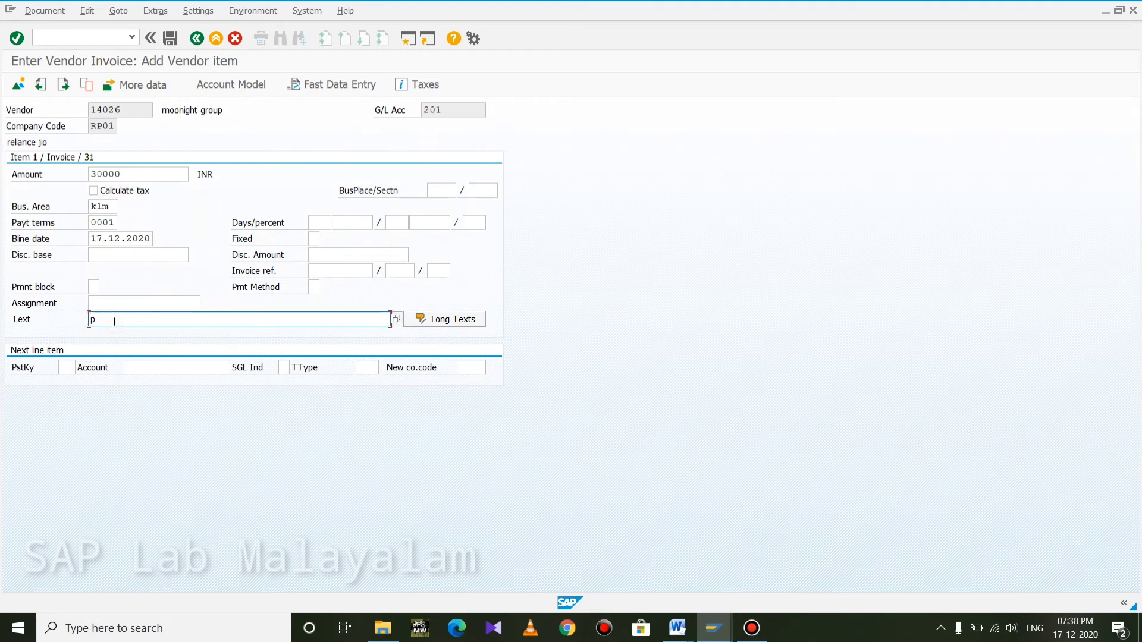
{"action": "type", "text": "urchasese"}
{"action": "key", "text": "BackSpace"}
{"action": "type", "text": "from moonlight"}
Step: Set the next line item's posting key to 40, choose purchase account from the G/L account list and continue to its item
{"action": "left_click", "coordinate": [63, 368]}
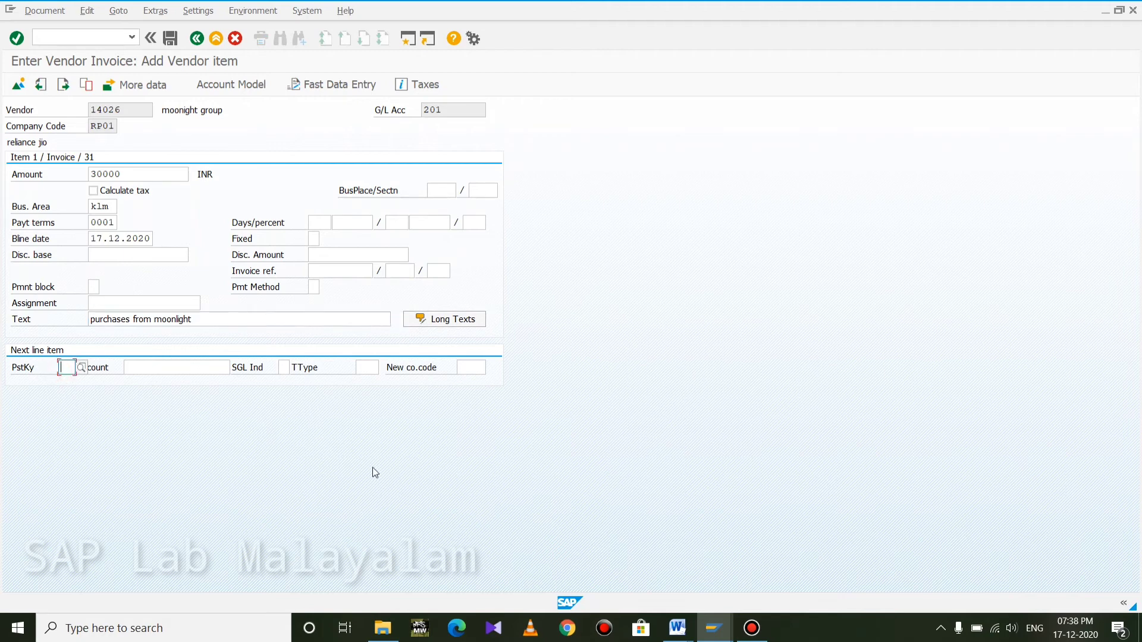
{"action": "type", "text": "40"}
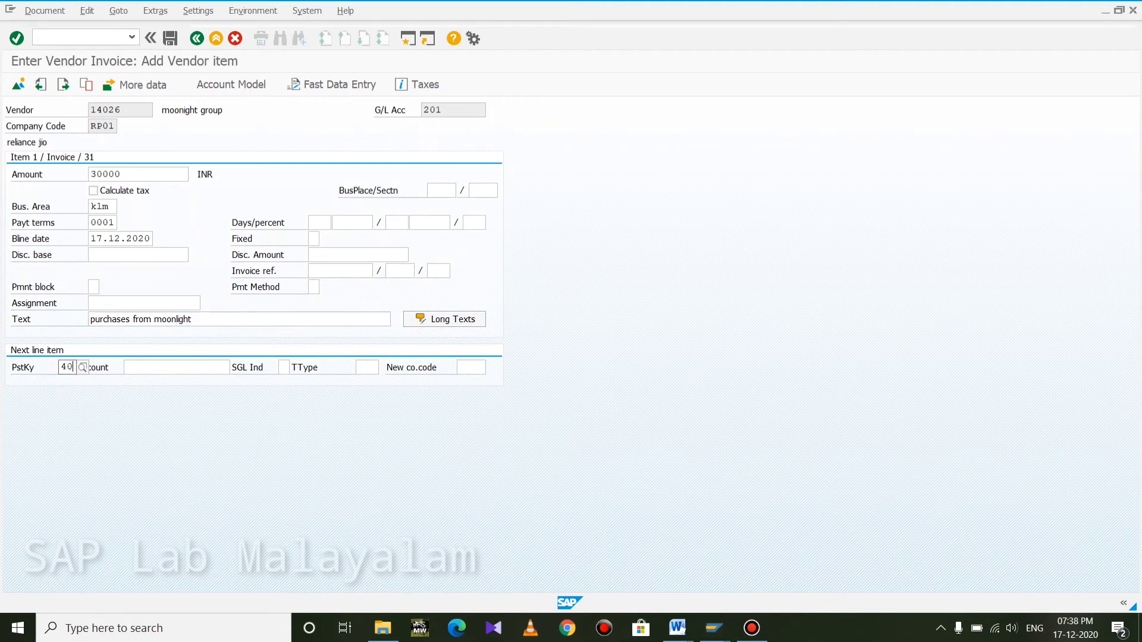
{"action": "key", "text": "Tab"}
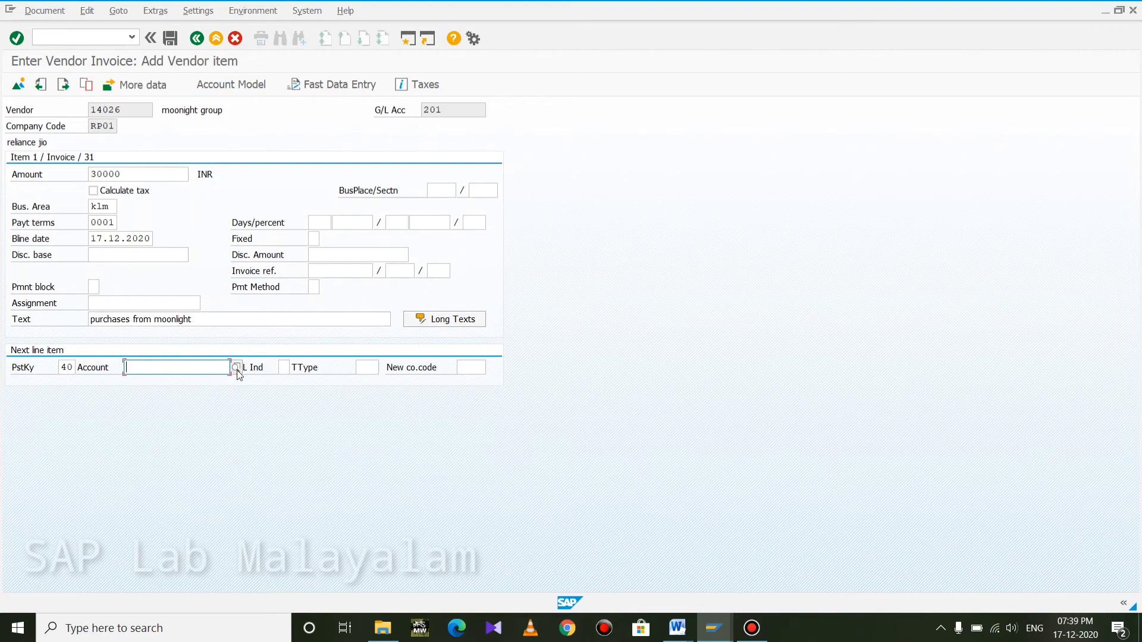
{"action": "left_click", "coordinate": [237, 370]}
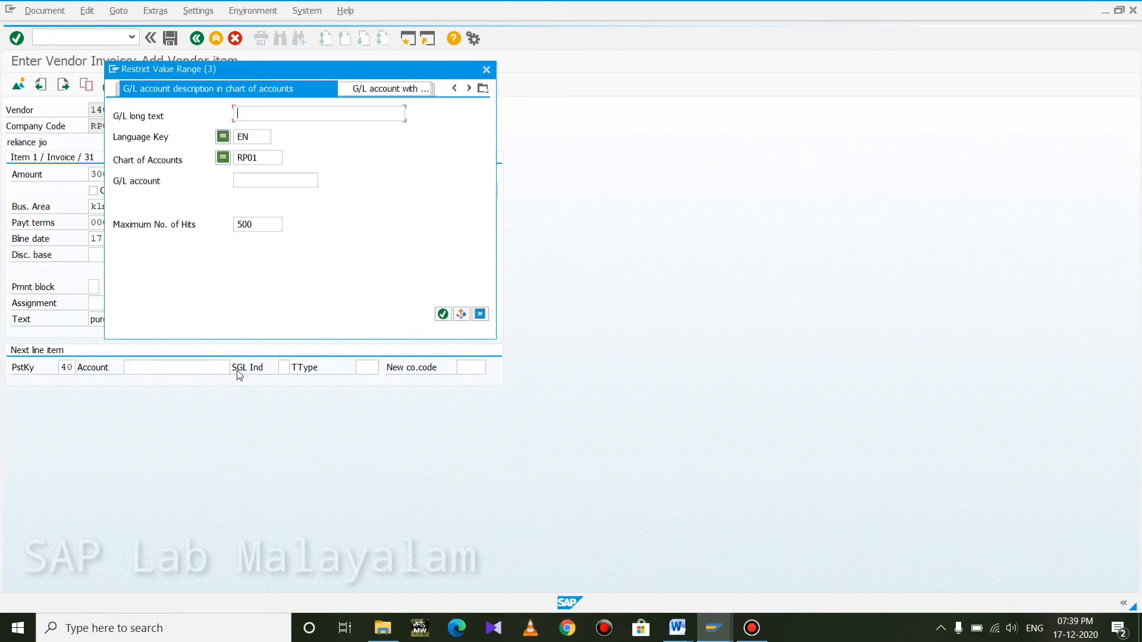
{"action": "key", "text": "Return"}
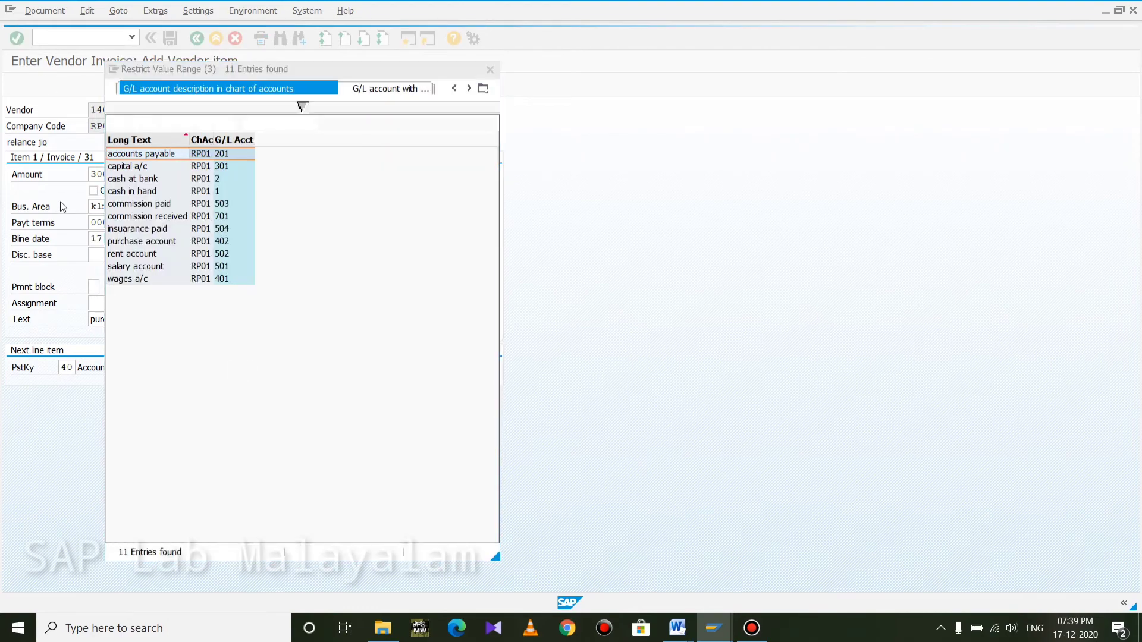
{"action": "double_click", "coordinate": [160, 242]}
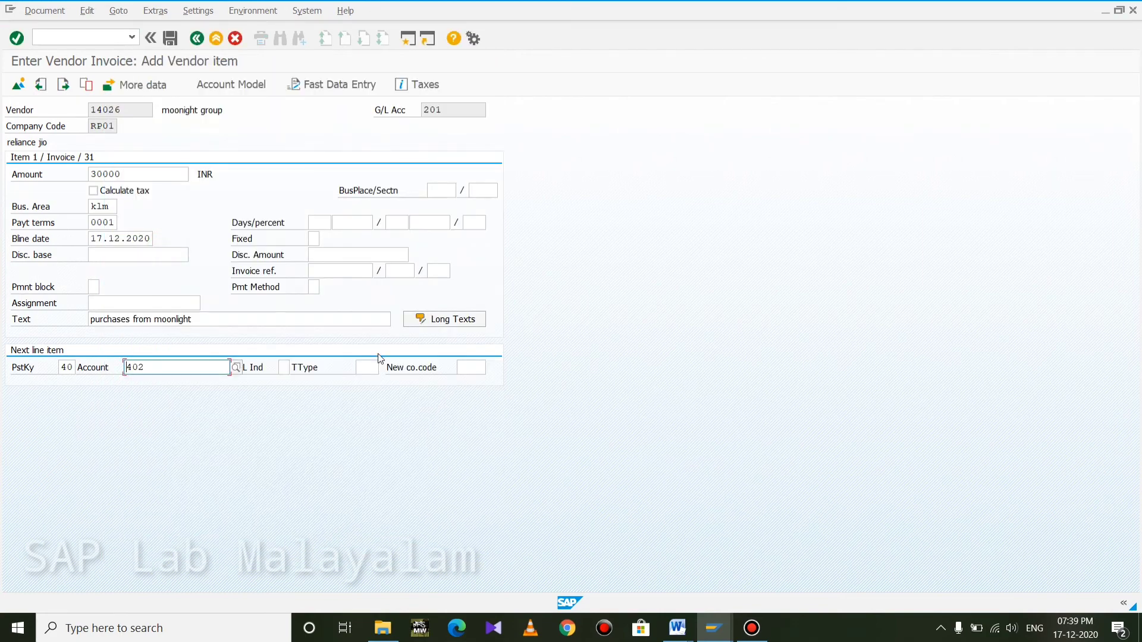
{"action": "key", "text": "Return"}
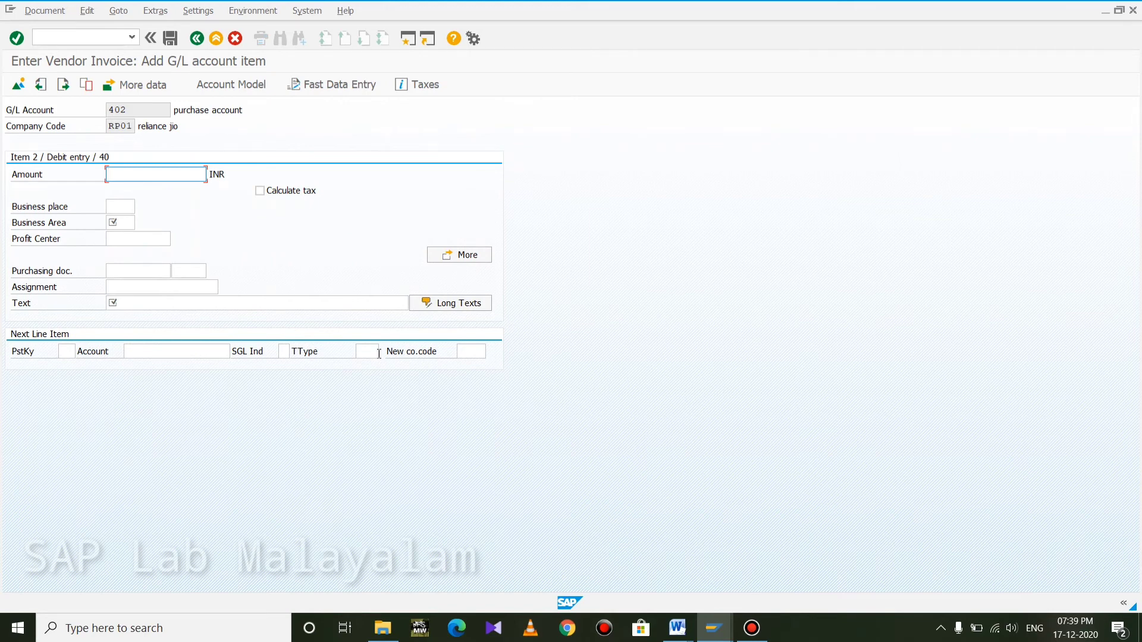
Step: Fill in the purchase account item with amount *, business area klm and text +, and confirm the entries
{"action": "type", "text": "*"}
{"action": "key", "text": "Tab"}
{"action": "key", "text": "Tab"}
{"action": "key", "text": "Tab"}
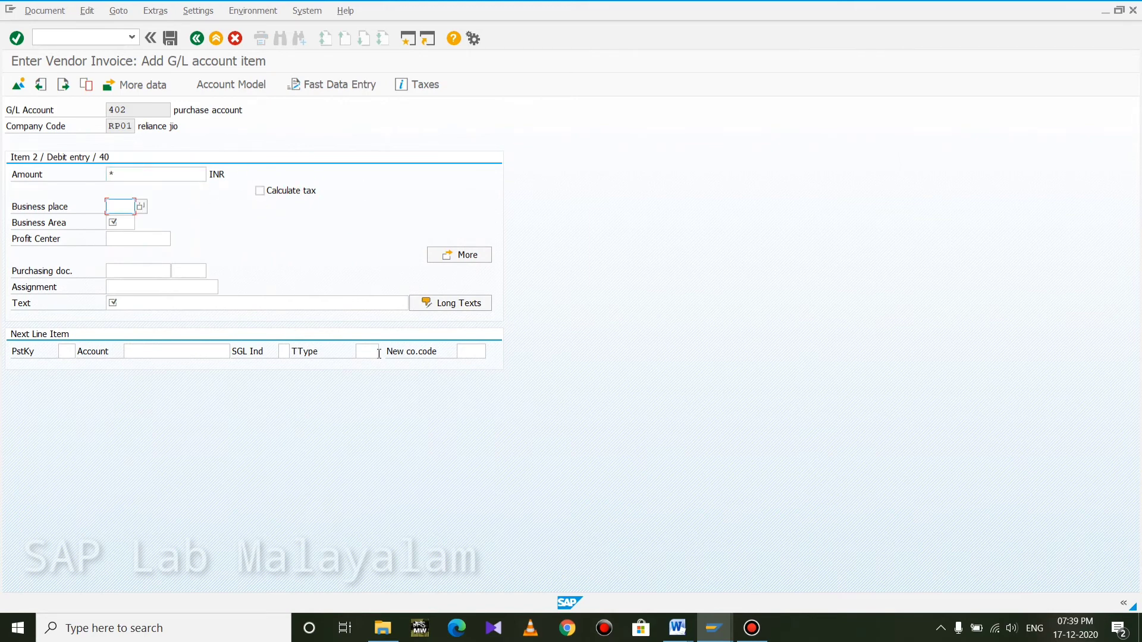
{"action": "type", "text": "klm"}
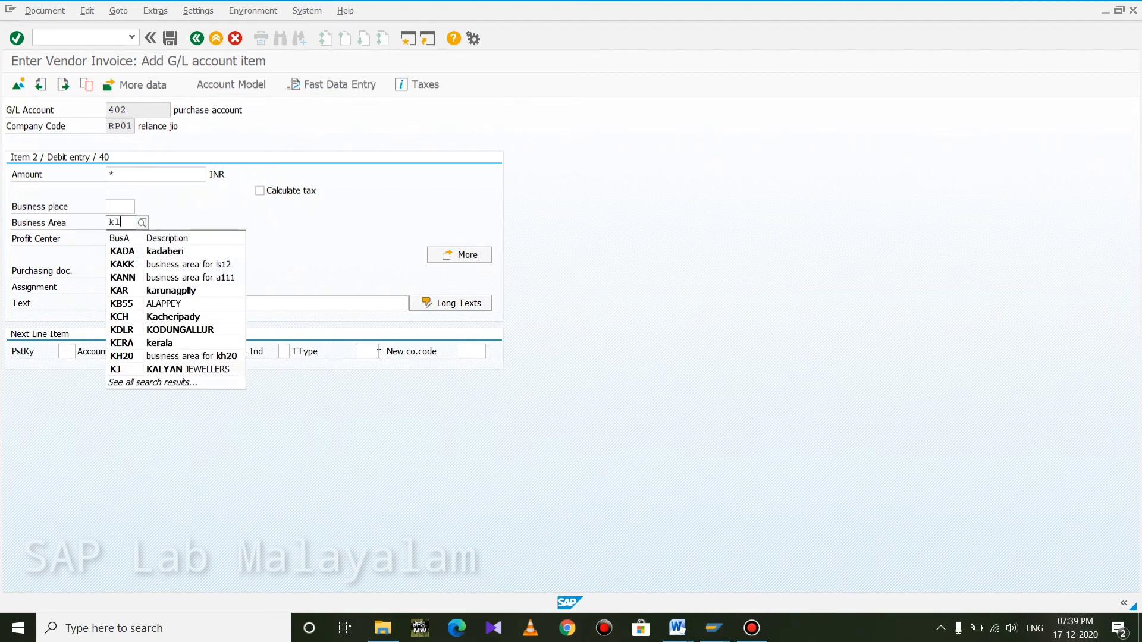
{"action": "key", "text": "Tab"}
{"action": "key", "text": "Tab"}
{"action": "key", "text": "Tab"}
{"action": "key", "text": "Tab"}
{"action": "key", "text": "Tab"}
{"action": "key", "text": "Tab"}
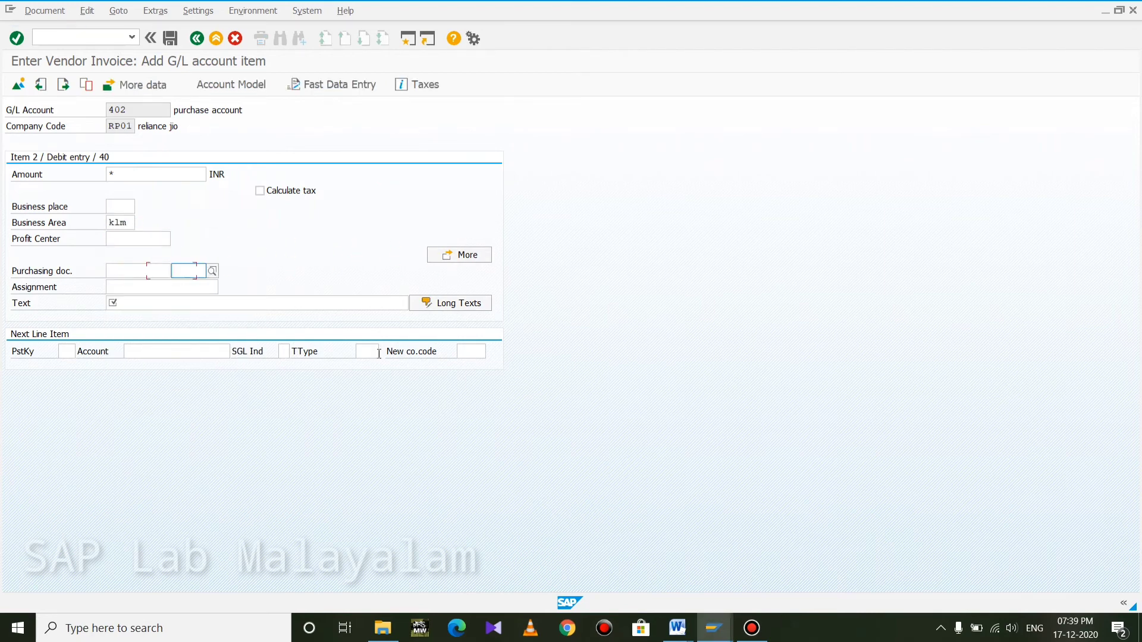
{"action": "type", "text": "+"}
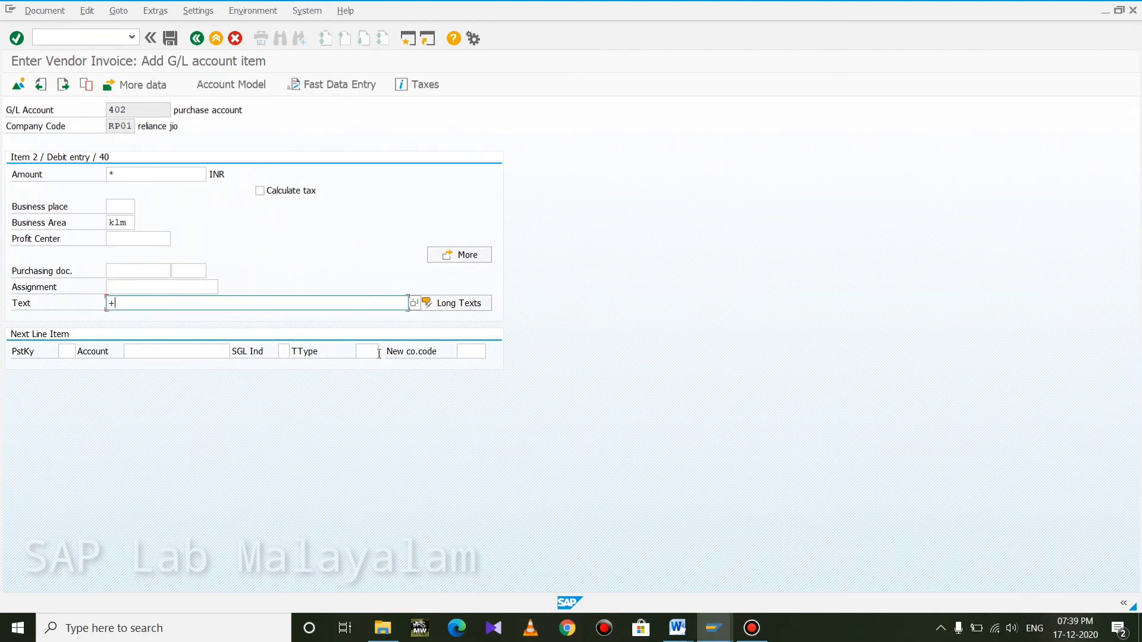
{"action": "key", "text": "Return"}
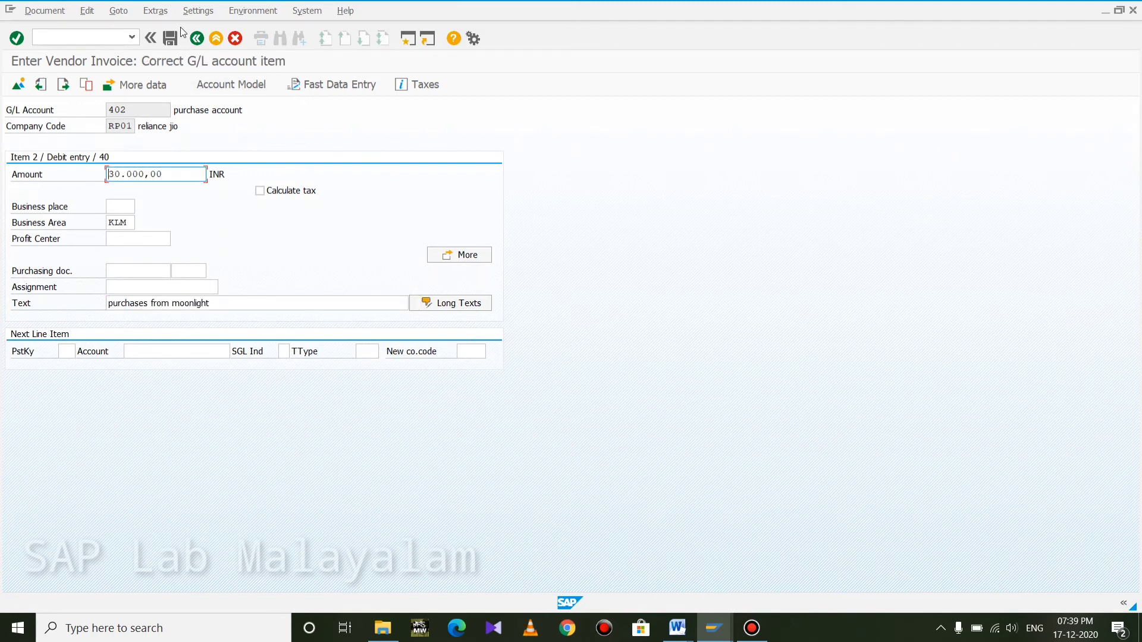
Step: Simulate the moonight group invoice and post it
{"action": "left_click", "coordinate": [47, 11]}
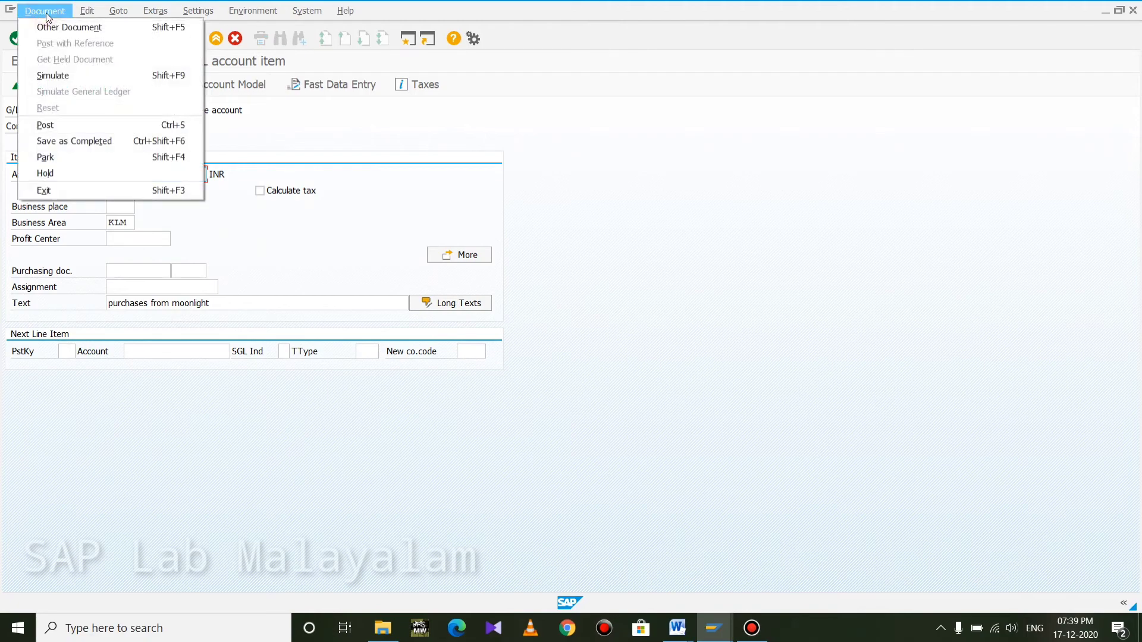
{"action": "left_click", "coordinate": [59, 77]}
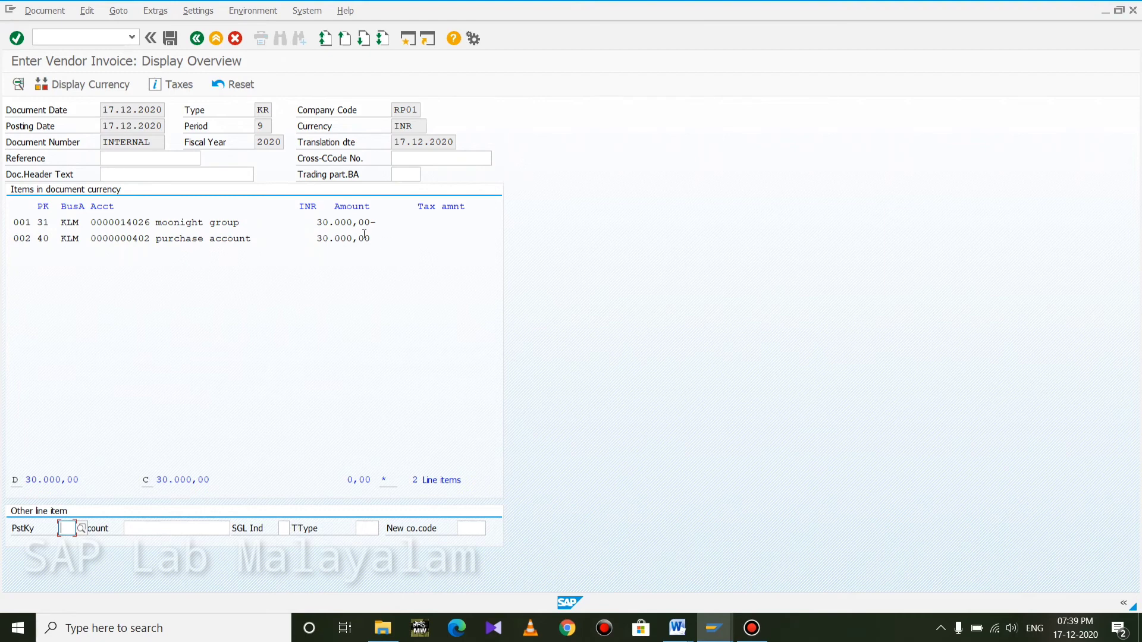
{"action": "left_click", "coordinate": [169, 37]}
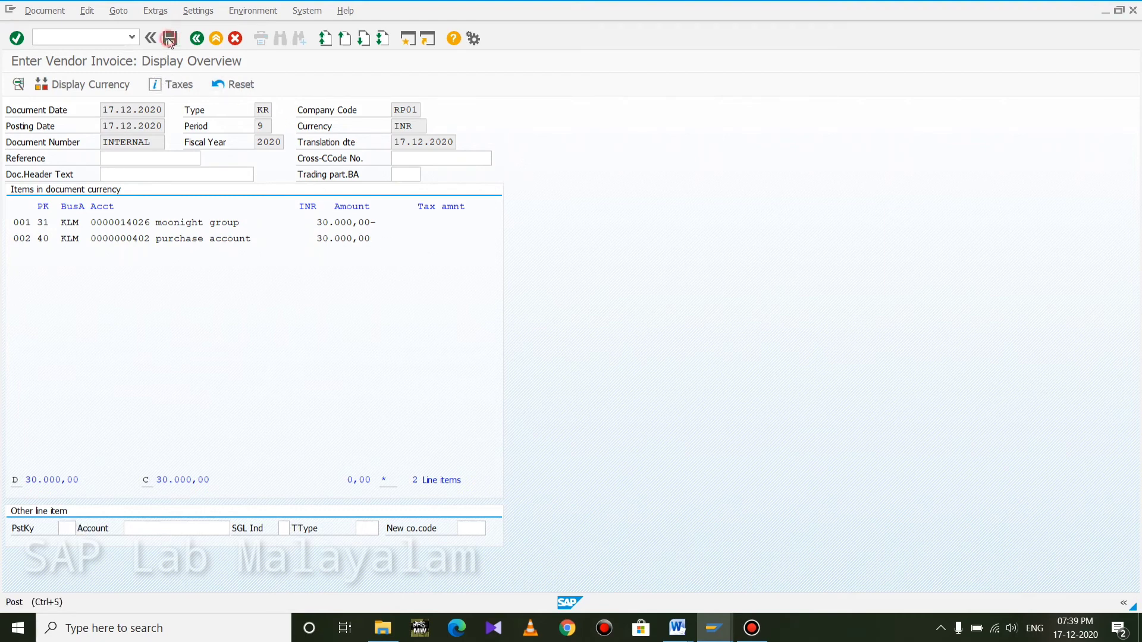
Step: Display the just-posted invoice document to check its line items, and return to the invoice header
{"action": "left_click", "coordinate": [28, 8]}
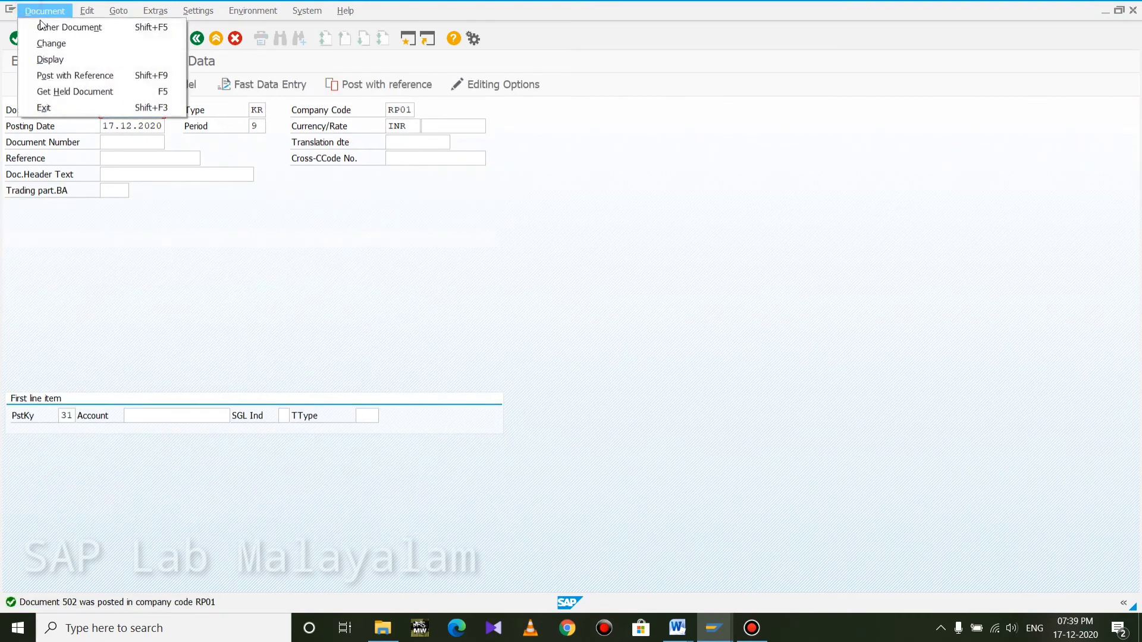
{"action": "left_click", "coordinate": [76, 59]}
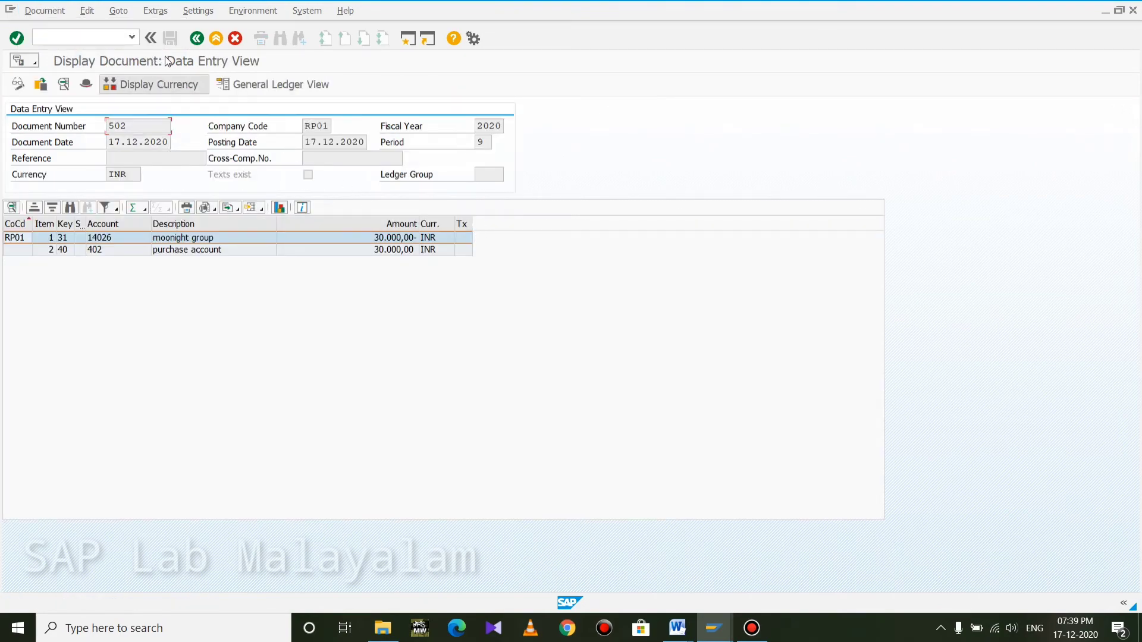
{"action": "left_click", "coordinate": [196, 38]}
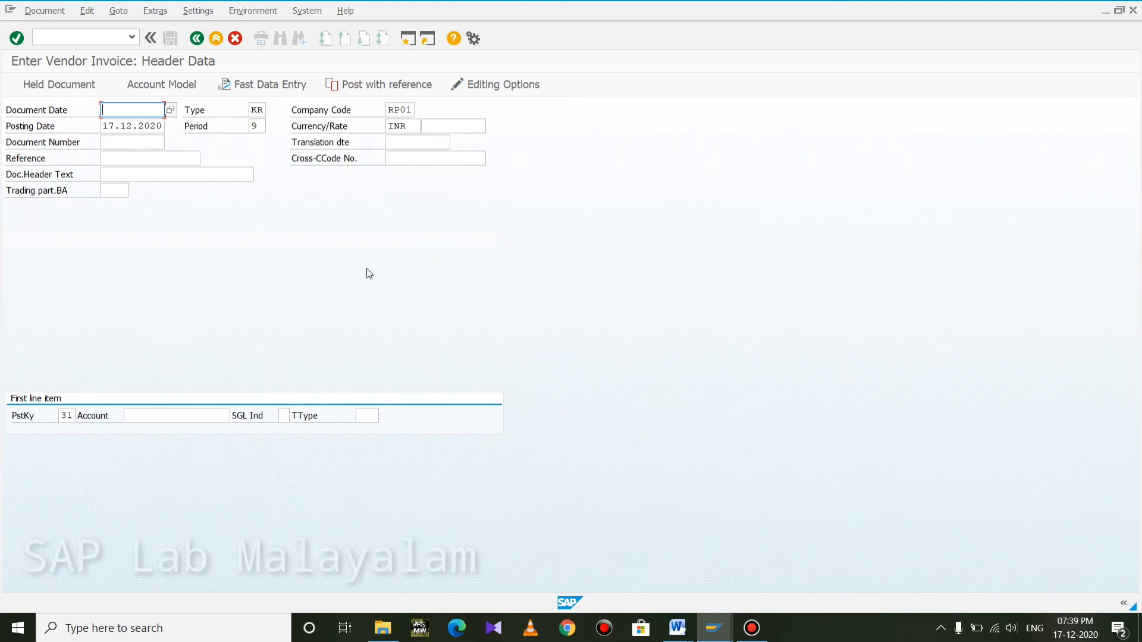
Step: Set the new invoice's document date to 17.12.2020
{"action": "type", "text": "17"}
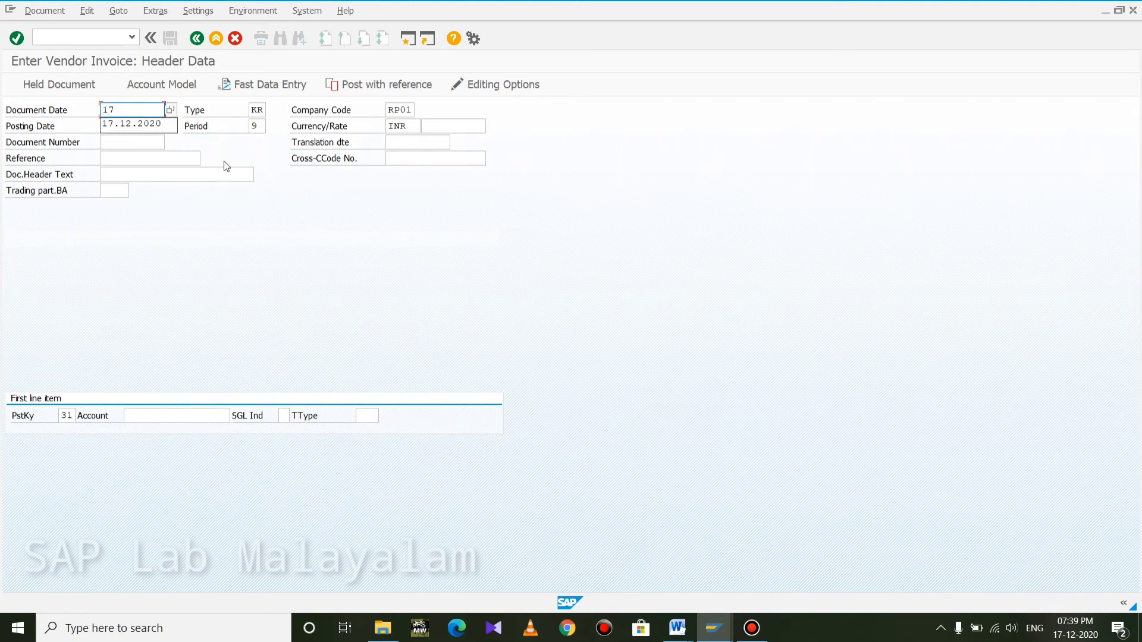
{"action": "type", "text": ".12"}
{"action": "left_click", "coordinate": [155, 127]}
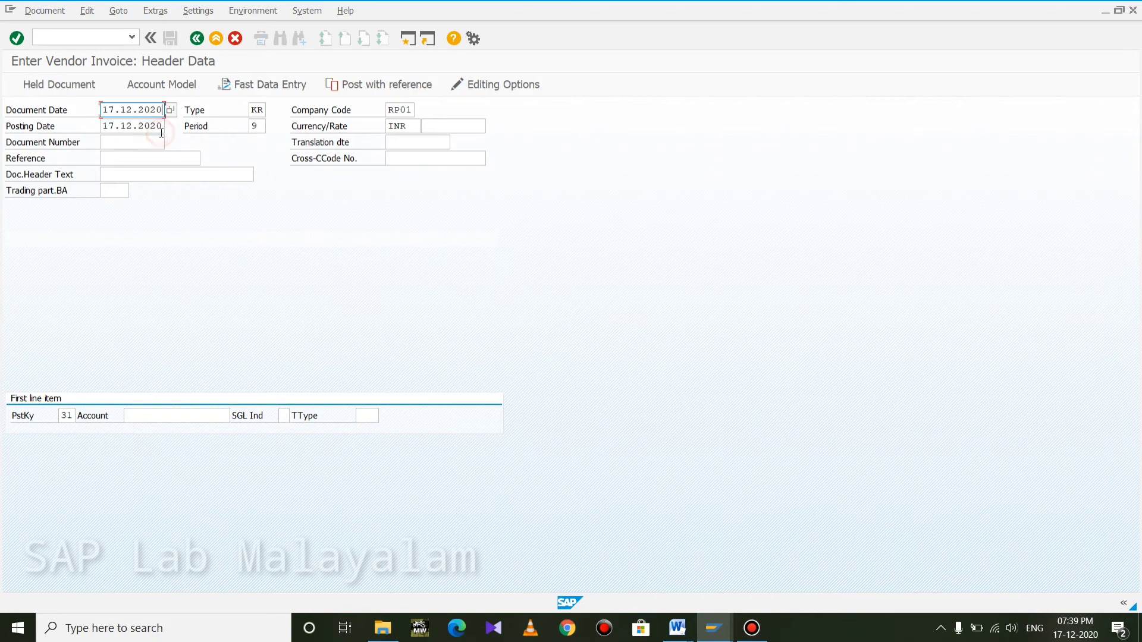
Step: Look up the company code's vendors, choose sk exports as the first line item's account and continue to its vendor item
{"action": "left_click", "coordinate": [166, 415]}
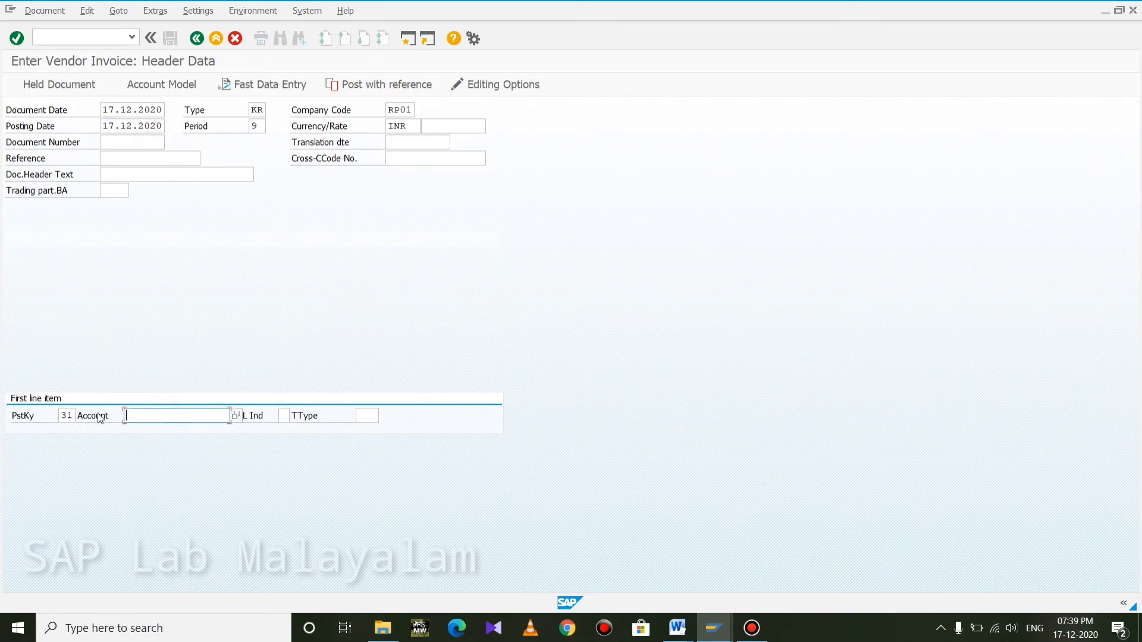
{"action": "left_click", "coordinate": [234, 416]}
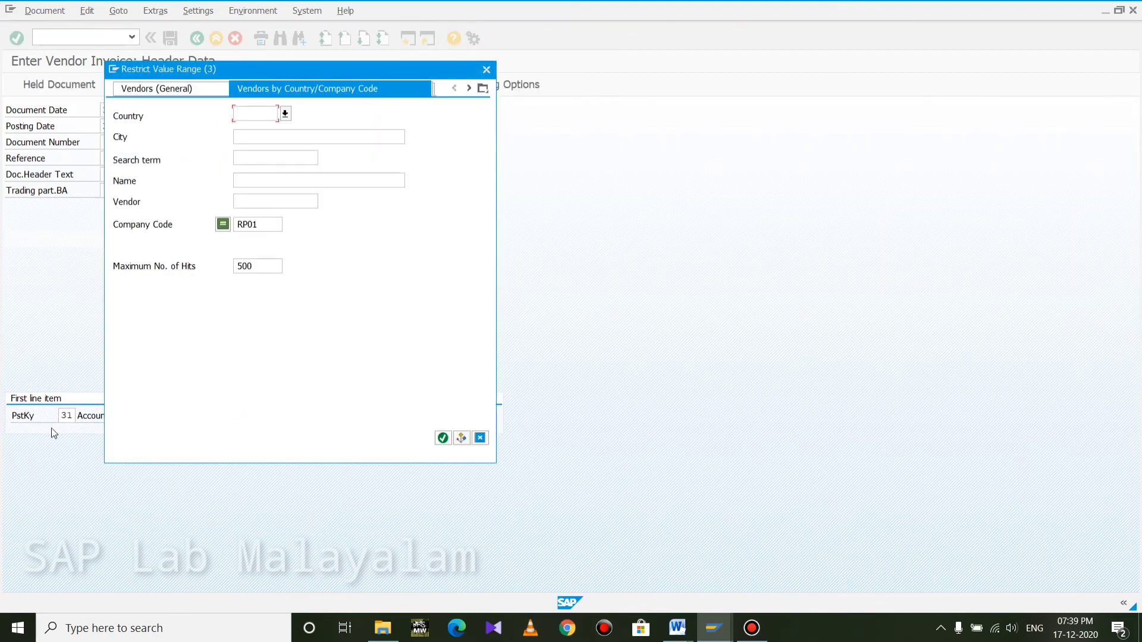
{"action": "key", "text": "Return"}
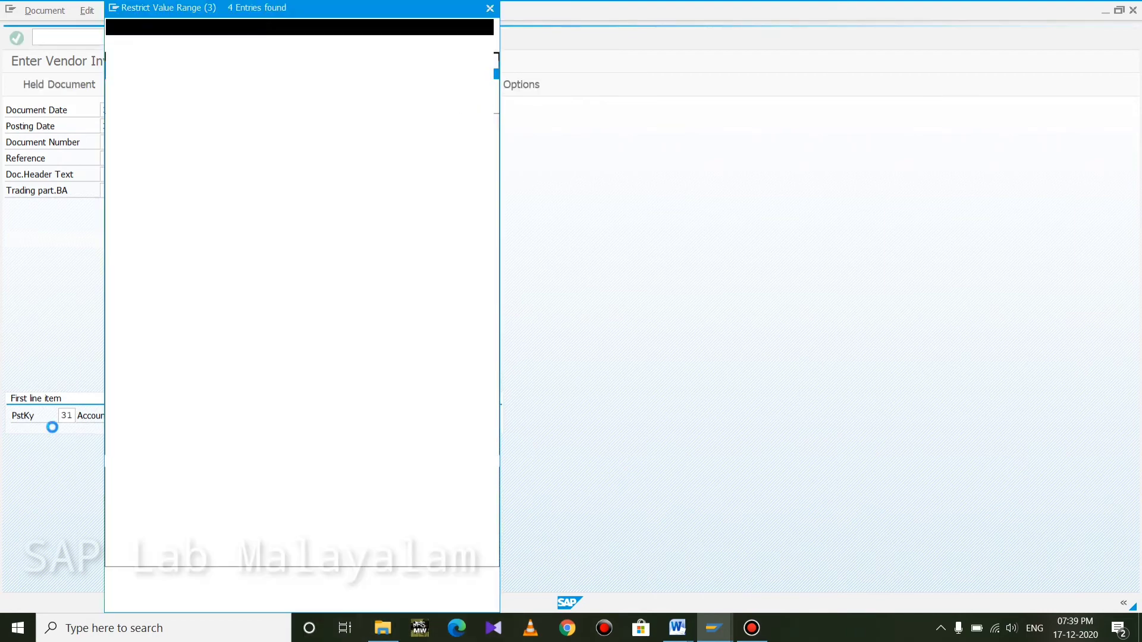
{"action": "double_click", "coordinate": [138, 156]}
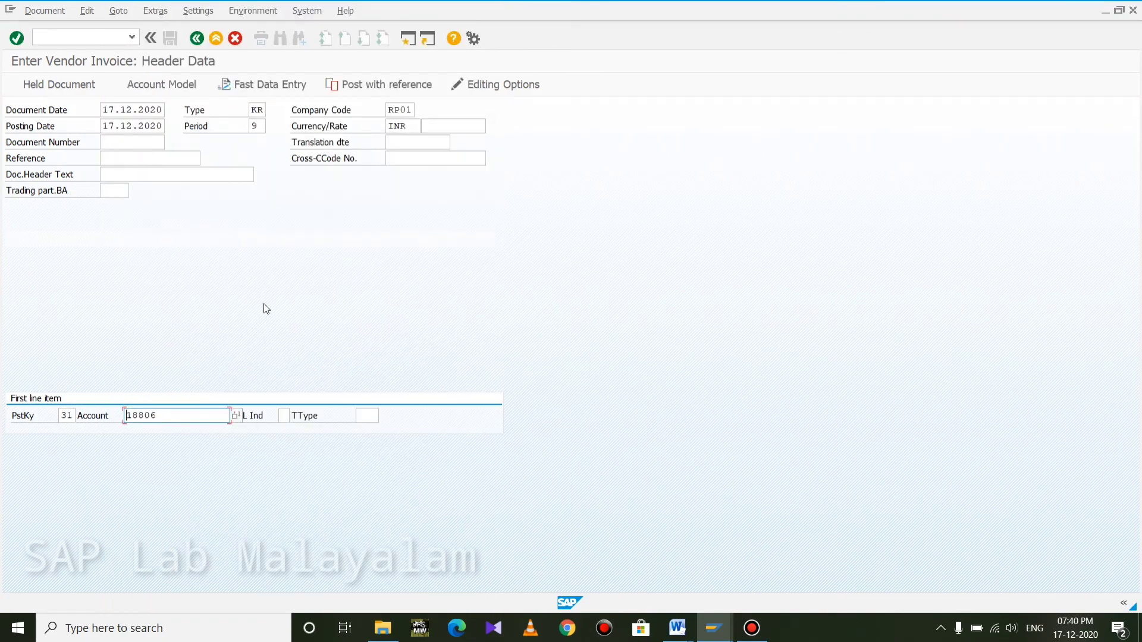
{"action": "key", "text": "Return"}
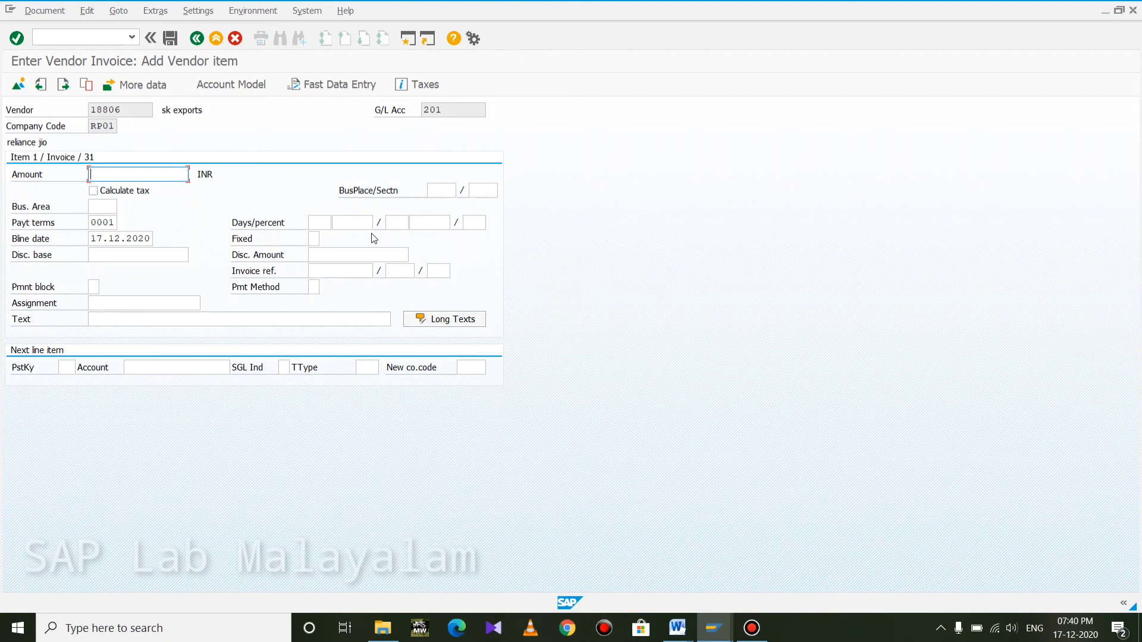
Step: Set the sk exports item's amount to 40000 INR and its business area to klm
{"action": "type", "text": "40000"}
{"action": "key", "text": "Tab"}
{"action": "key", "text": "Tab"}
{"action": "key", "text": "Tab"}
{"action": "key", "text": "Tab"}
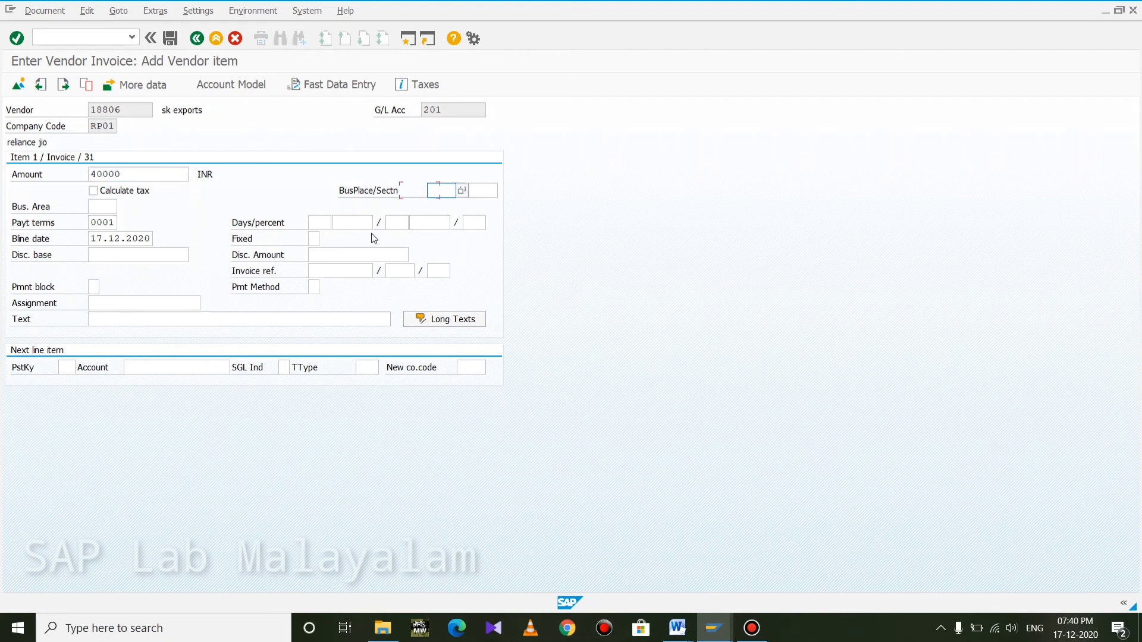
{"action": "type", "text": "kj"}
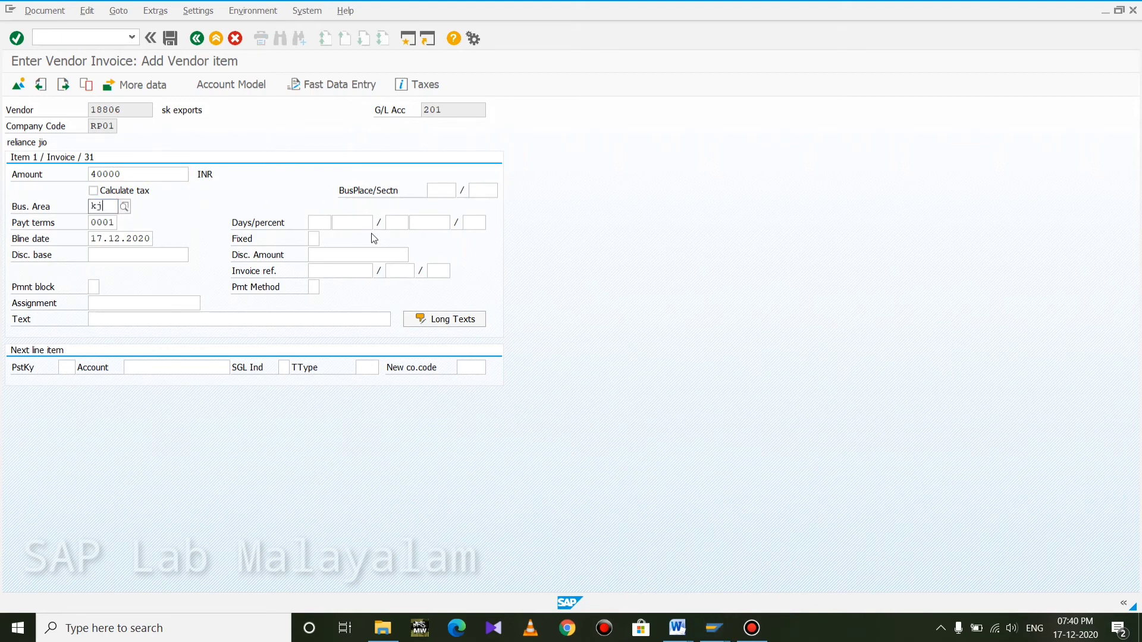
{"action": "type", "text": "m"}
{"action": "key", "text": "Return"}
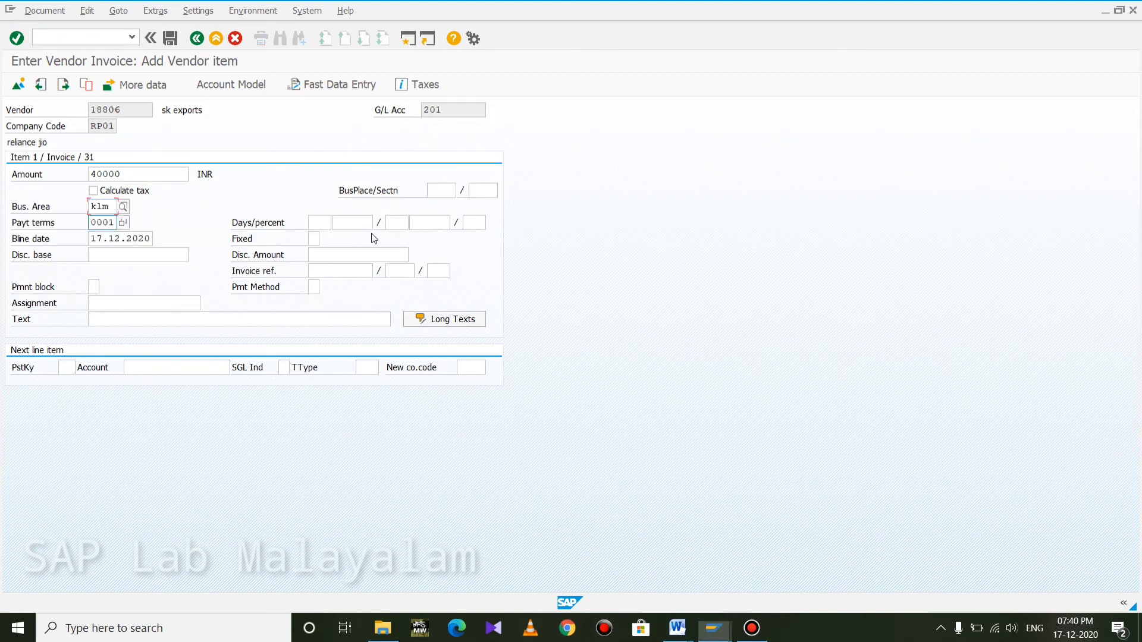
Step: Enter "purchases from sk" as the text of the sk exports item, adapting the earlier moonlight text
{"action": "key", "text": "Tab"}
{"action": "key", "text": "Tab"}
{"action": "key", "text": "Tab"}
{"action": "key", "text": "Tab"}
{"action": "key", "text": "Tab"}
{"action": "key", "text": "Tab"}
{"action": "key", "text": "Tab"}
{"action": "key", "text": "Tab"}
{"action": "key", "text": "Tab"}
{"action": "key", "text": "Tab"}
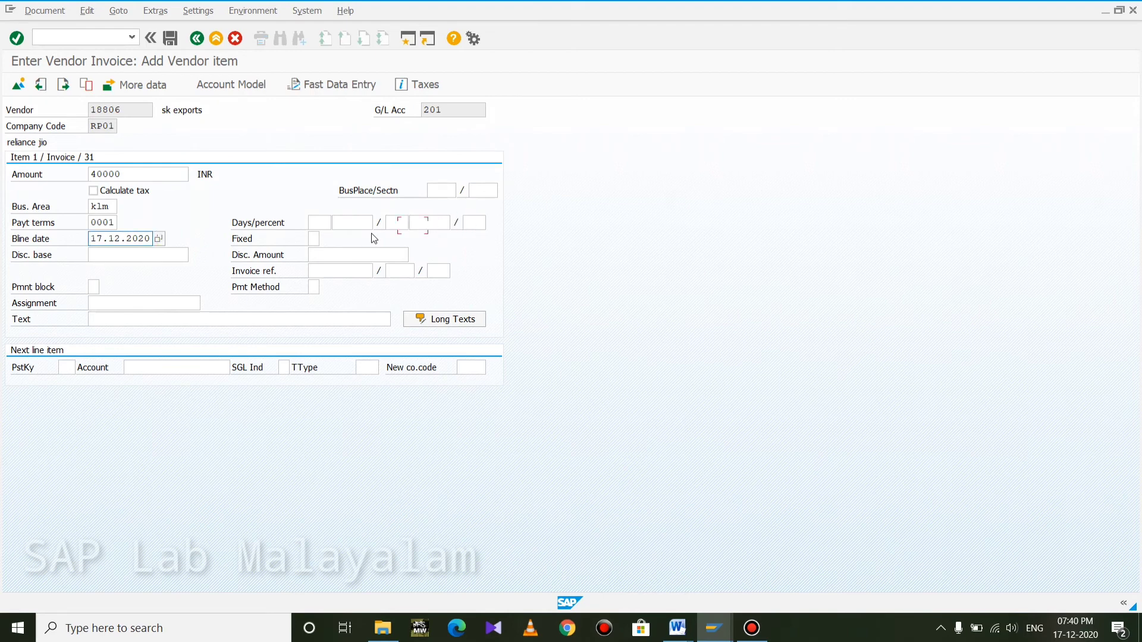
{"action": "key", "text": "Tab"}
{"action": "key", "text": "Tab"}
{"action": "key", "text": "Tab"}
{"action": "key", "text": "Tab"}
{"action": "key", "text": "Tab"}
{"action": "key", "text": "Tab"}
{"action": "key", "text": "Tab"}
{"action": "left_click", "coordinate": [203, 316]}
{"action": "type", "text": "p"}
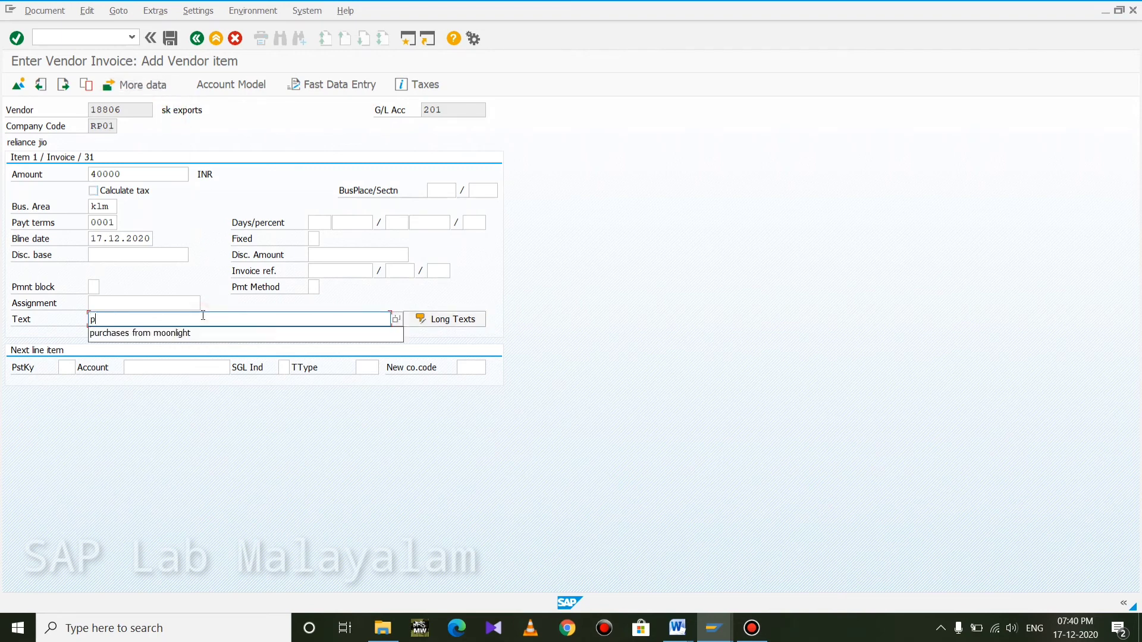
{"action": "key", "text": "Down"}
{"action": "key", "text": "Return"}
{"action": "key", "text": "BackSpace"}
{"action": "key", "text": "BackSpace"}
{"action": "key", "text": "BackSpace"}
{"action": "key", "text": "BackSpace"}
{"action": "key", "text": "BackSpace"}
{"action": "key", "text": "BackSpace"}
{"action": "key", "text": "BackSpace"}
{"action": "key", "text": "BackSpace"}
{"action": "key", "text": "BackSpace"}
{"action": "type", "text": "sk"}
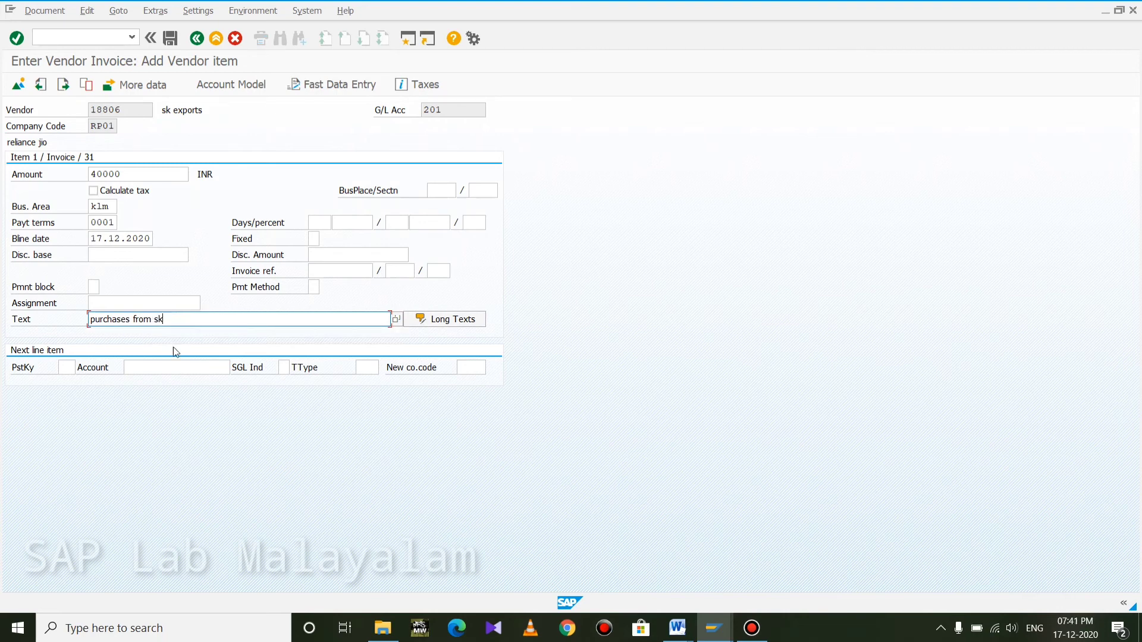
Step: Give the next line item posting key 40, look up the purchase account as its G/L account and continue to that item
{"action": "left_click", "coordinate": [68, 367]}
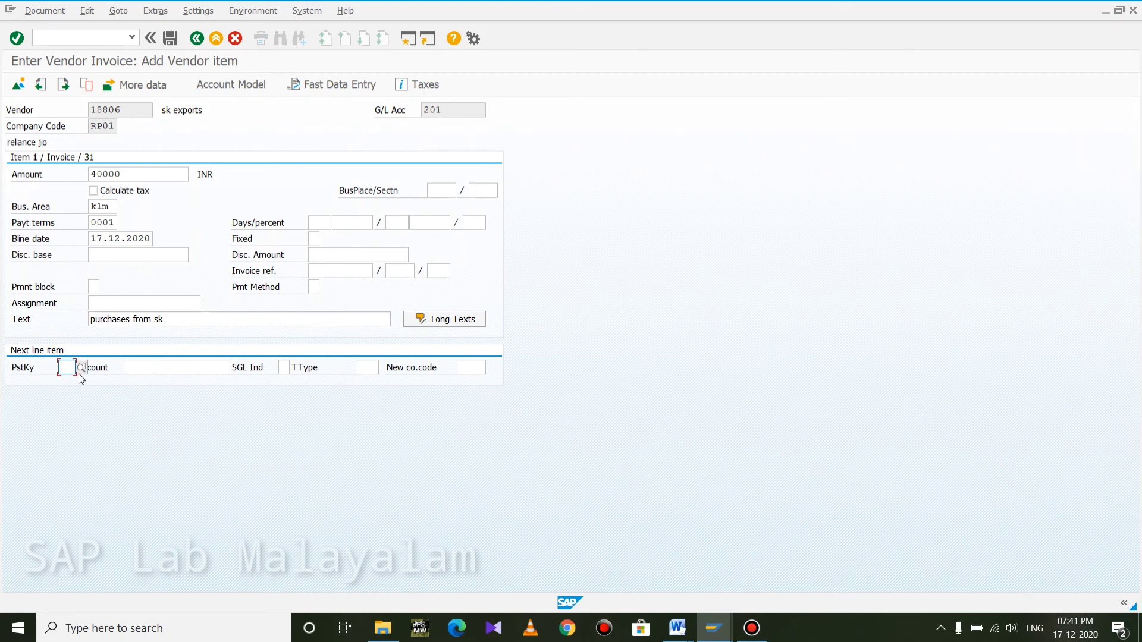
{"action": "type", "text": "40"}
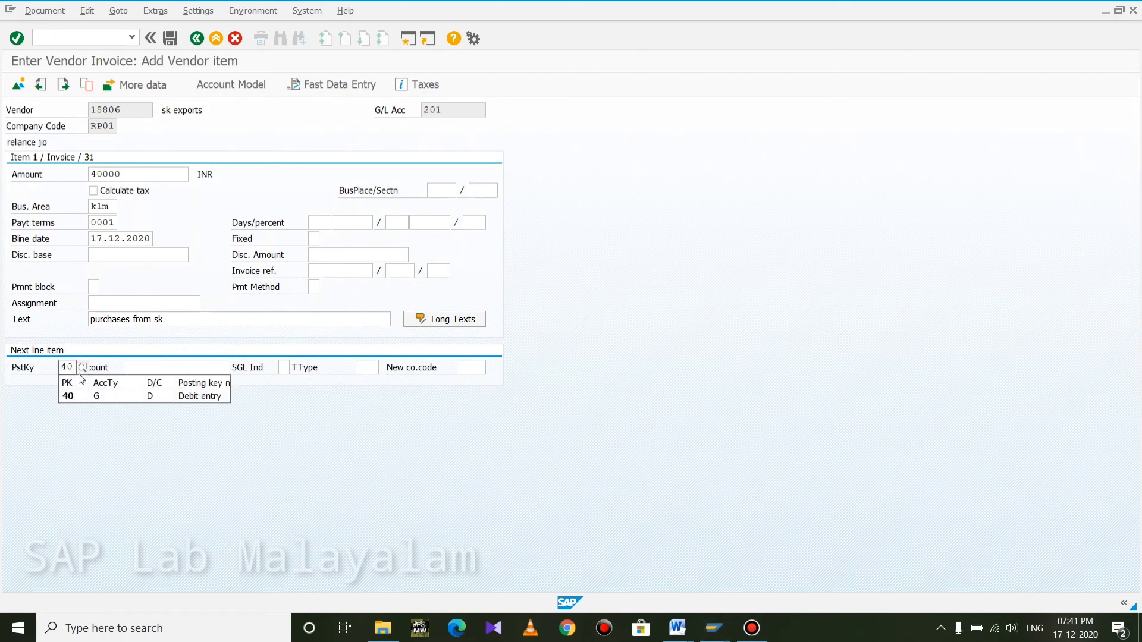
{"action": "key", "text": "Escape"}
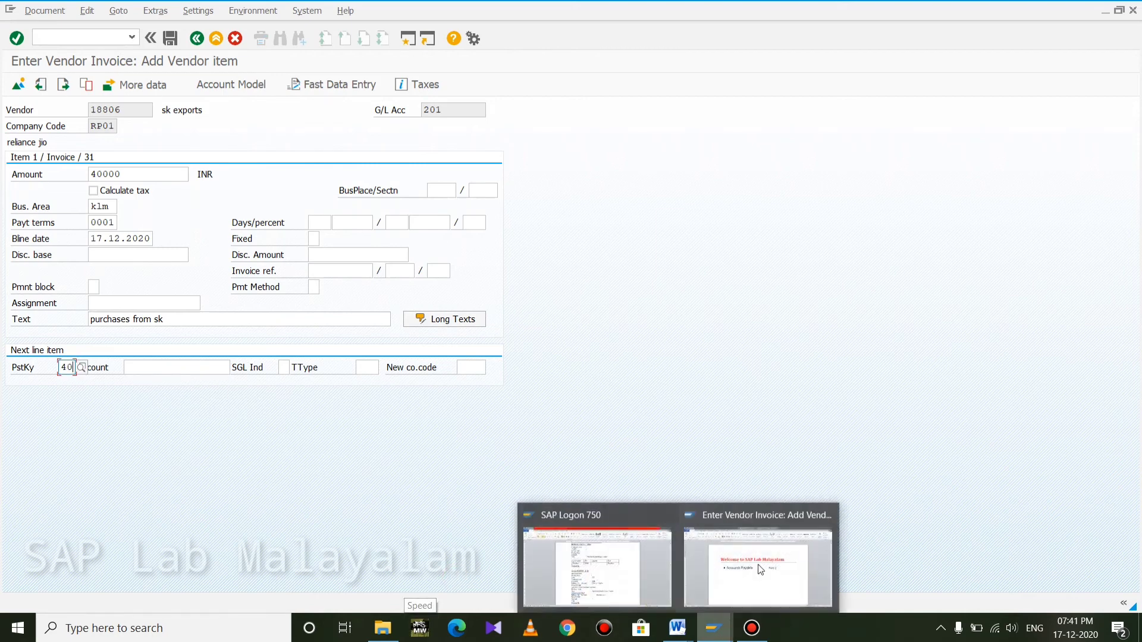
{"action": "left_click", "coordinate": [155, 368]}
{"action": "left_click", "coordinate": [236, 367]}
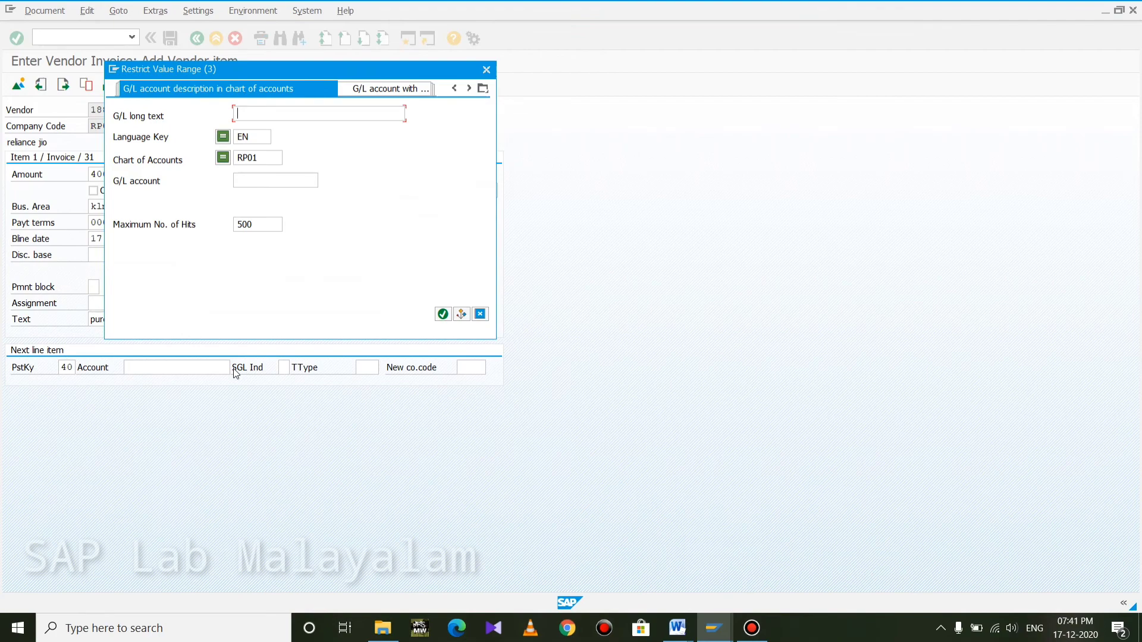
{"action": "key", "text": "Return"}
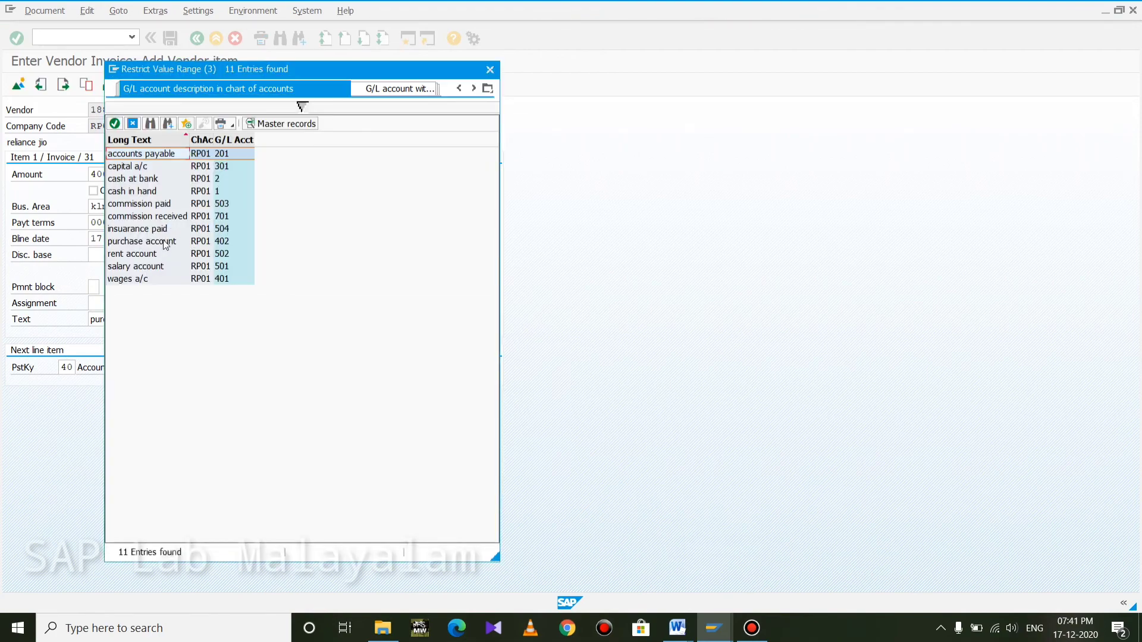
{"action": "double_click", "coordinate": [164, 241]}
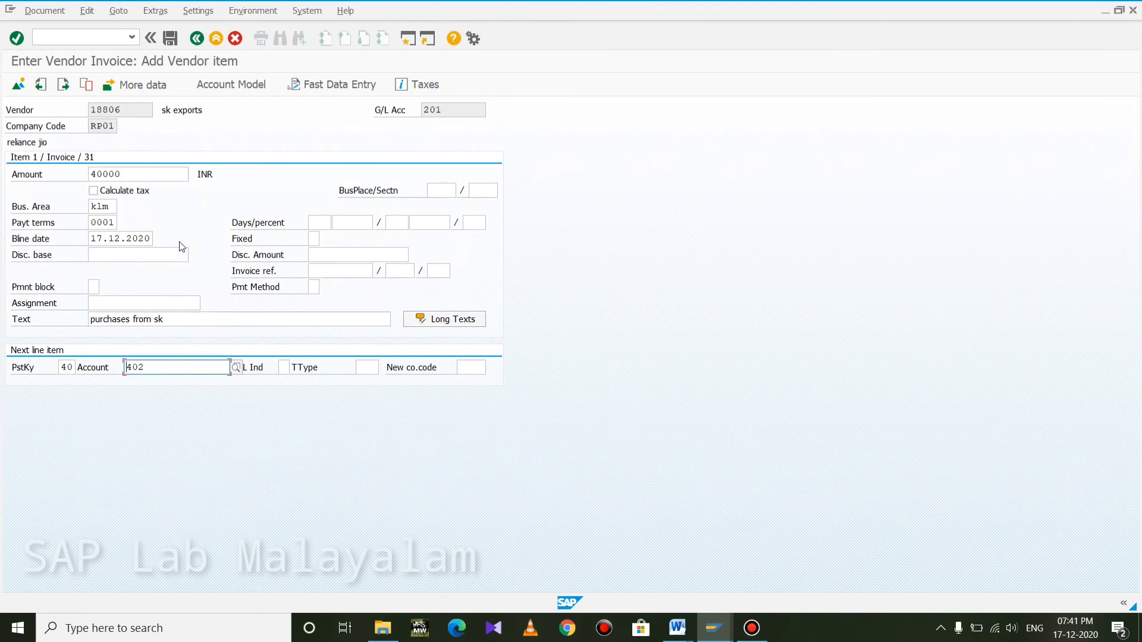
{"action": "key", "text": "Return"}
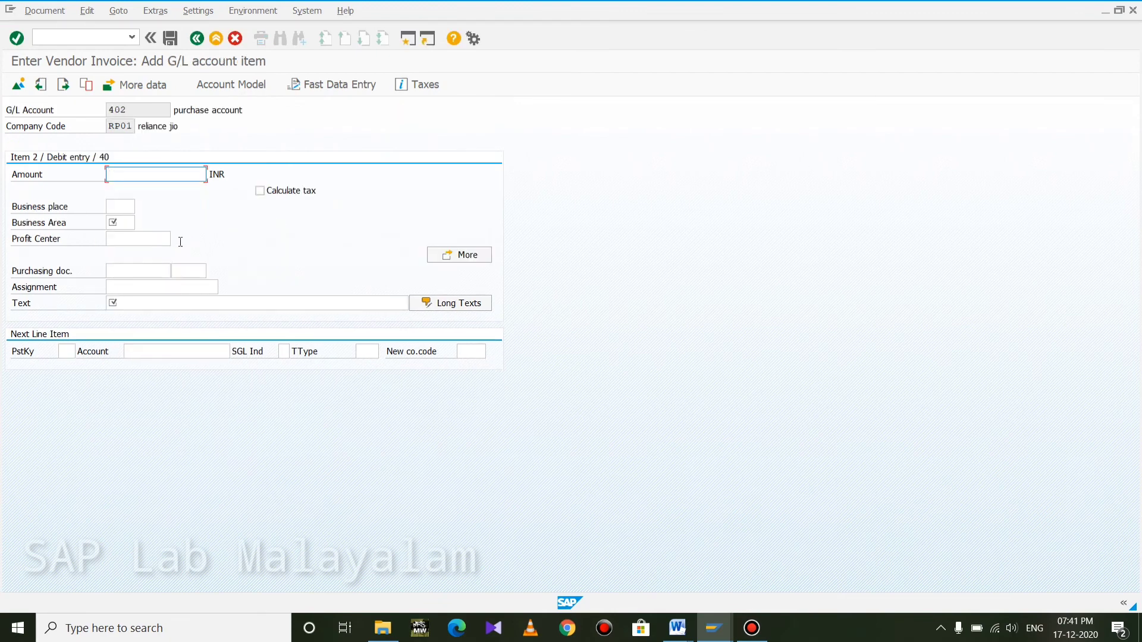
Step: Fill the purchase account item with amount *, business area klm and text + to copy the vendor item's amount and text
{"action": "left_click", "coordinate": [126, 223]}
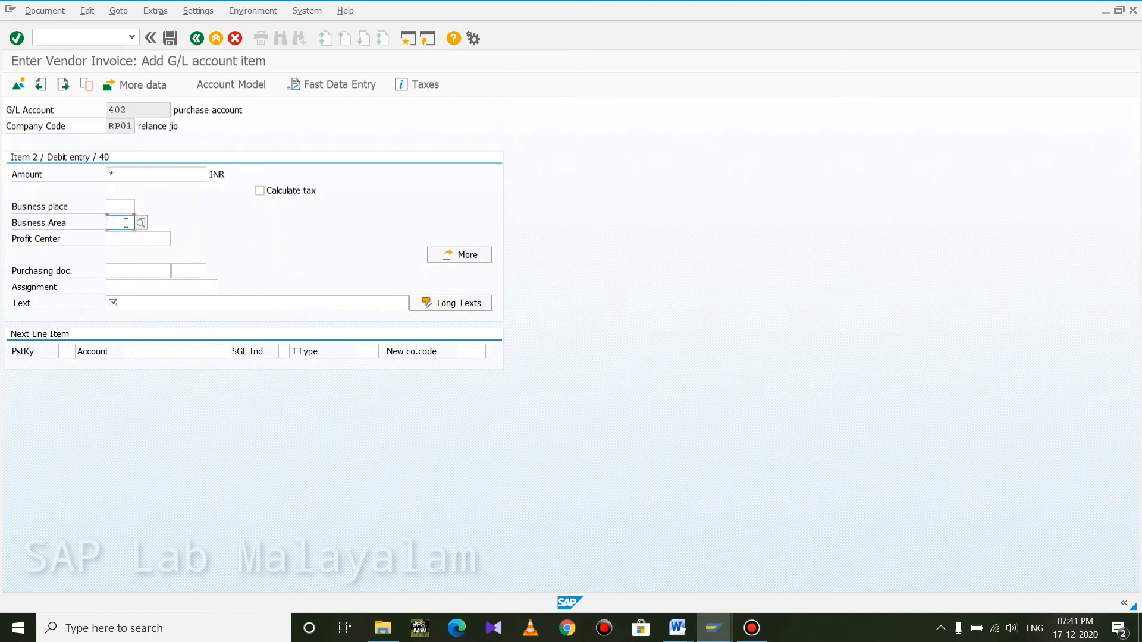
{"action": "type", "text": "klm"}
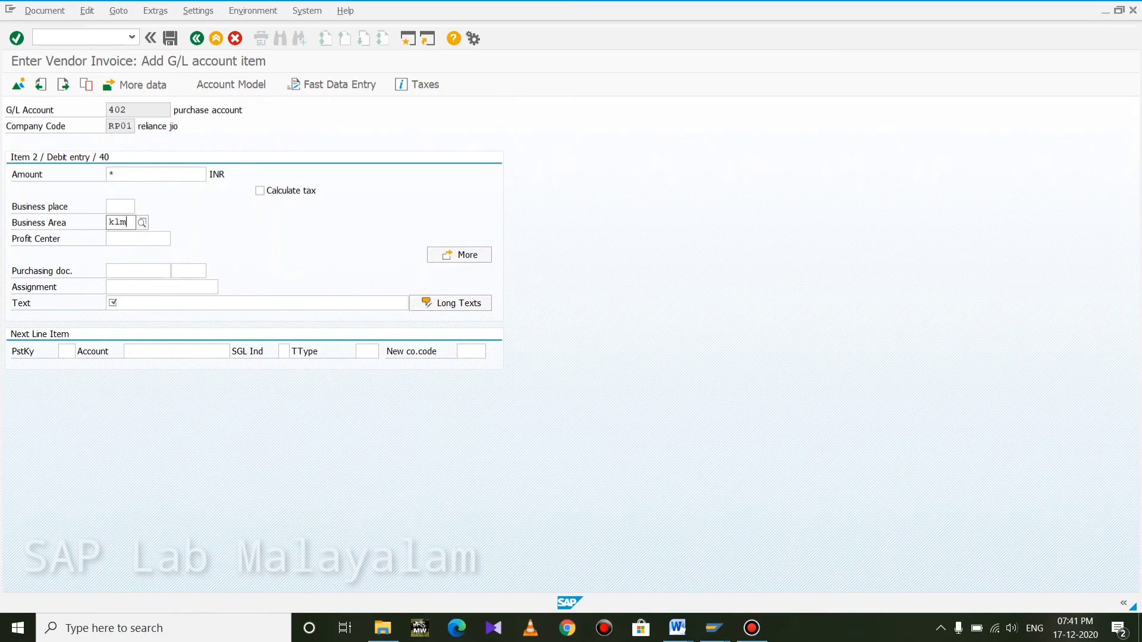
{"action": "left_click", "coordinate": [217, 237]}
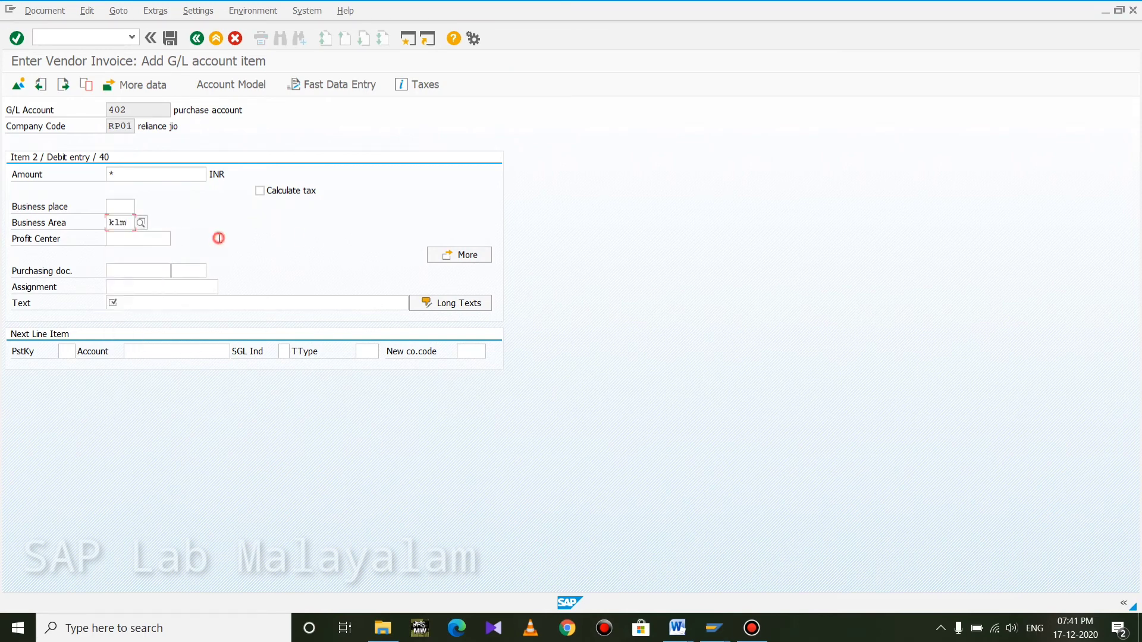
{"action": "left_click", "coordinate": [148, 304]}
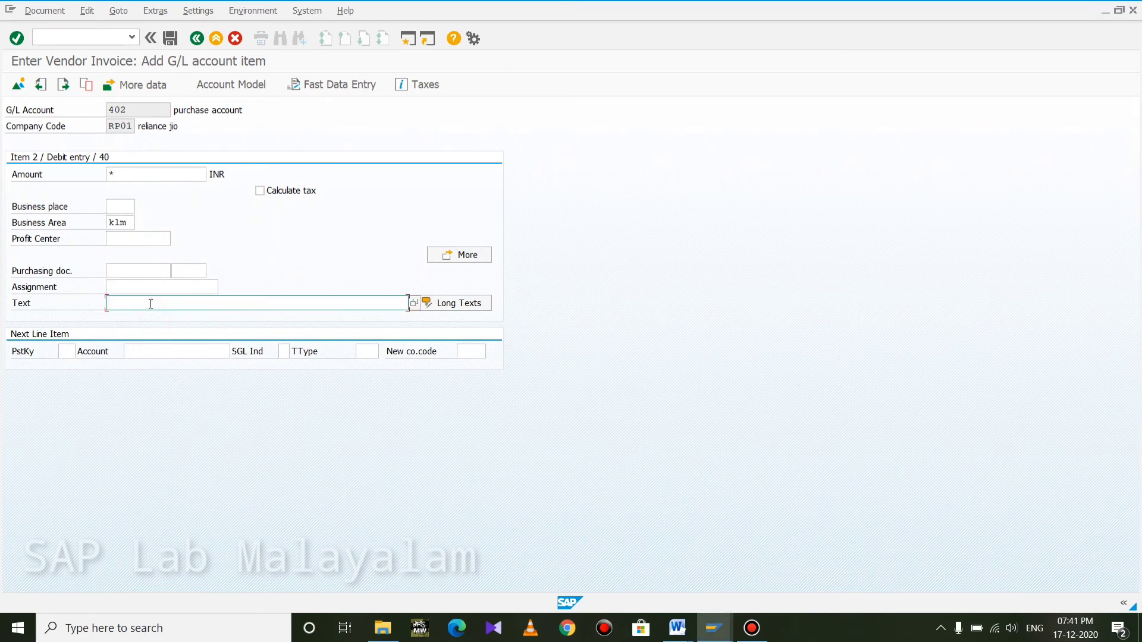
{"action": "type", "text": "+"}
{"action": "key", "text": "Return"}
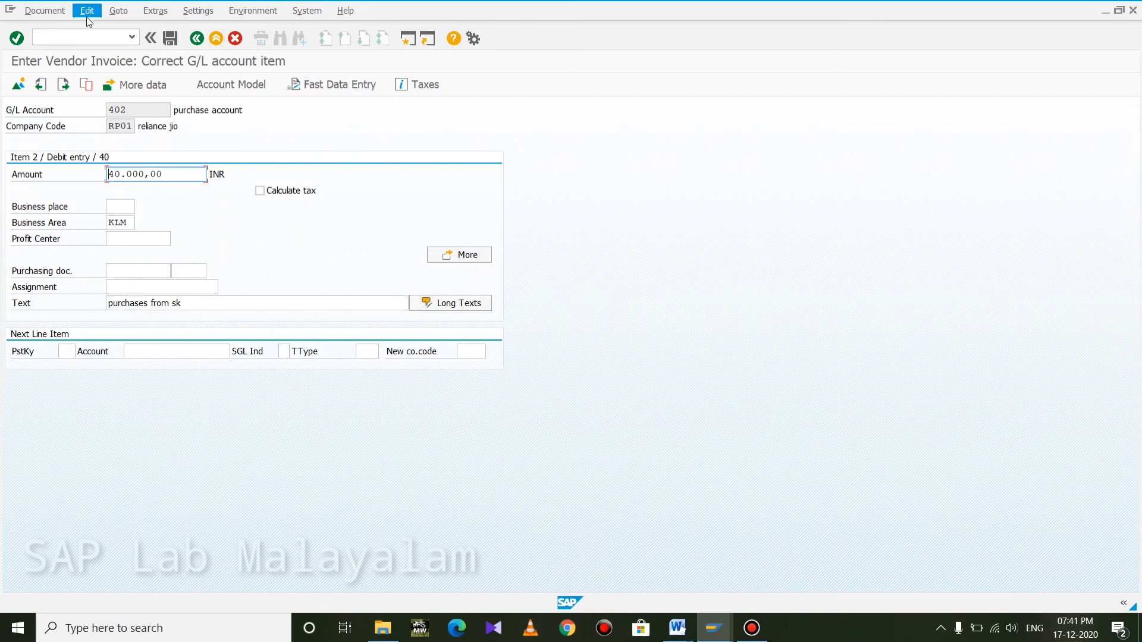
Step: Simulate and post the sk exports invoice, and call up the display of the posted document
{"action": "left_click", "coordinate": [44, 11]}
{"action": "left_click", "coordinate": [97, 76]}
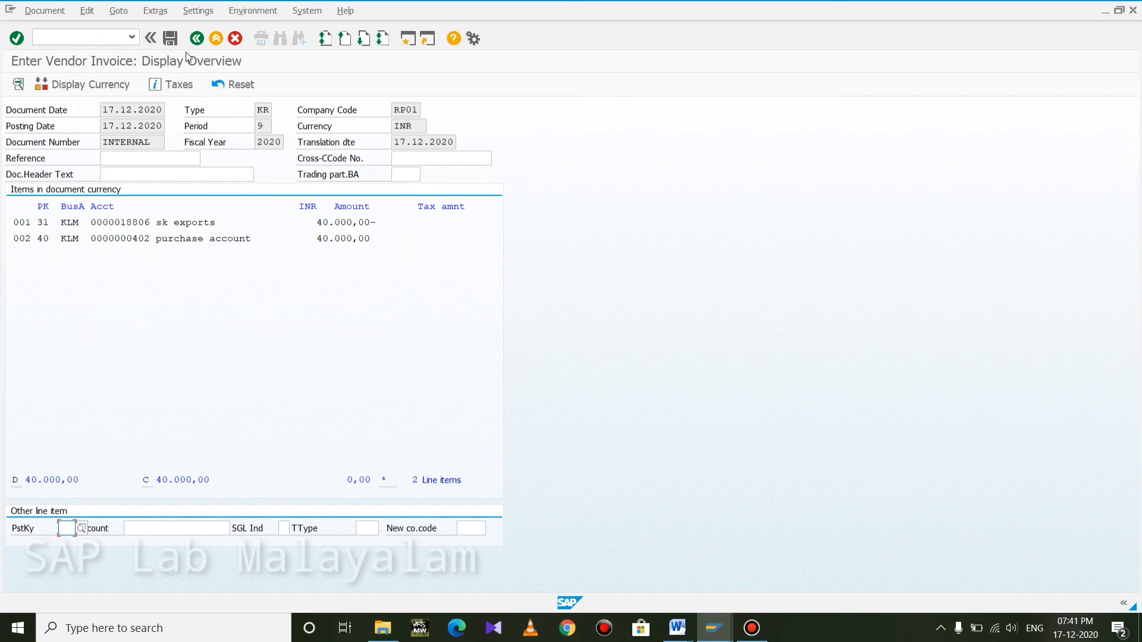
{"action": "left_click", "coordinate": [170, 38]}
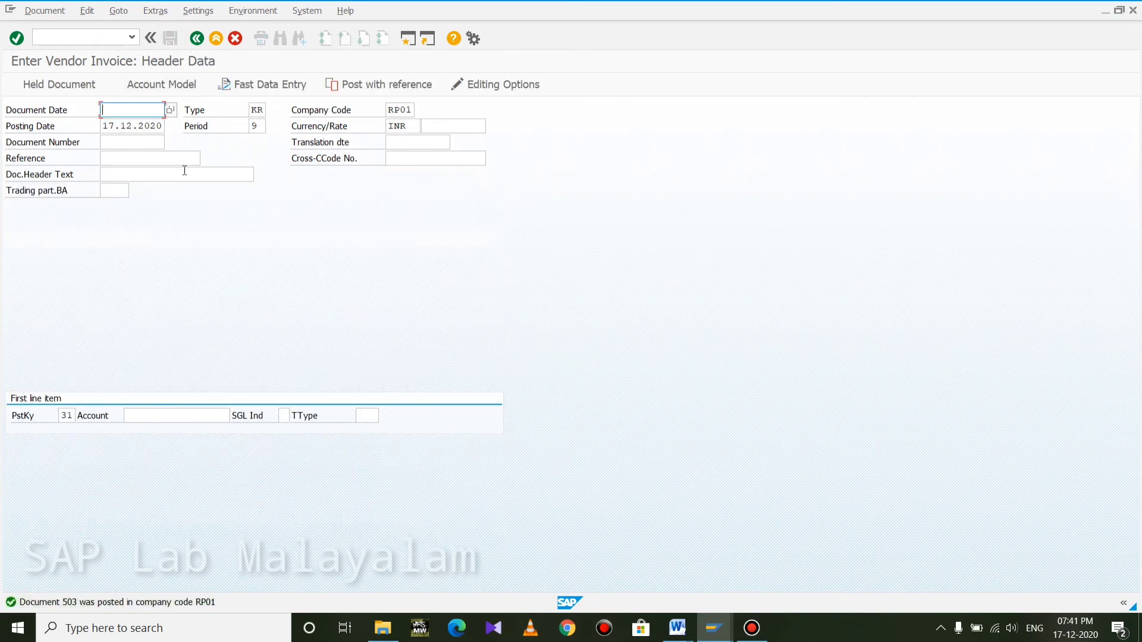
{"action": "left_click", "coordinate": [30, 11]}
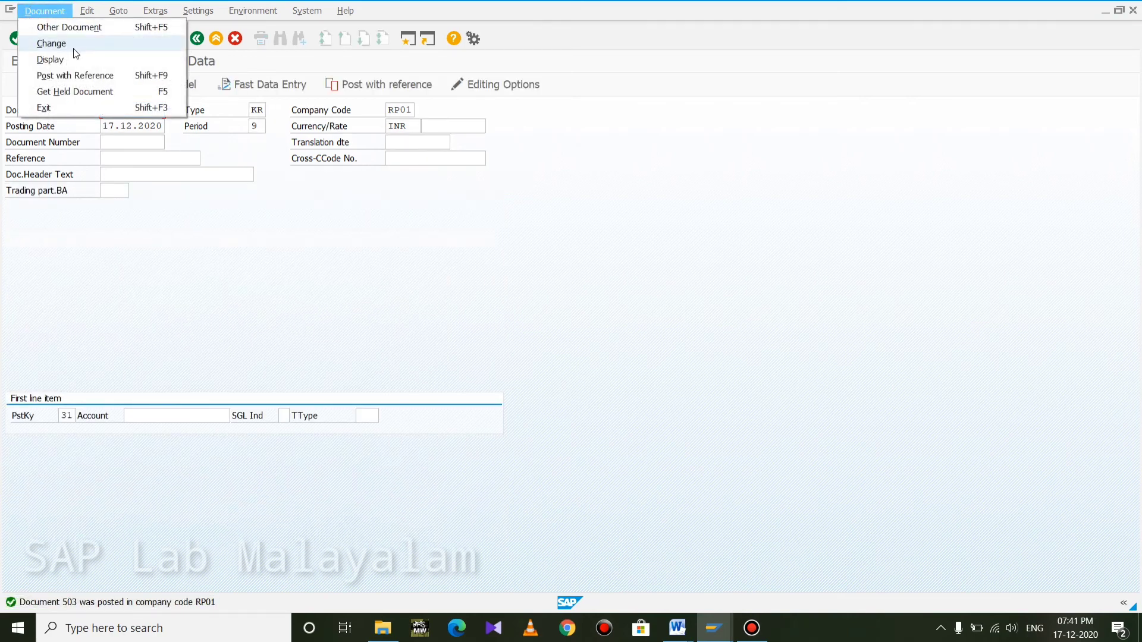
{"action": "left_click", "coordinate": [50, 59]}
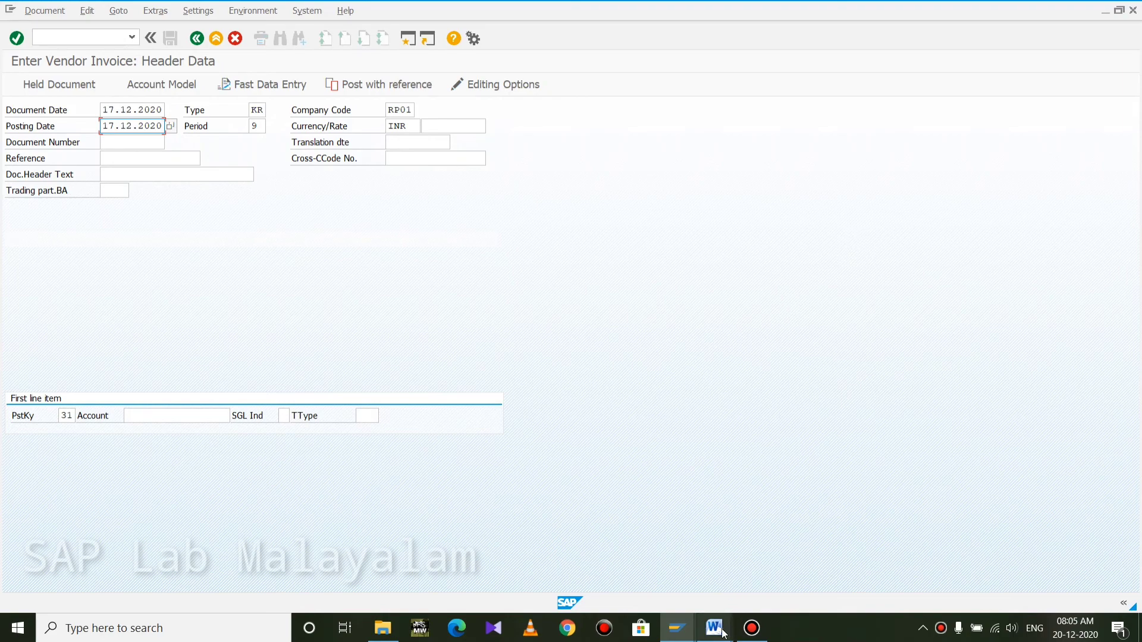
Step: Switch to the Word procedure notes to check the Vendor Line Item FBL1N section, and return to SAP
{"action": "mouse_move", "coordinate": [723, 633]}
{"action": "left_click", "coordinate": [744, 577]}
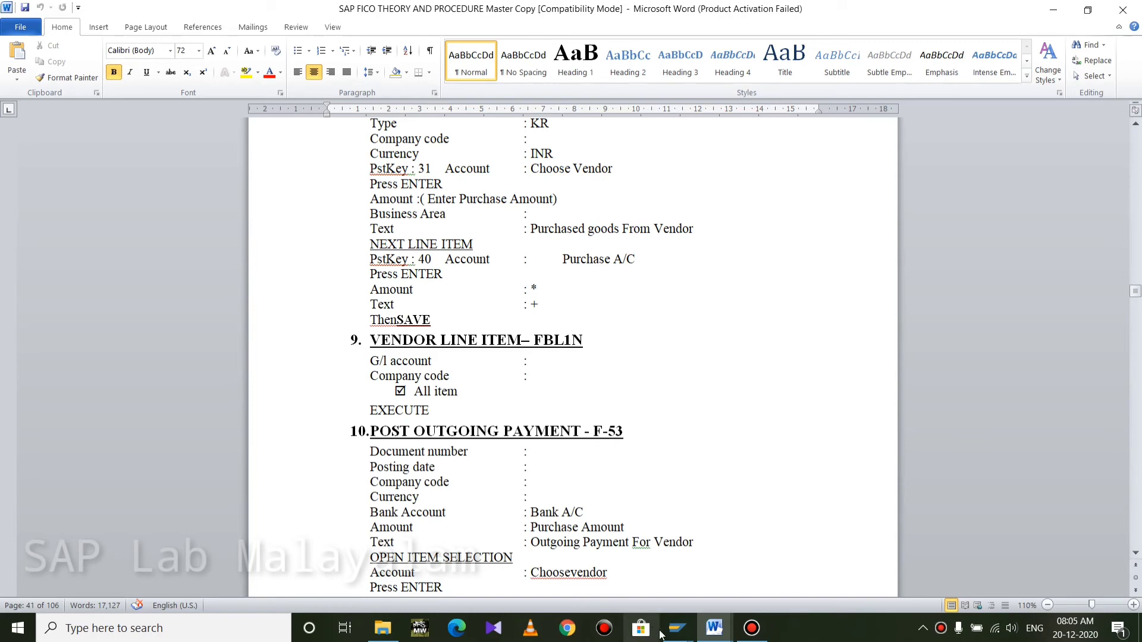
{"action": "mouse_move", "coordinate": [676, 628]}
{"action": "left_click", "coordinate": [707, 591]}
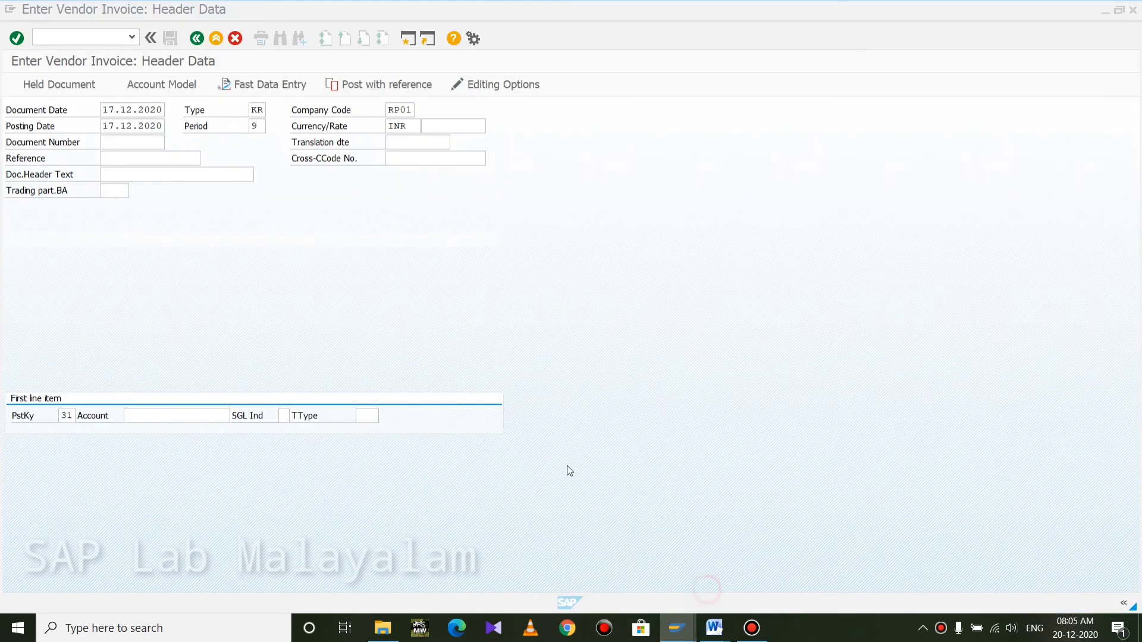
Step: Leave the invoice entry for SAP Easy Access and start the vendor line item display with transaction fbl1n
{"action": "left_click", "coordinate": [102, 33]}
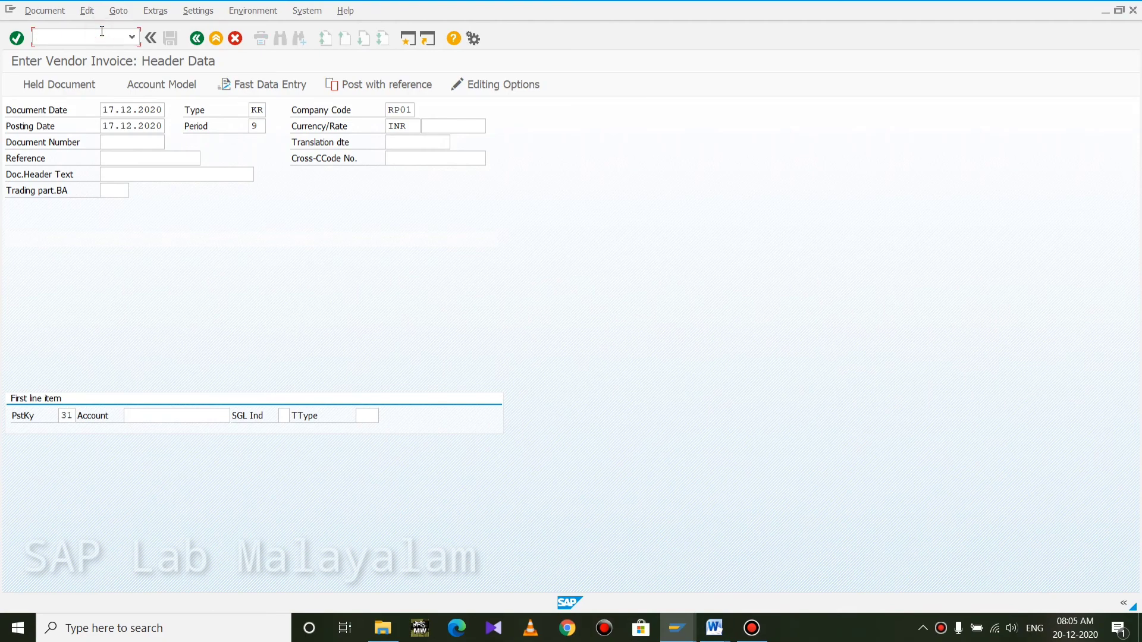
{"action": "type", "text": "/n"}
{"action": "key", "text": "Return"}
{"action": "type", "text": "fb"}
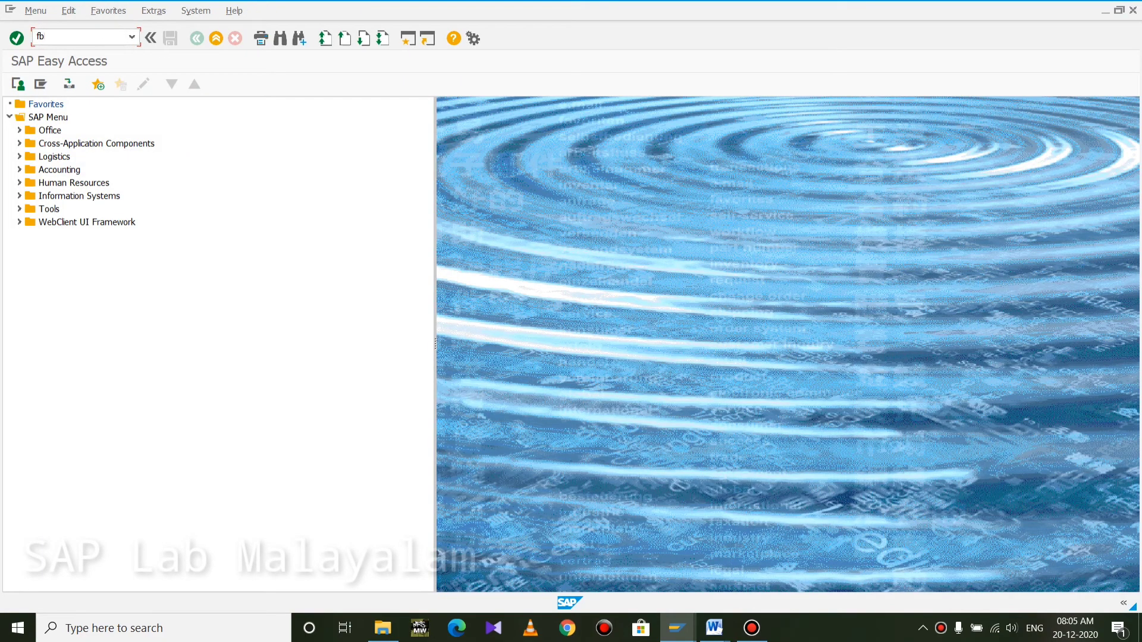
{"action": "type", "text": "l1n"}
{"action": "key", "text": "Return"}
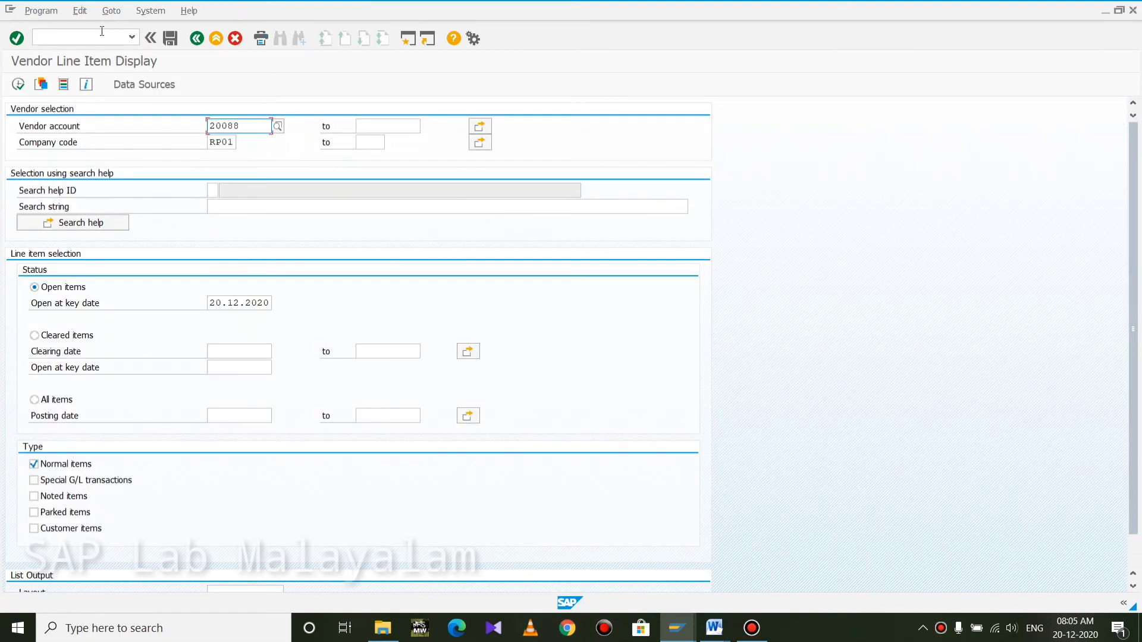
Step: Clear the prefilled vendor account from the vendor selection
{"action": "left_click", "coordinate": [246, 120]}
{"action": "left_click", "coordinate": [246, 127]}
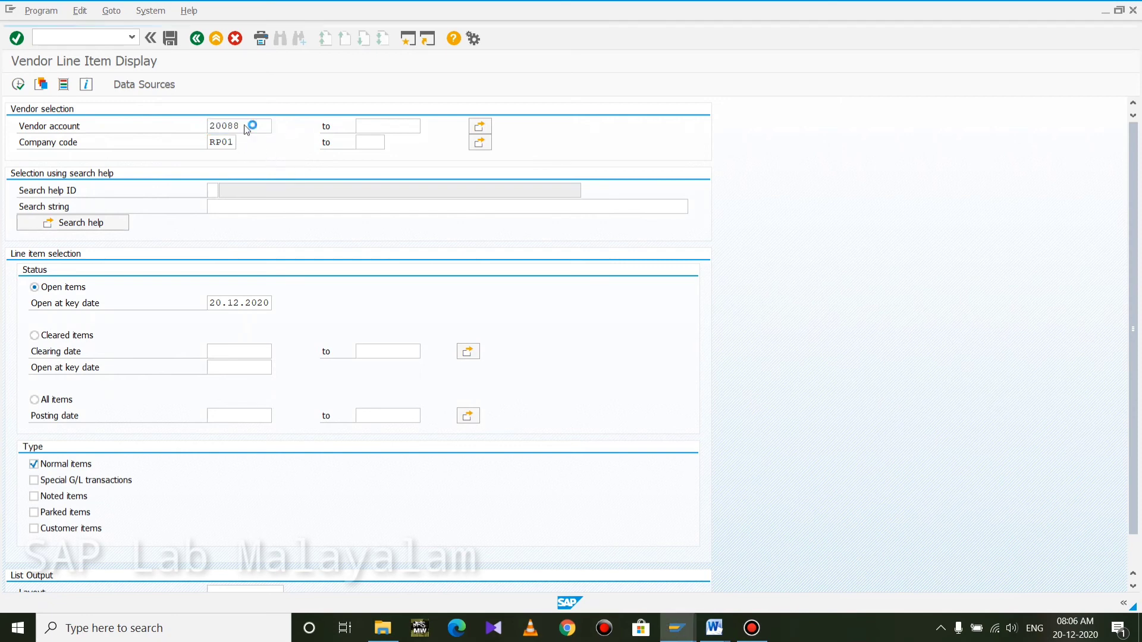
{"action": "key", "text": "BackSpace"}
{"action": "key", "text": "BackSpace"}
{"action": "key", "text": "BackSpace"}
{"action": "key", "text": "BackSpace"}
{"action": "key", "text": "BackSpace"}
Step: Look through the list of vendors in company code RP01 and close it without choosing one
{"action": "left_click", "coordinate": [278, 127]}
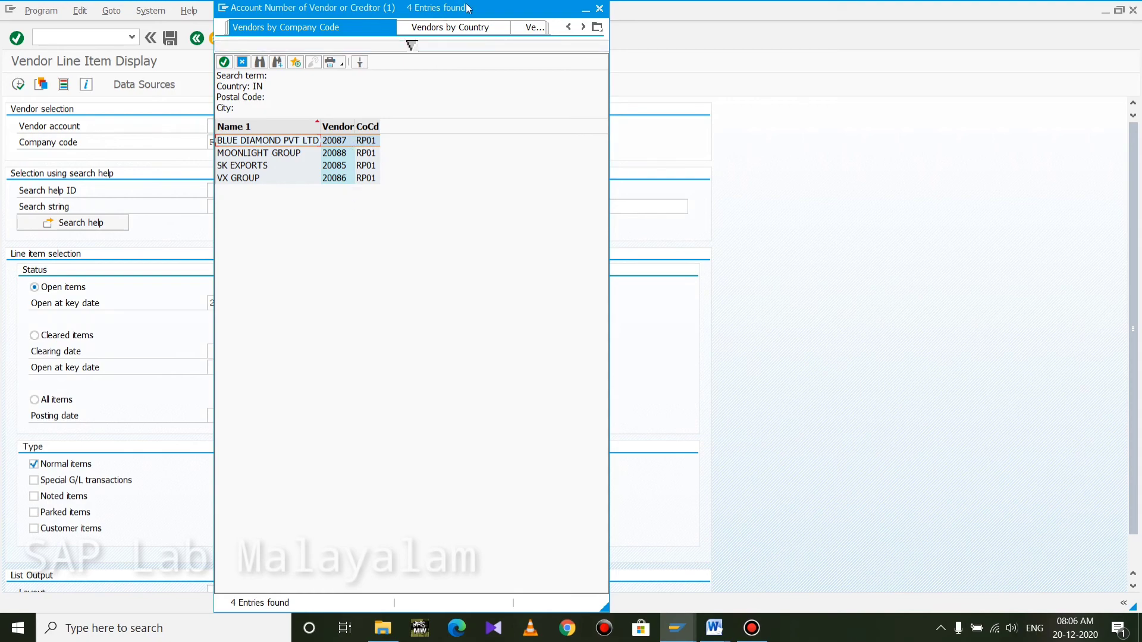
{"action": "left_click_drag", "start_coordinate": [508, 14], "coordinate": [451, 186]}
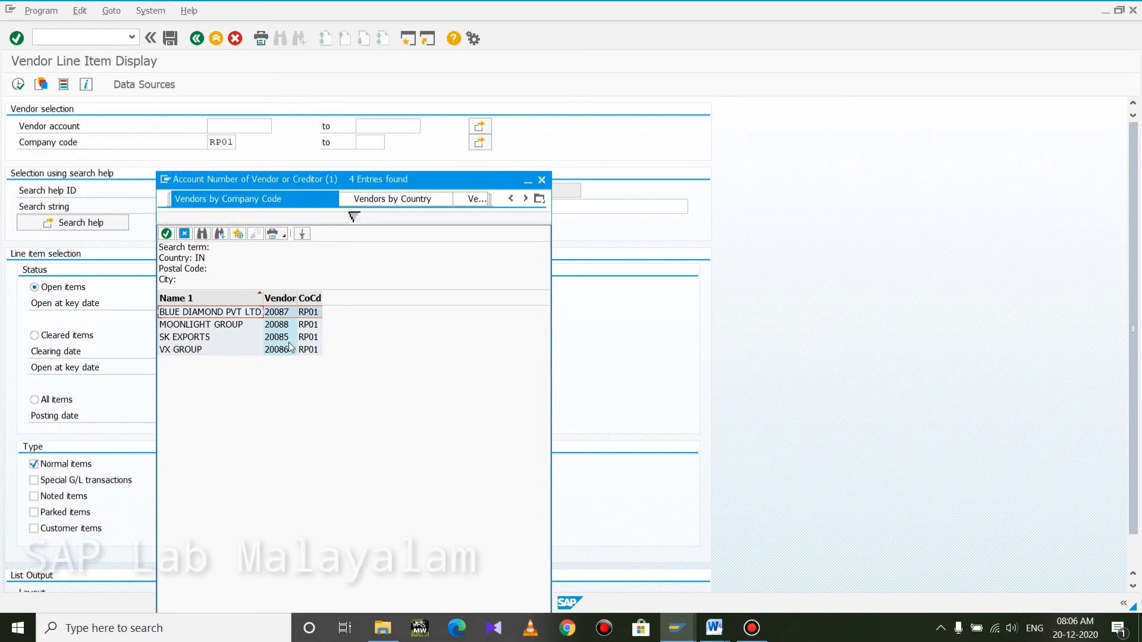
{"action": "left_click", "coordinate": [542, 180]}
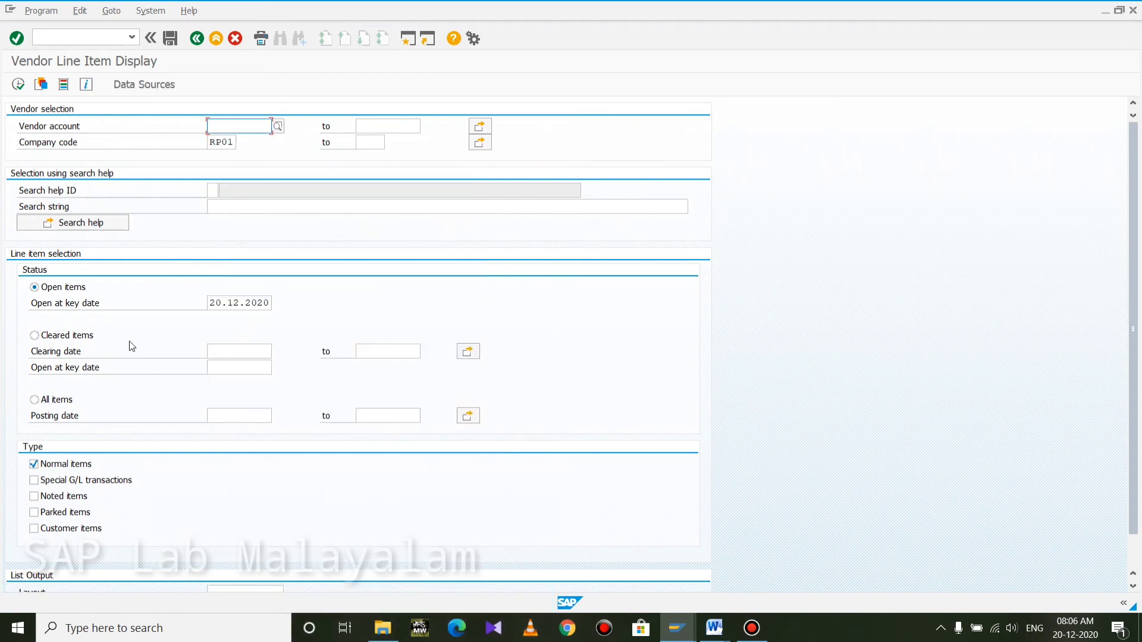